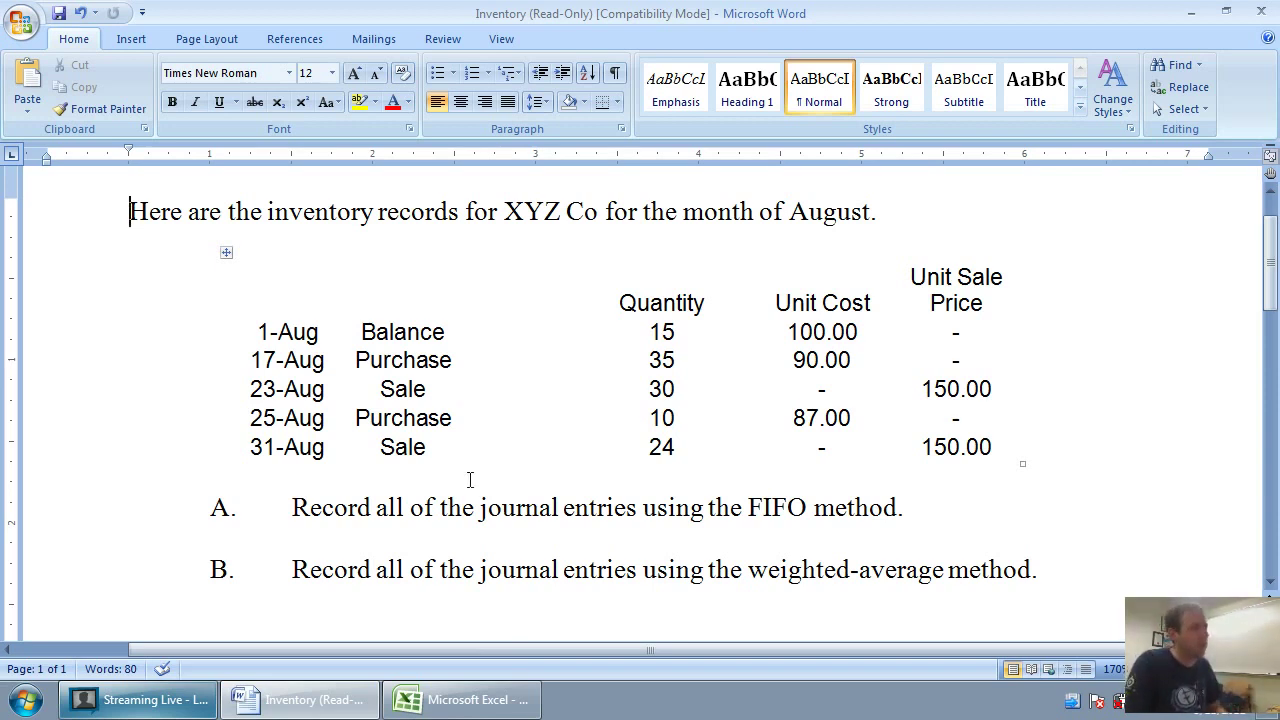
- Switch to the Excel inventory template and fill the Purchases columns B to D with light red
{"action": "left_click", "coordinate": [460, 700]}
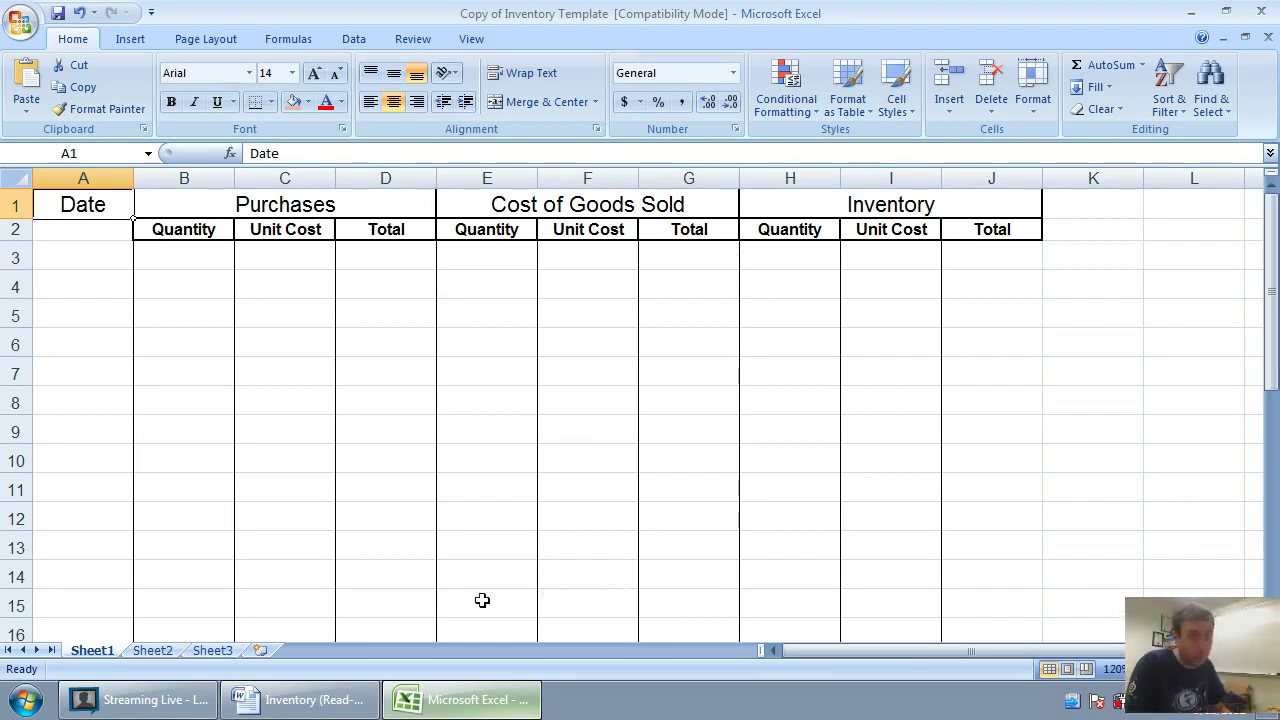
{"action": "left_click_drag", "start_coordinate": [195, 177], "coordinate": [430, 180]}
{"action": "left_click", "coordinate": [289, 104]}
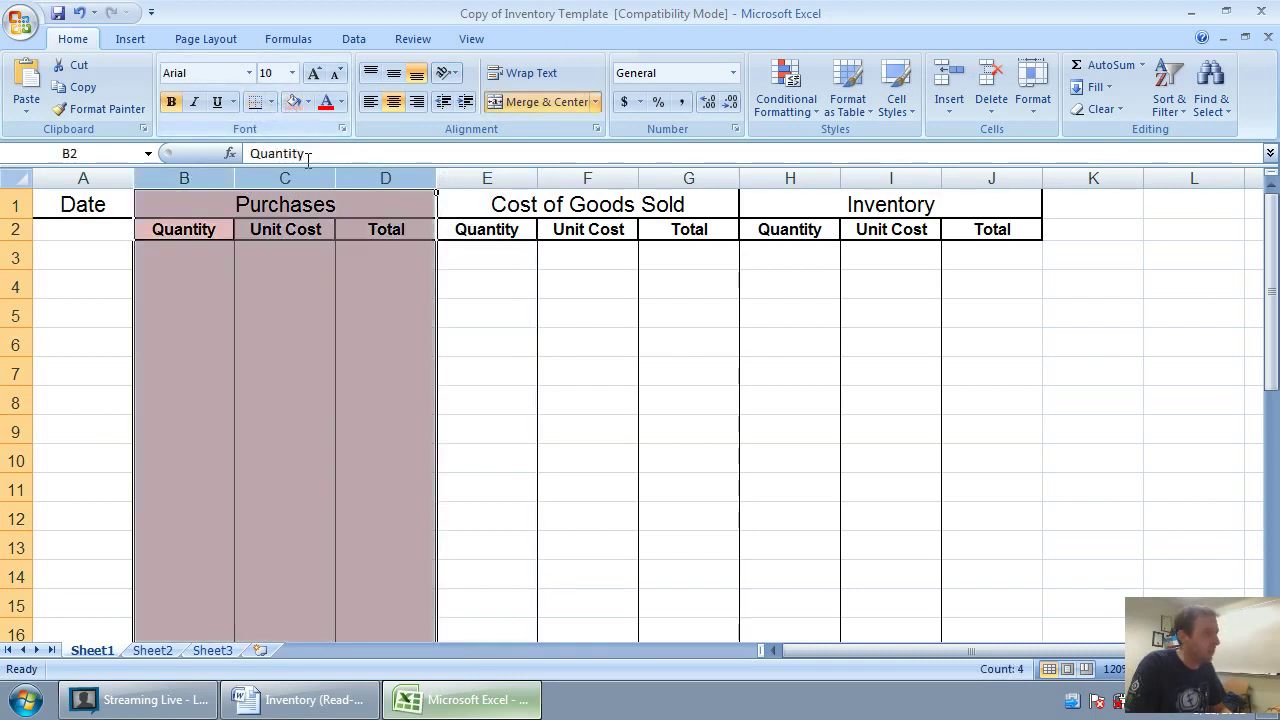
{"action": "left_click", "coordinate": [414, 397]}
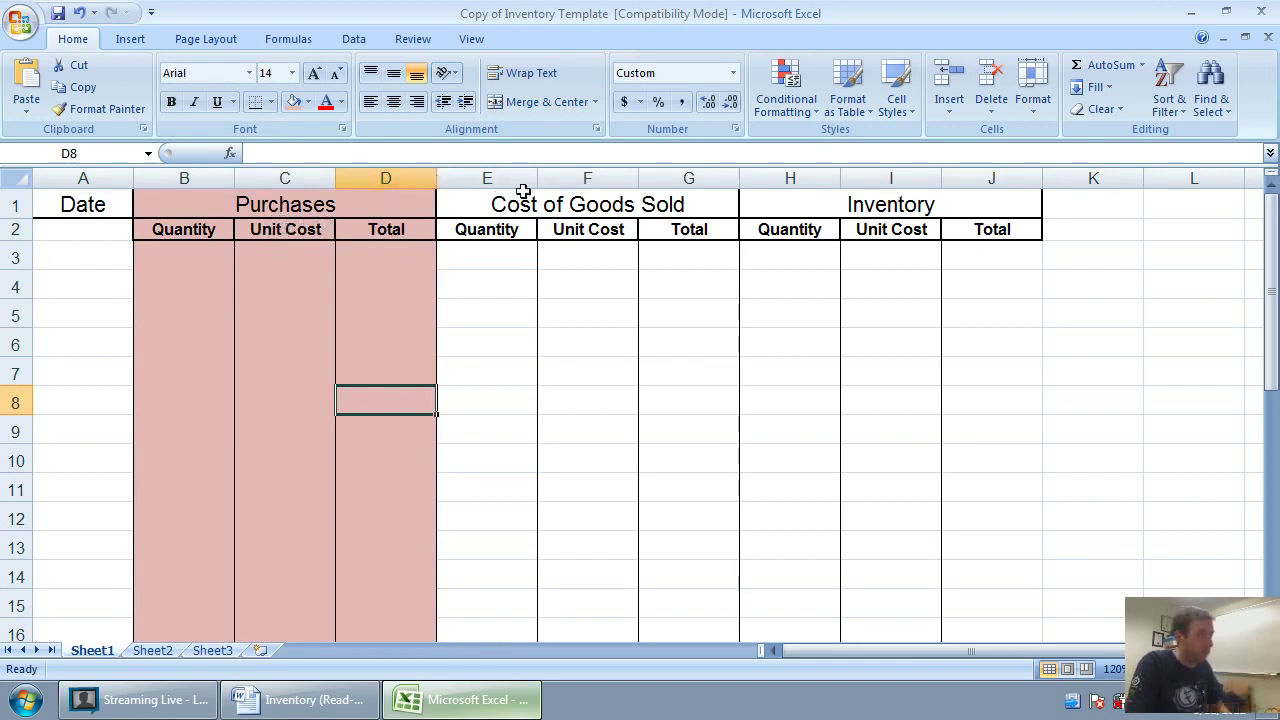
- Fill the Cost of Goods Sold columns E to G with yellow
{"action": "left_click_drag", "start_coordinate": [487, 178], "coordinate": [650, 178]}
{"action": "left_click", "coordinate": [308, 102]}
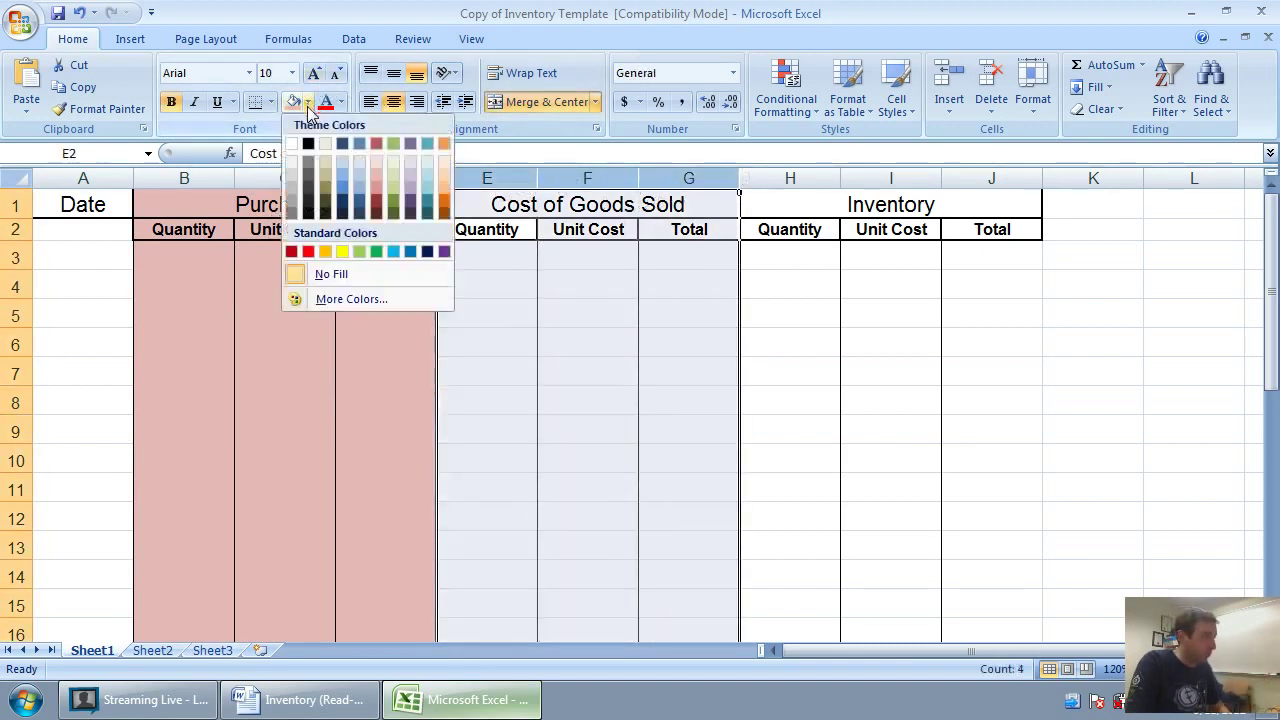
{"action": "left_click", "coordinate": [347, 250]}
{"action": "left_click", "coordinate": [572, 335]}
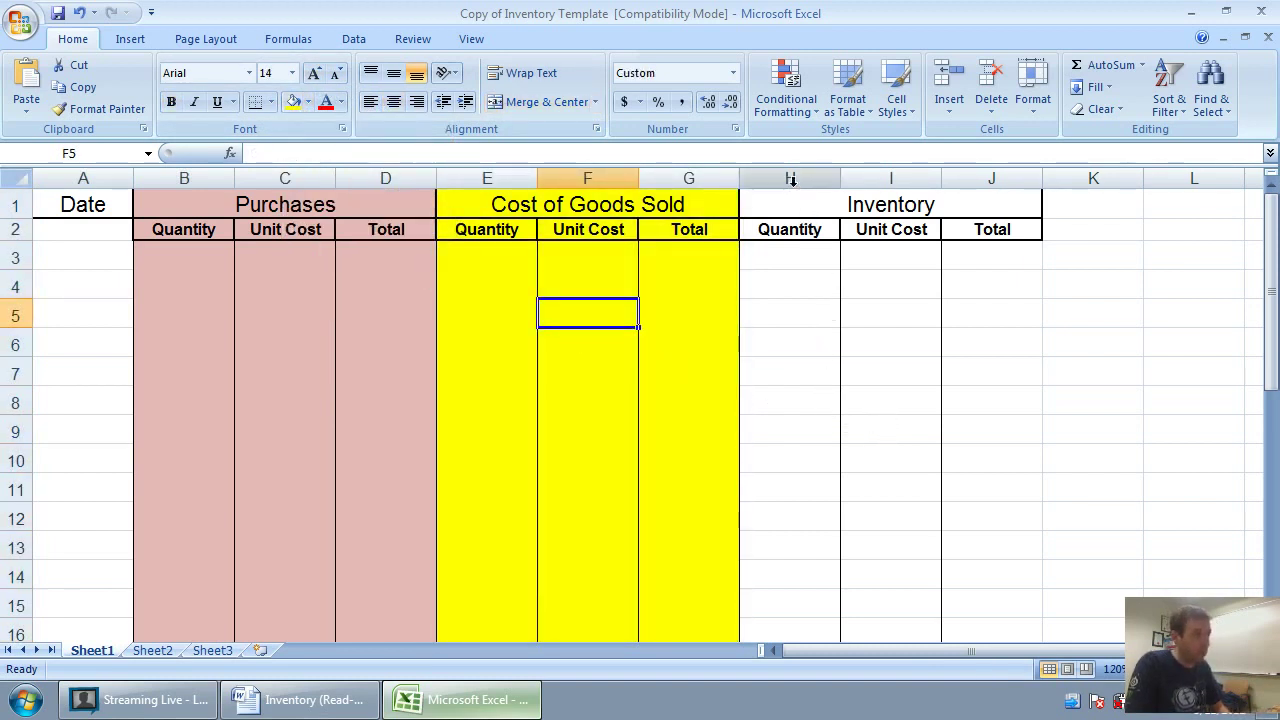
- Fill the Inventory columns H to J with light orange
{"action": "left_click_drag", "start_coordinate": [789, 178], "coordinate": [992, 190]}
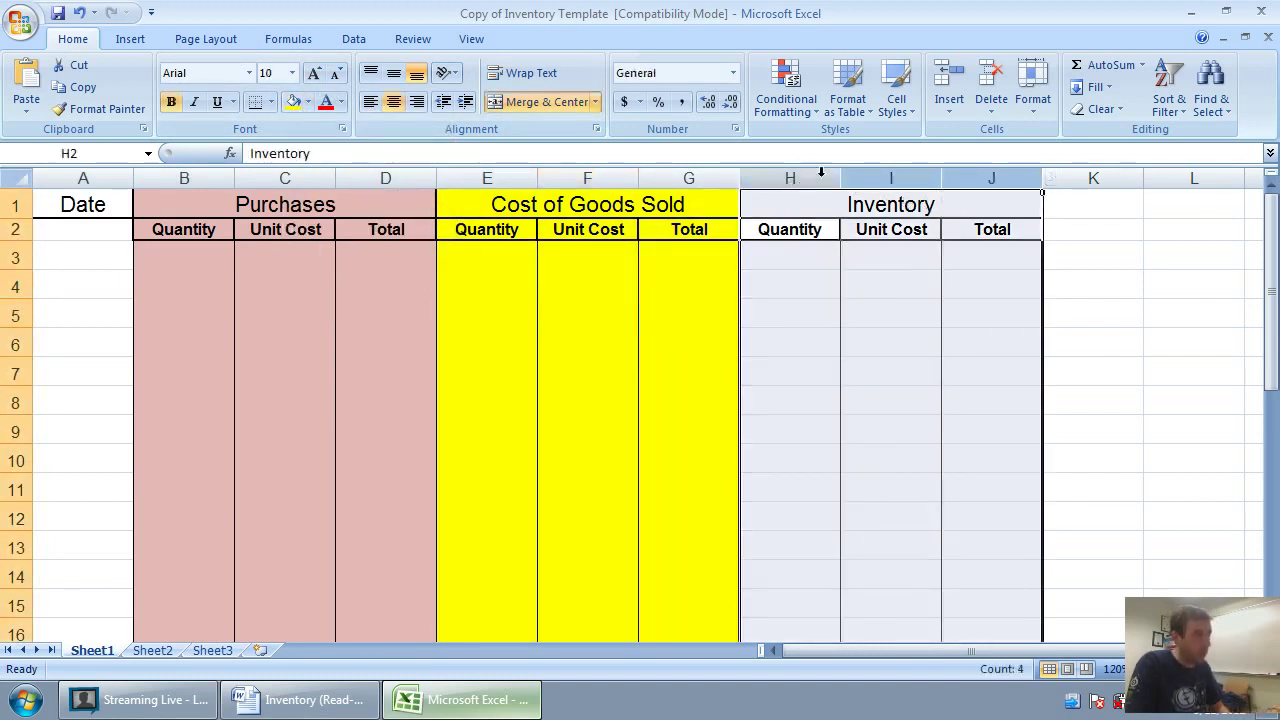
{"action": "left_click", "coordinate": [308, 102]}
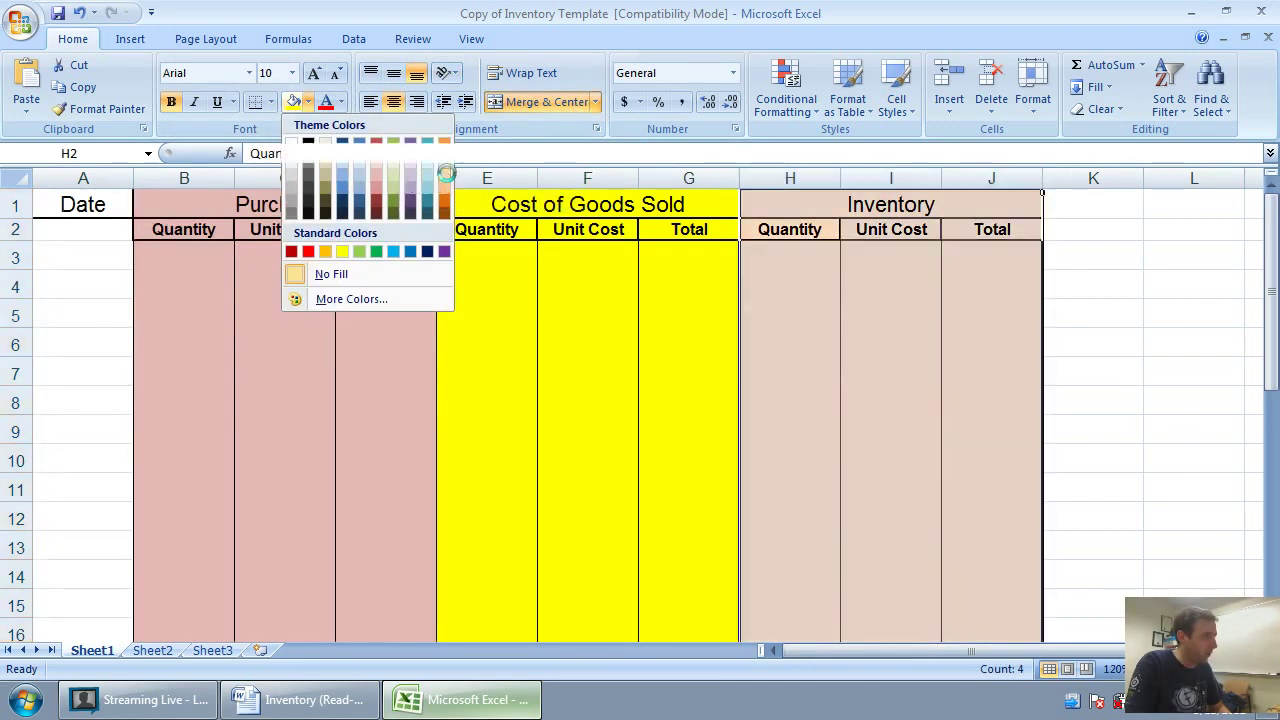
{"action": "left_click", "coordinate": [444, 177]}
{"action": "left_click", "coordinate": [587, 315]}
{"action": "left_click", "coordinate": [814, 403]}
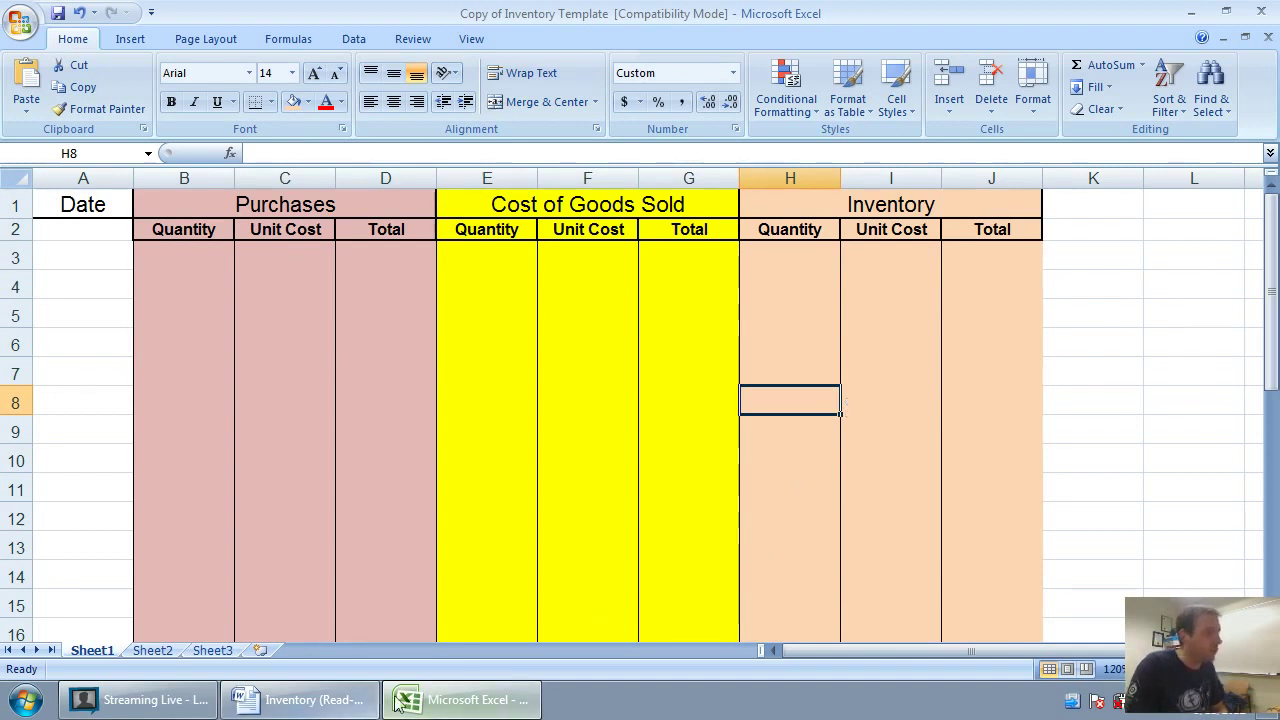
- Consult the inventory records in Word, return to Excel and enter the date Aug 1 in cell A3
{"action": "left_click", "coordinate": [300, 699]}
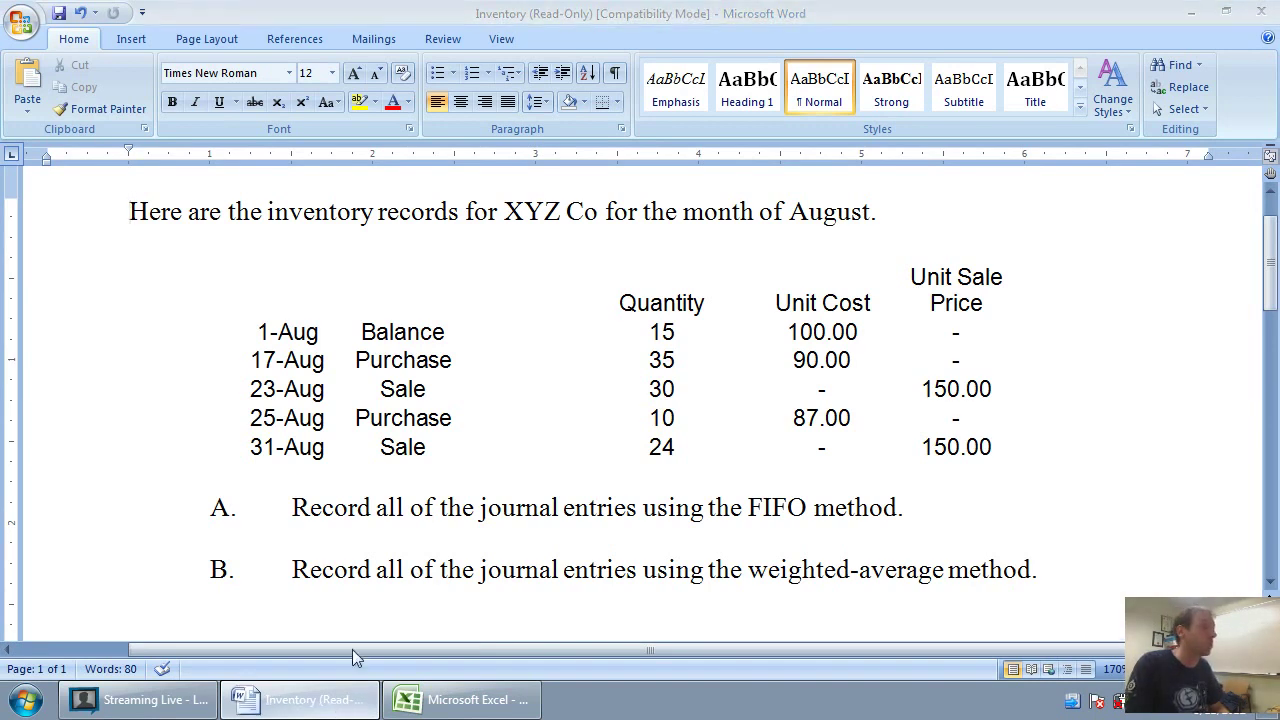
{"action": "key", "text": "alt+Tab"}
{"action": "left_click", "coordinate": [79, 259]}
{"action": "left_click", "coordinate": [200, 251]}
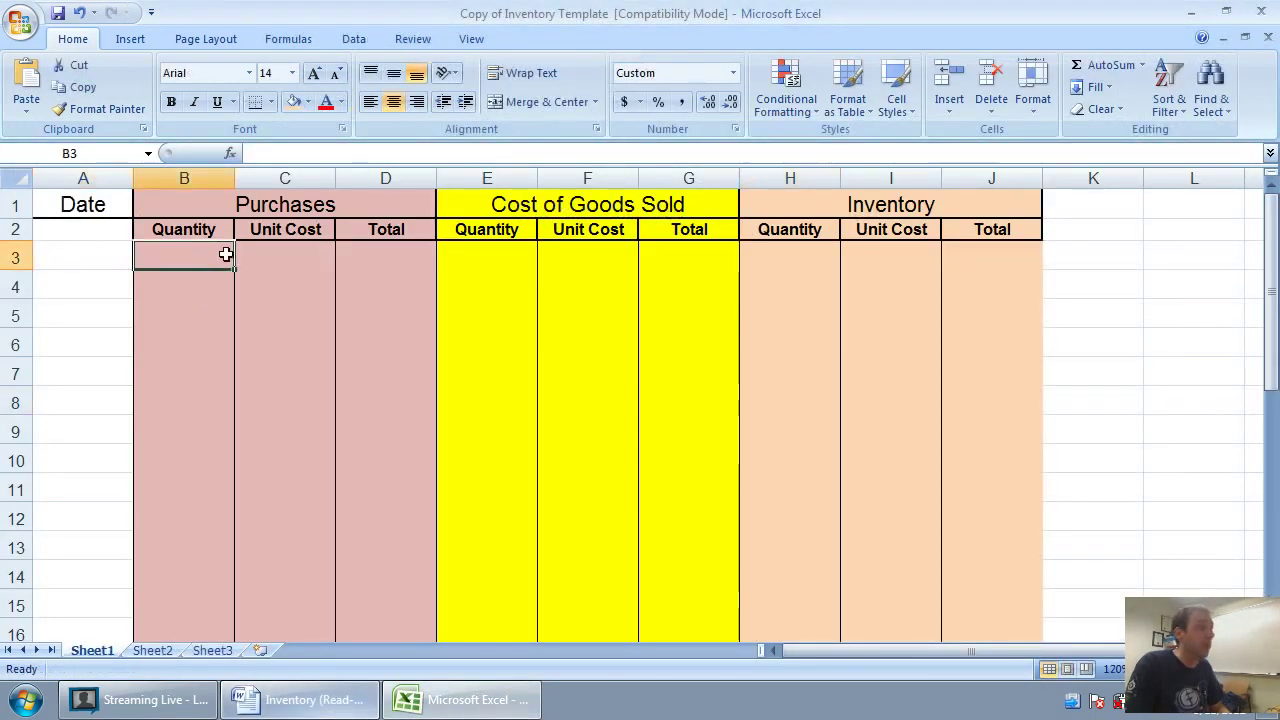
{"action": "left_click", "coordinate": [103, 257]}
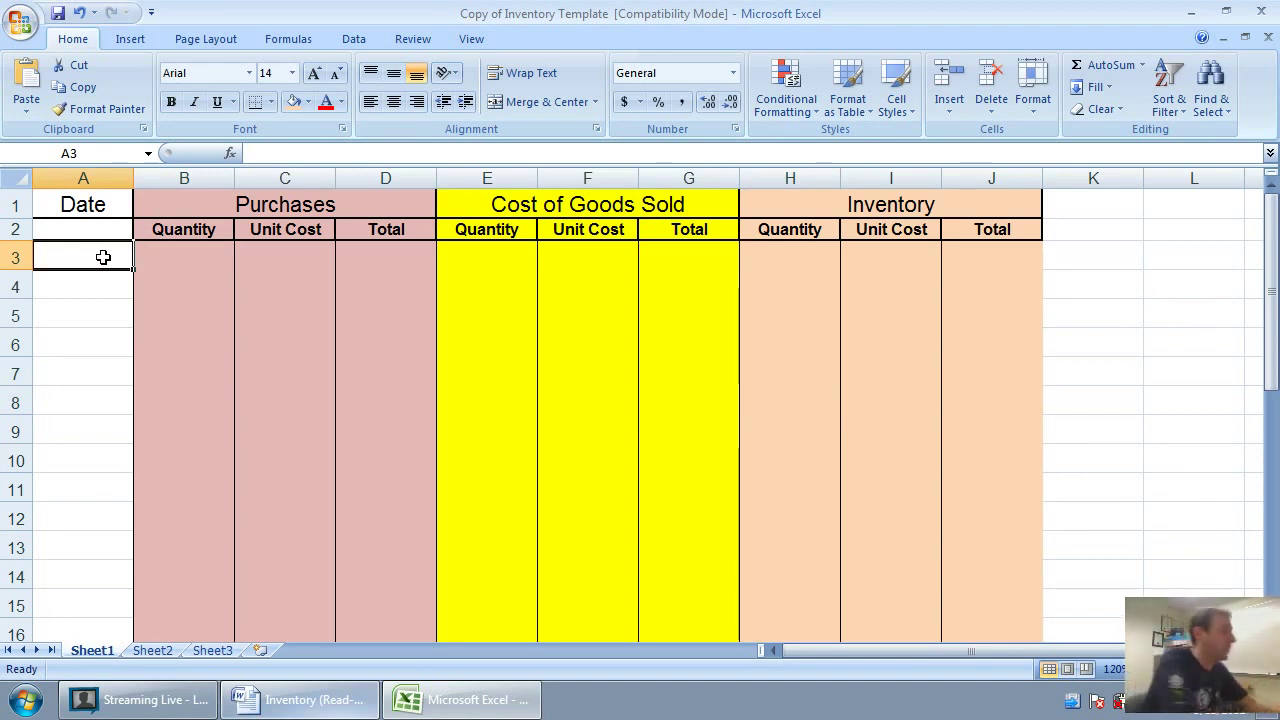
{"action": "type", "text": "Aug 1"}
{"action": "key", "text": "Return"}
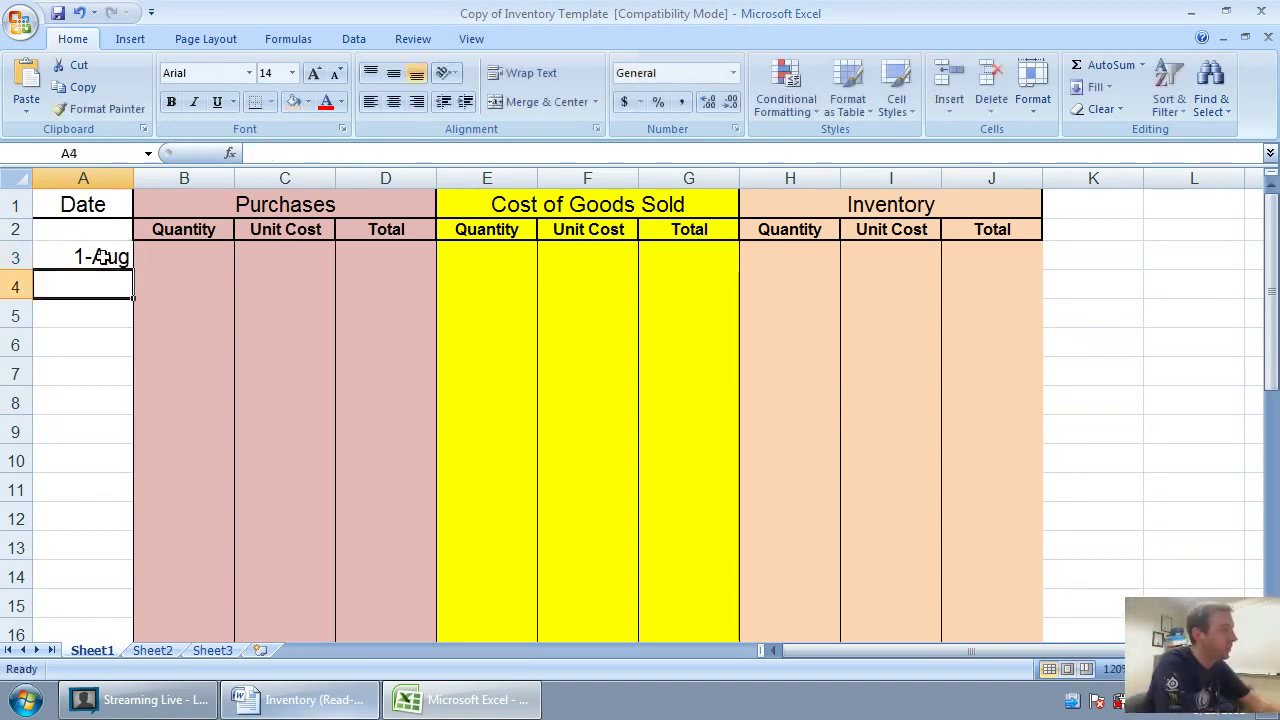
- Enter the opening balance in row 3 under Inventory: quantity 15, unit cost 100 and total 1500
{"action": "key", "text": "Right"}
{"action": "key", "text": "Up"}
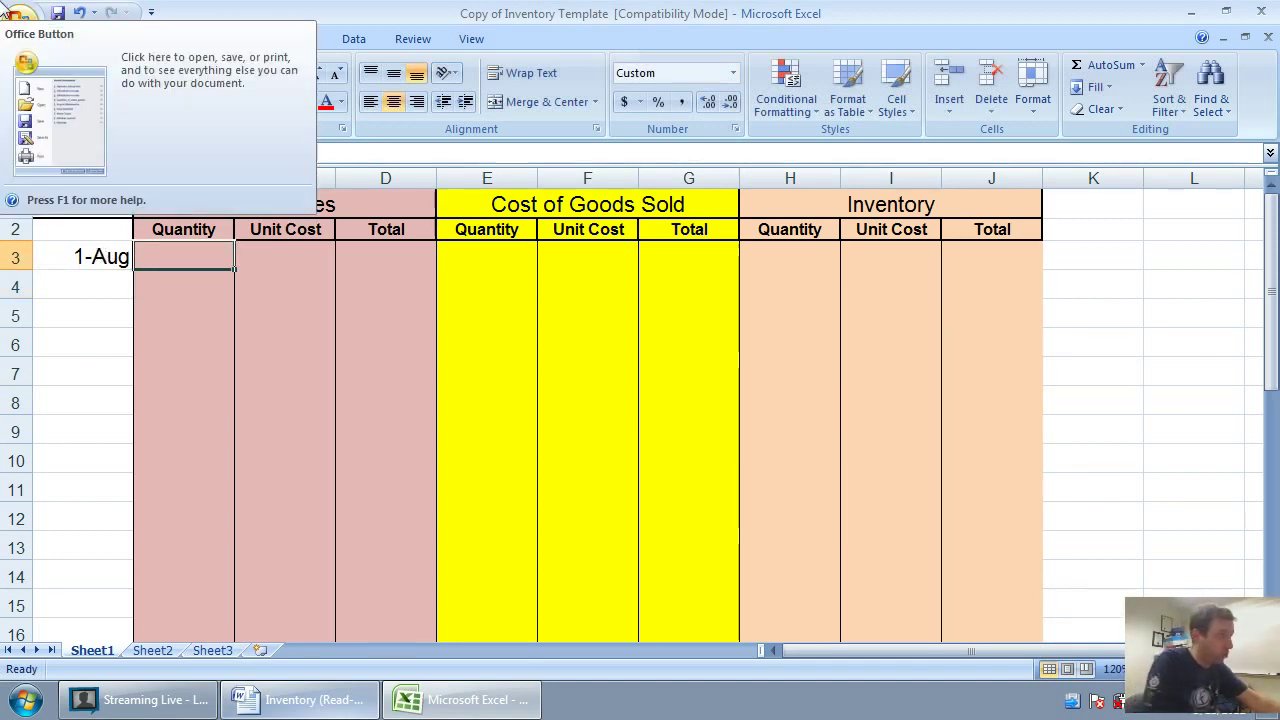
{"action": "key", "text": "Right"}
{"action": "key", "text": "Right"}
{"action": "key", "text": "Right"}
{"action": "key", "text": "Right"}
{"action": "key", "text": "Right"}
{"action": "key", "text": "Right"}
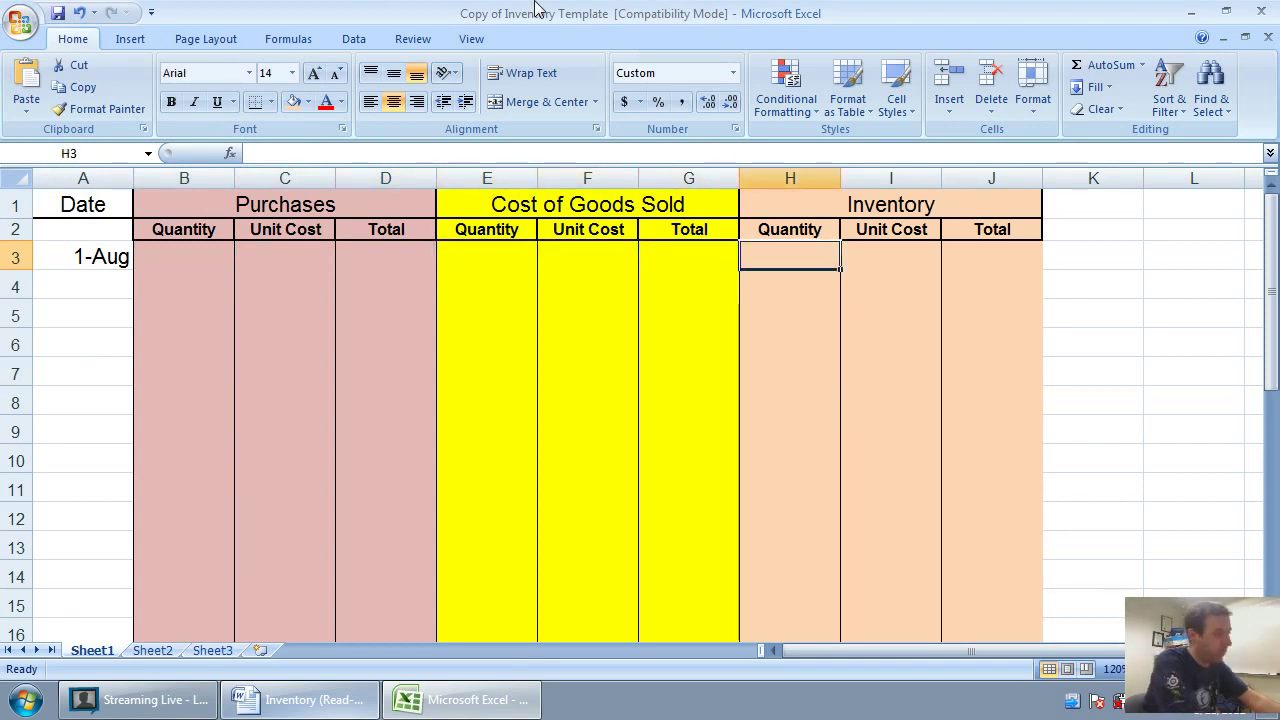
{"action": "type", "text": "15"}
{"action": "key", "text": "Right"}
{"action": "type", "text": "100"}
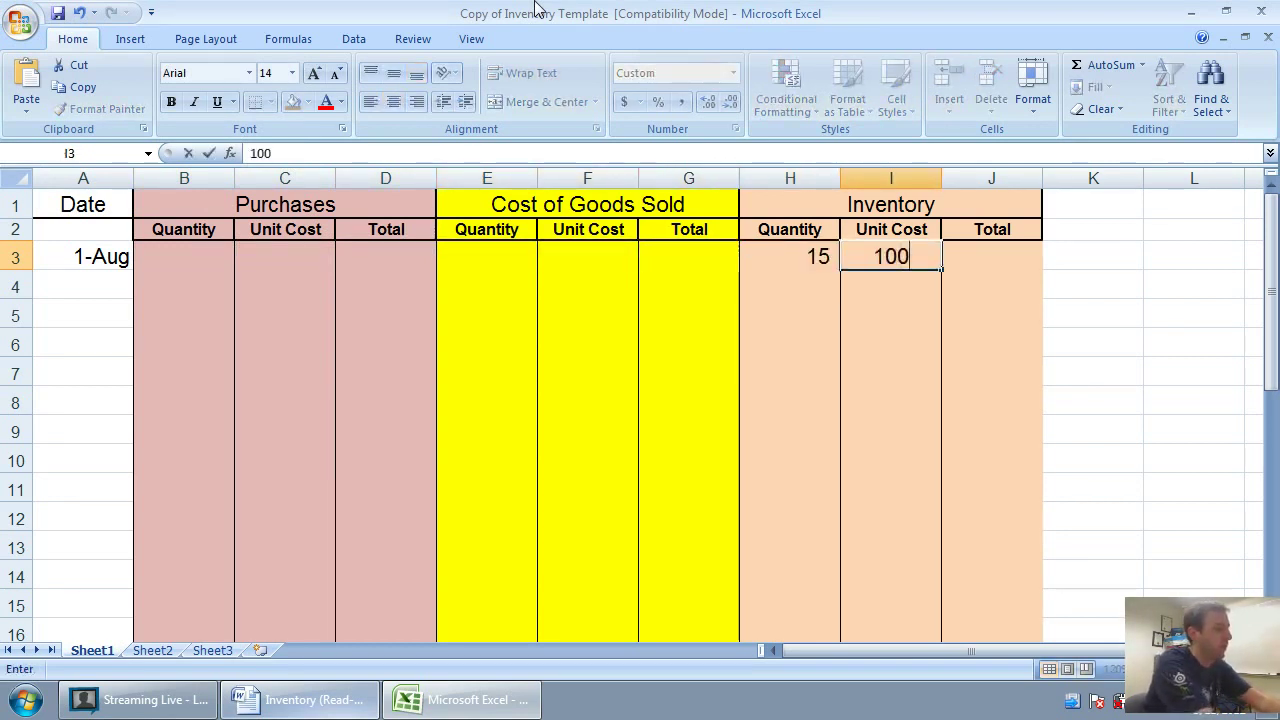
{"action": "key", "text": "Right"}
{"action": "type", "text": "1500"}
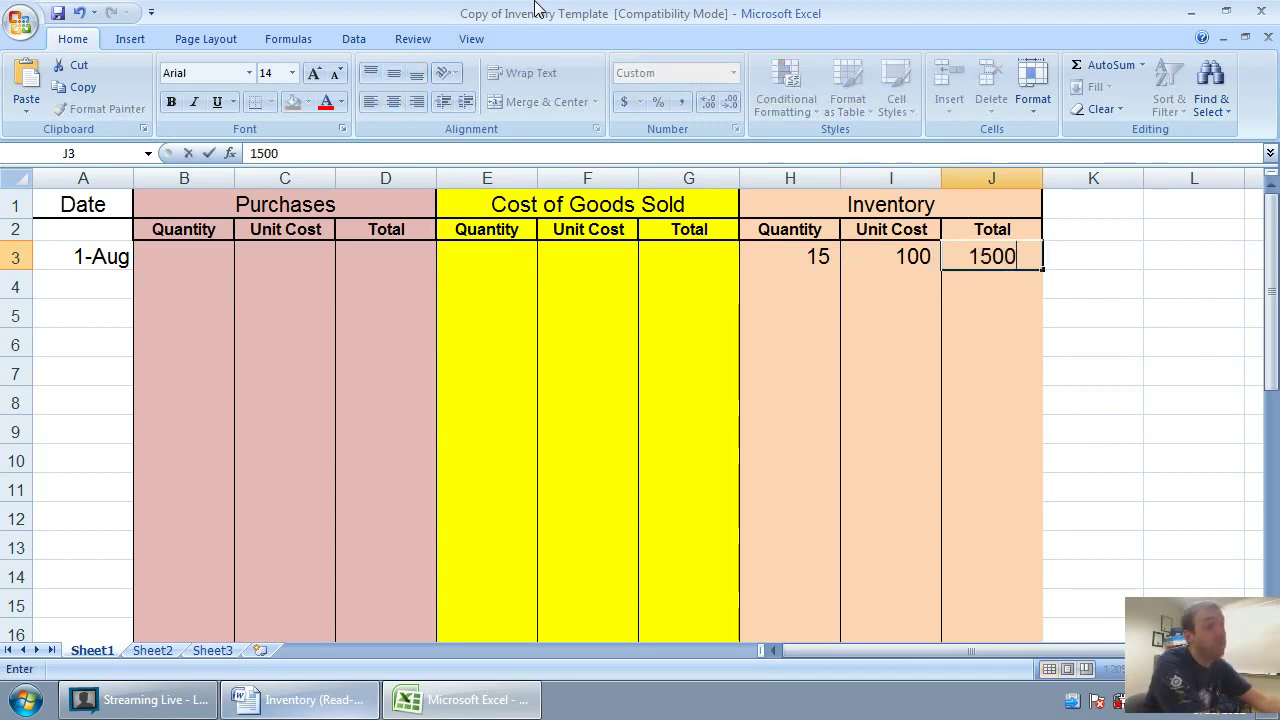
{"action": "key", "text": "Return"}
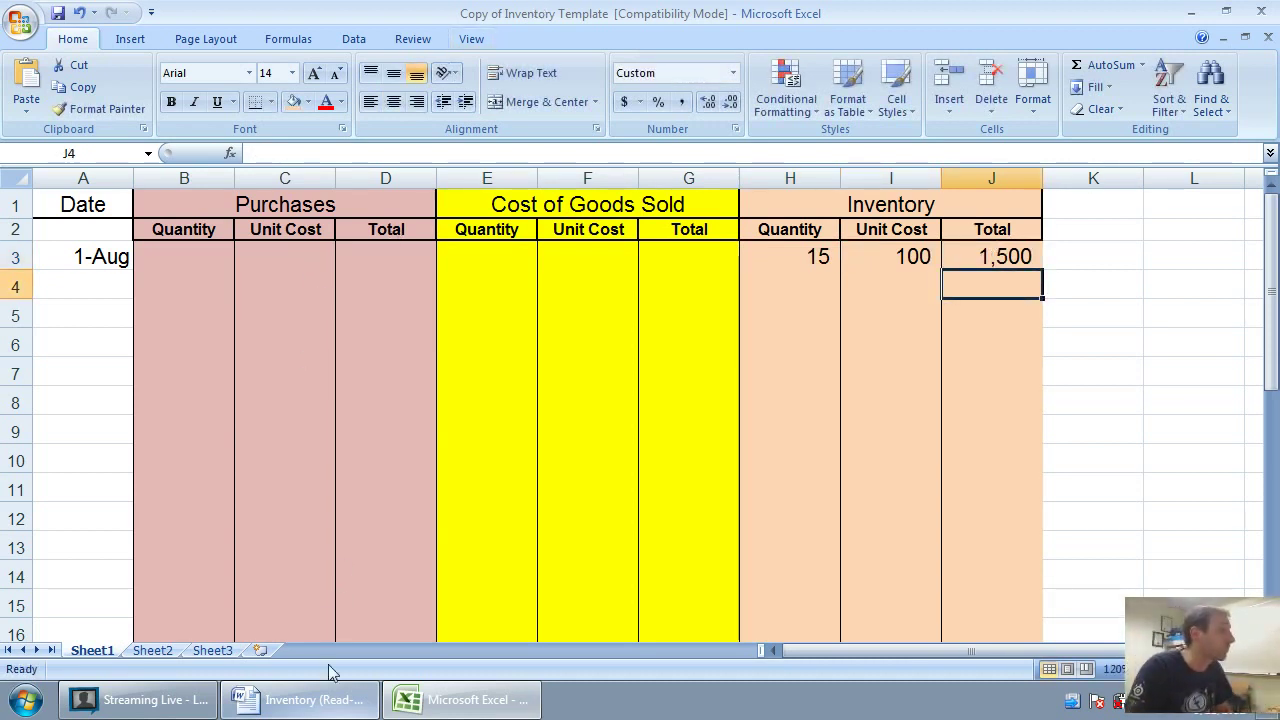
- Check the next transaction in Word and record it in Excel row 4: date Aug 17, purchase quantity 35, unit cost 90
{"action": "left_click", "coordinate": [330, 699]}
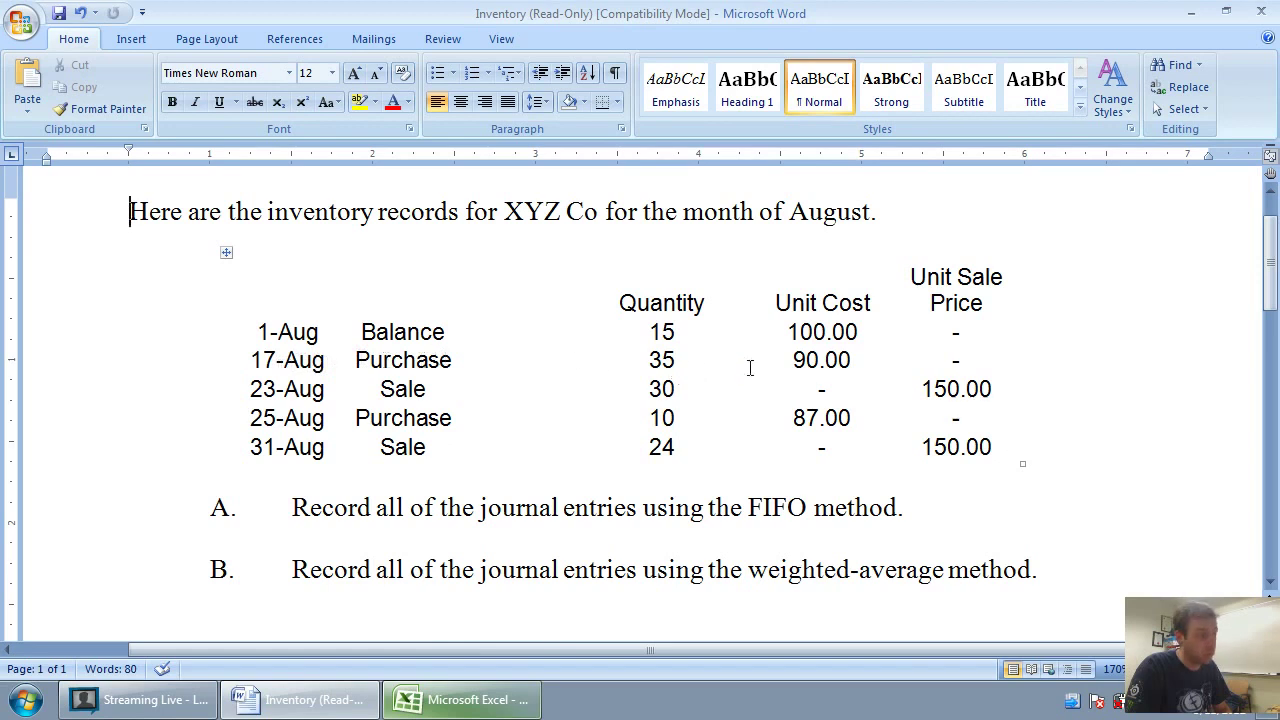
{"action": "left_click", "coordinate": [465, 700]}
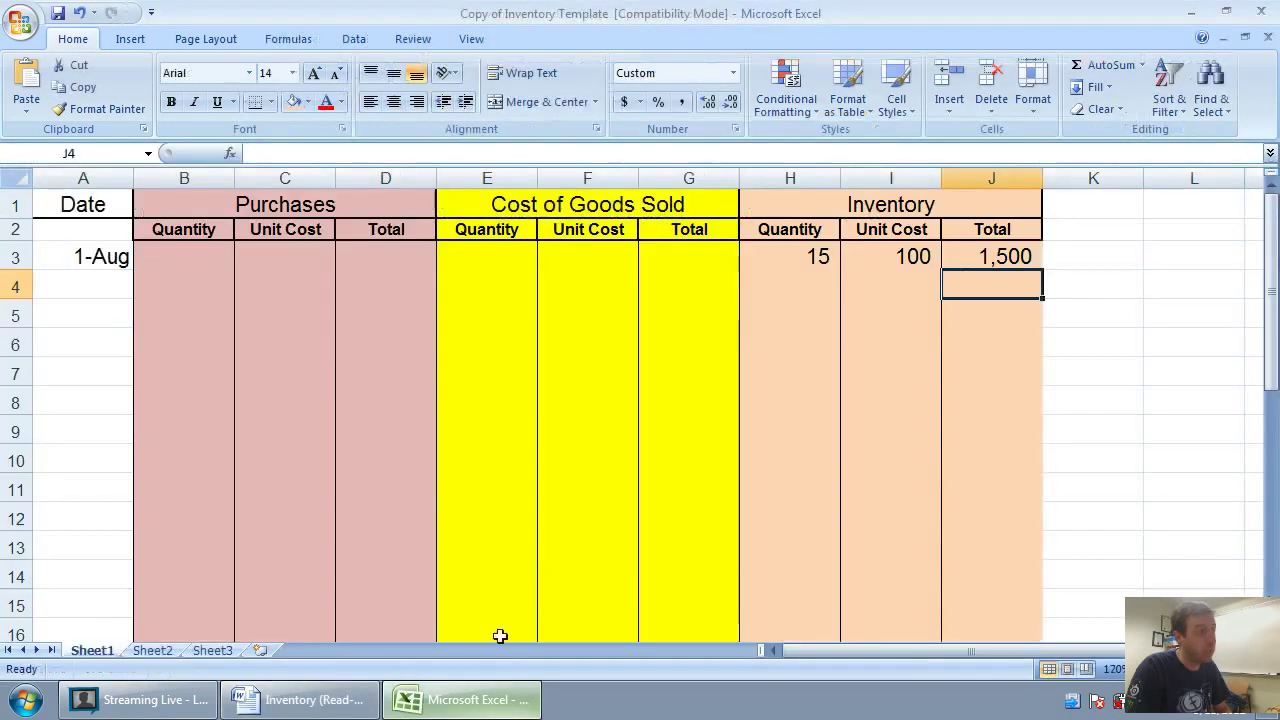
{"action": "left_click", "coordinate": [108, 278]}
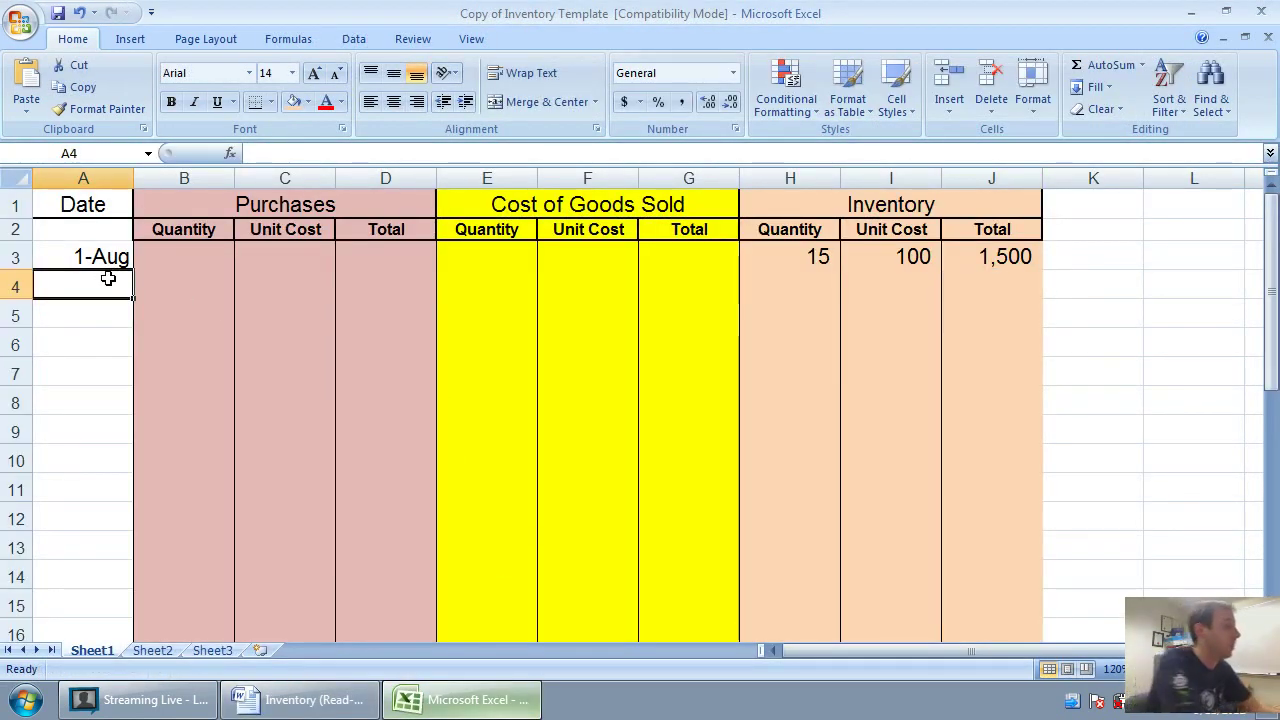
{"action": "type", "text": "Aug 17"}
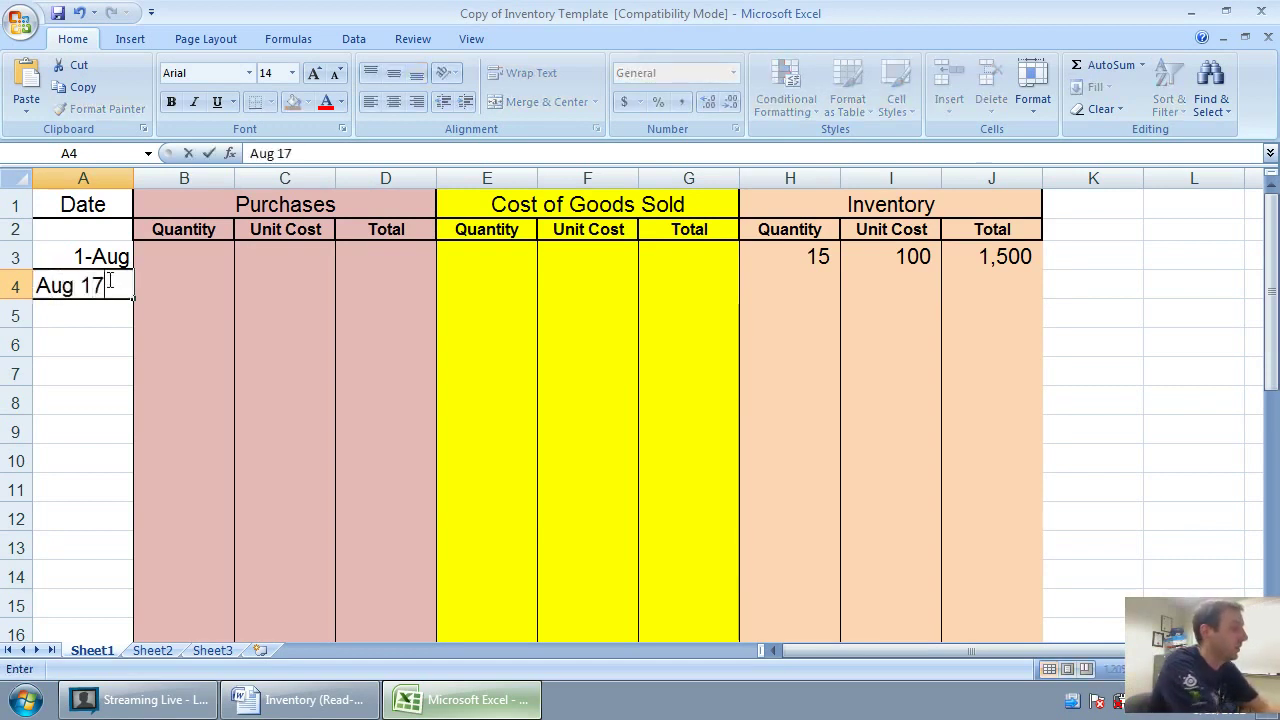
{"action": "key", "text": "Tab"}
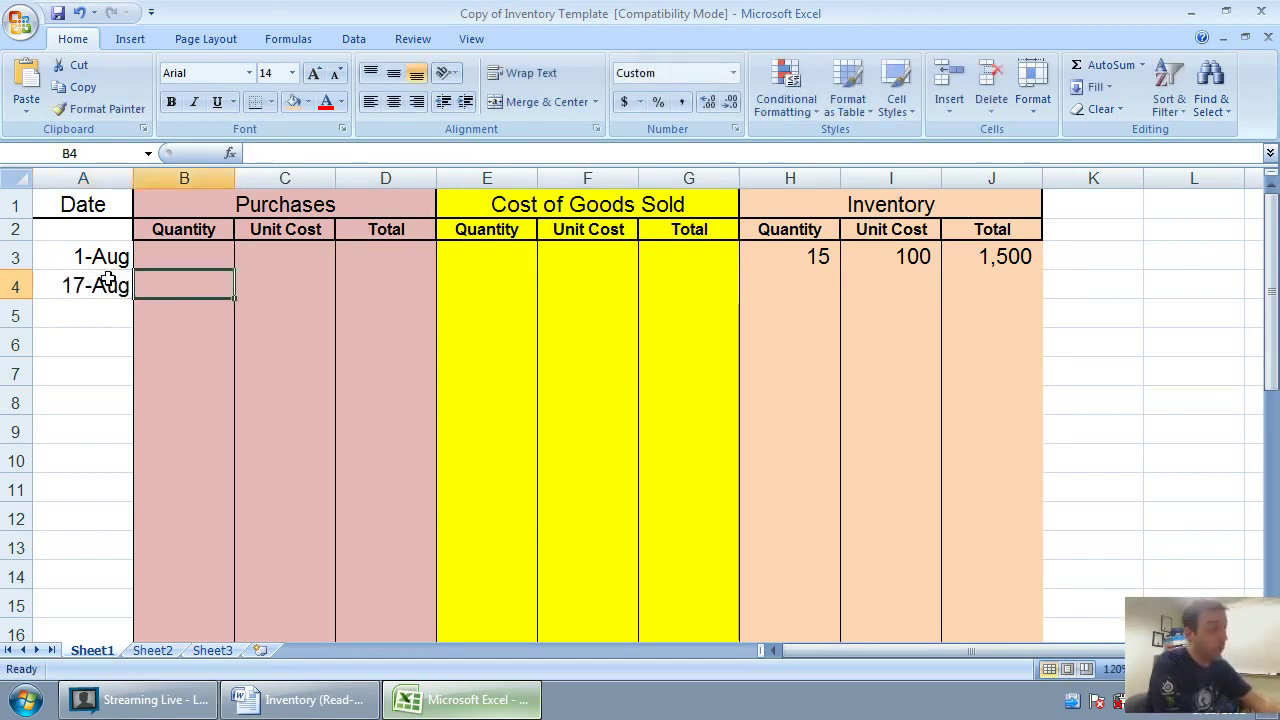
{"action": "type", "text": "35"}
{"action": "key", "text": "Tab"}
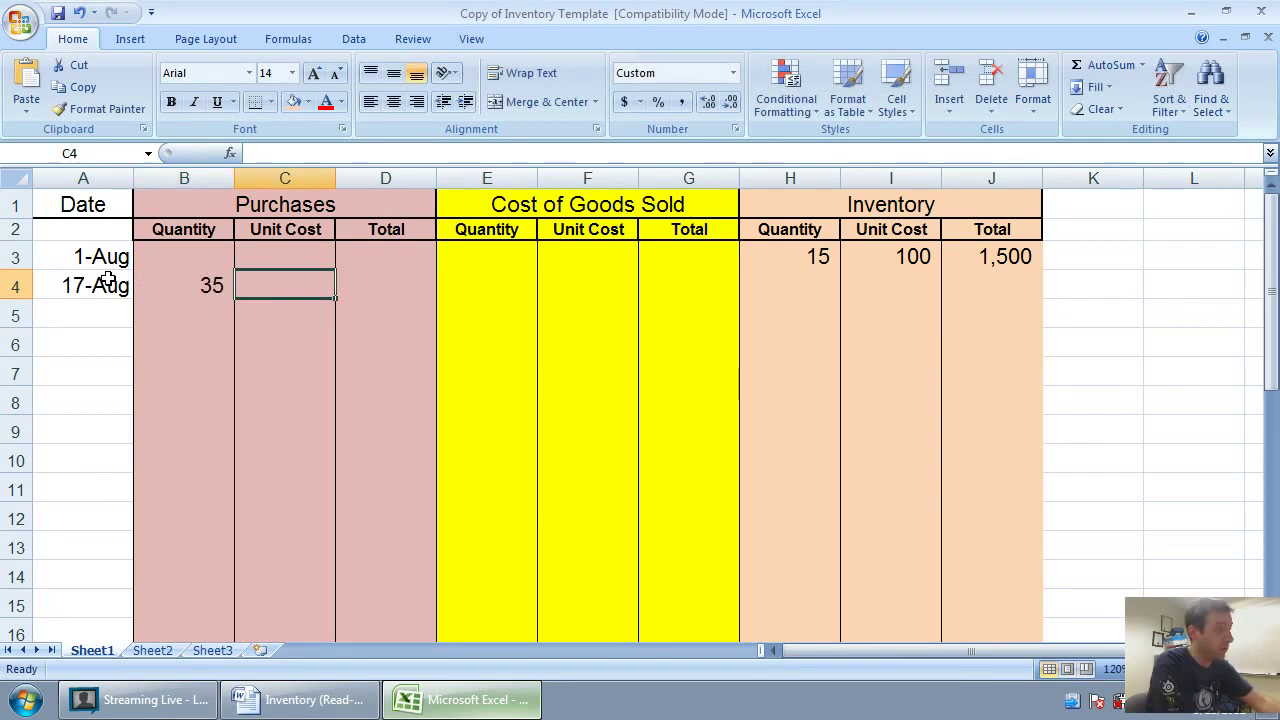
{"action": "type", "text": "90"}
{"action": "key", "text": "Tab"}
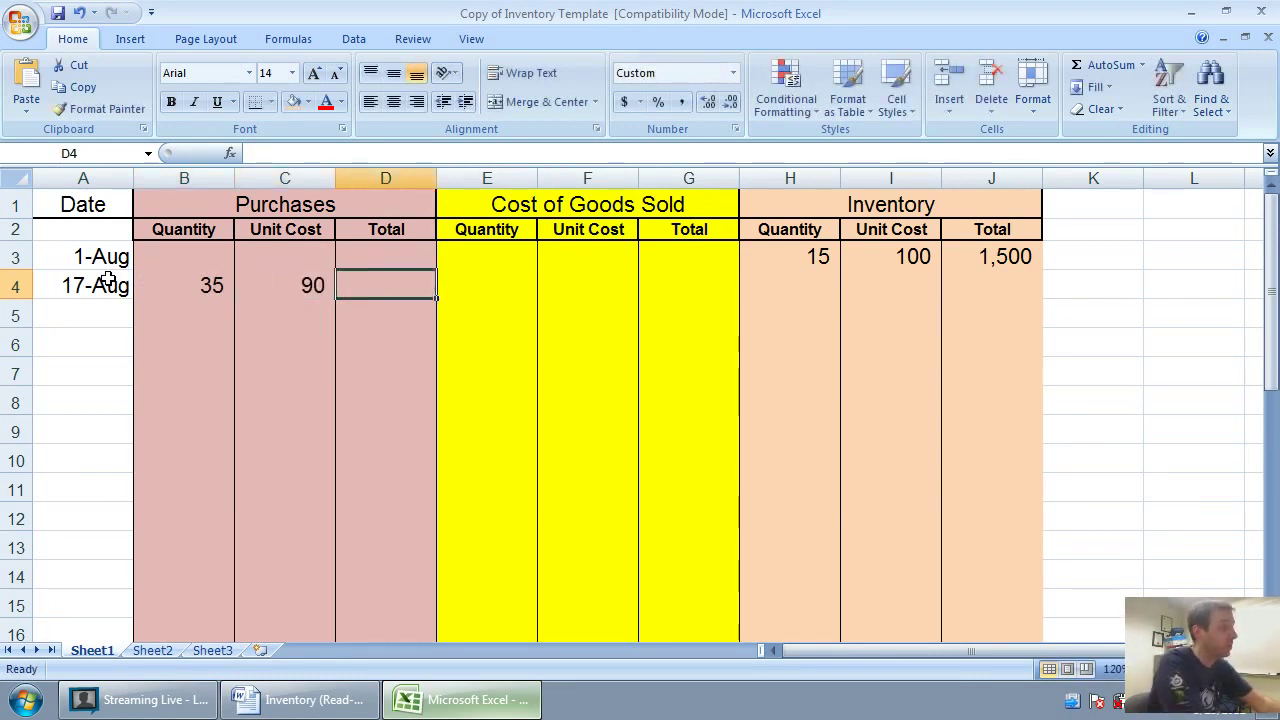
- Calculate the Aug 17 purchase total in cell D4 with the formula =35*90
{"action": "type", "text": "35"}
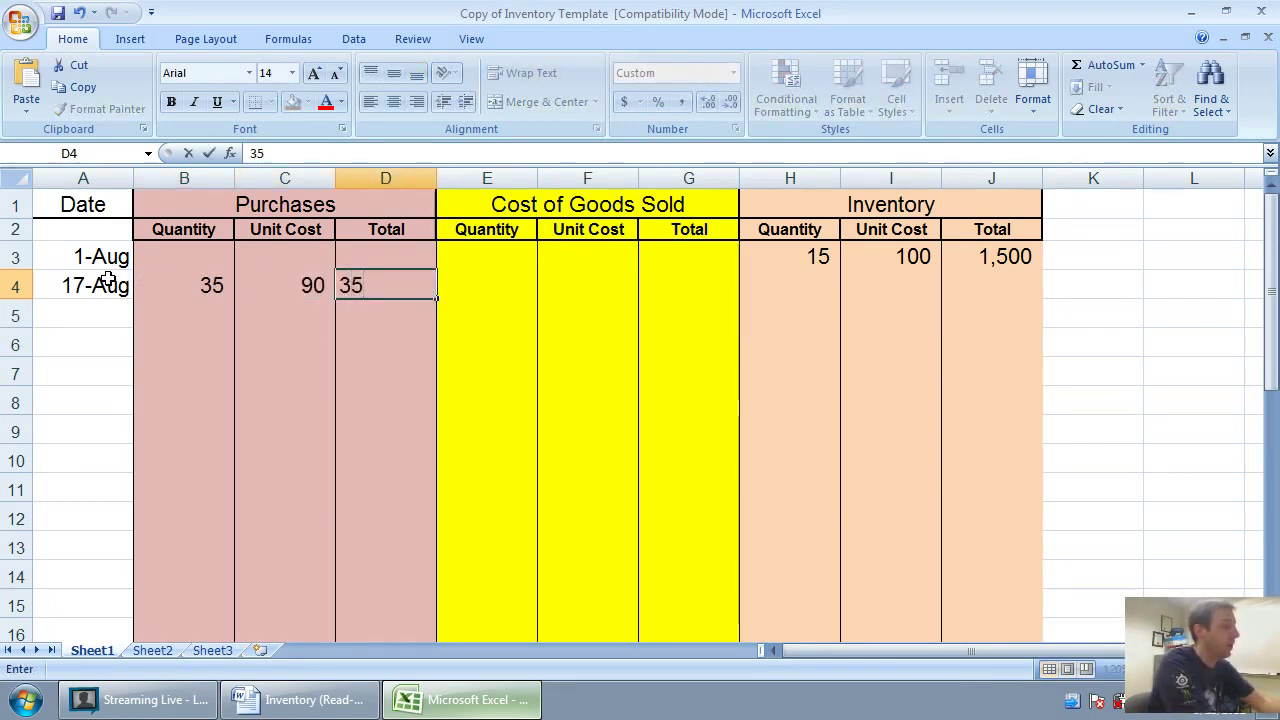
{"action": "key", "text": "BackSpace"}
{"action": "key", "text": "BackSpace"}
{"action": "type", "text": "=32"}
{"action": "key", "text": "BackSpace"}
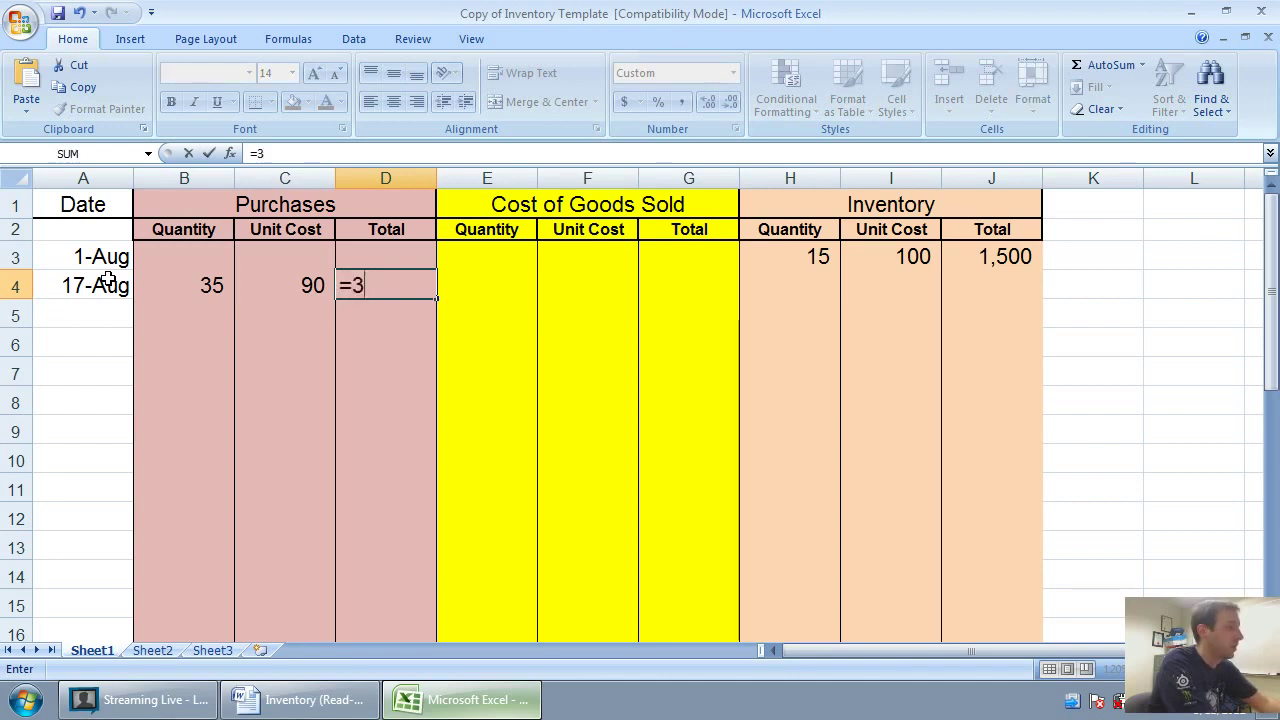
{"action": "type", "text": "5*"}
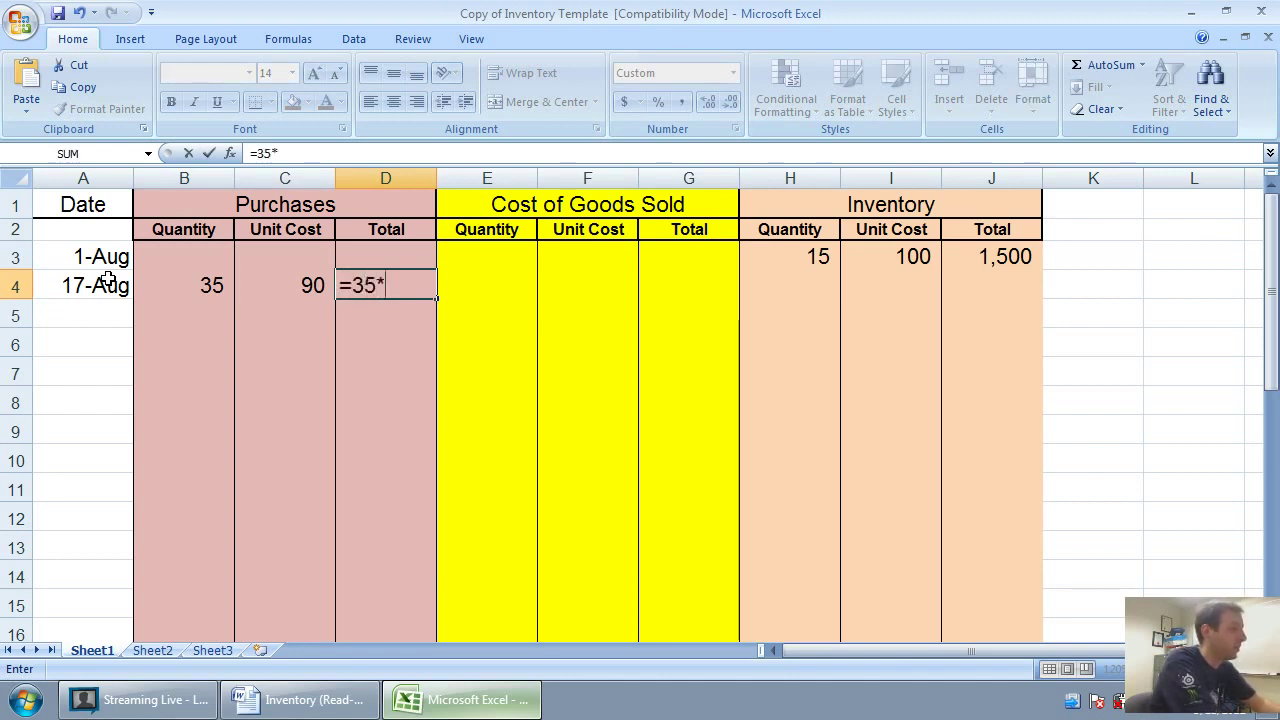
{"action": "type", "text": "90"}
{"action": "key", "text": "Return"}
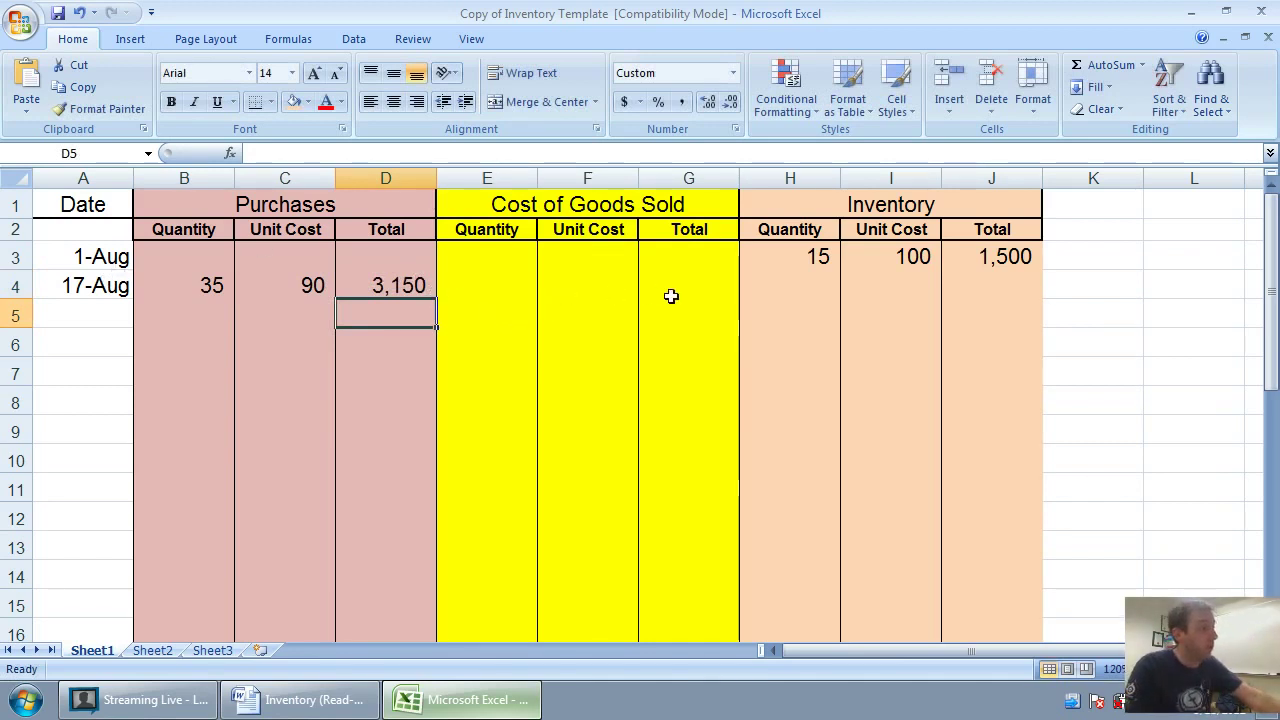
- Add a bottom border across A3 to J3 to separate the Aug 1 row from the Aug 17 row
{"action": "left_click_drag", "start_coordinate": [128, 266], "coordinate": [962, 257]}
{"action": "left_click", "coordinate": [426, 347]}
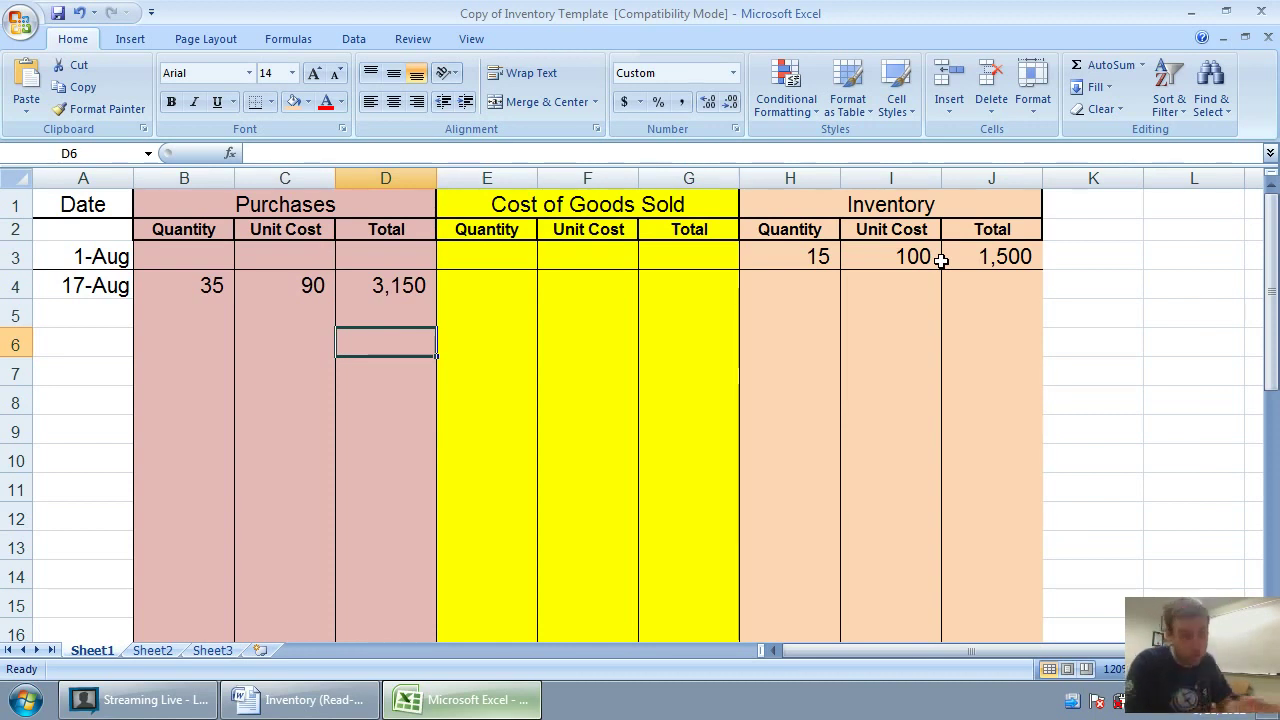
- Carry the opening layer into the Aug 17 Inventory row 4: quantity 15, unit cost 100 and total 1500
{"action": "left_click", "coordinate": [783, 286]}
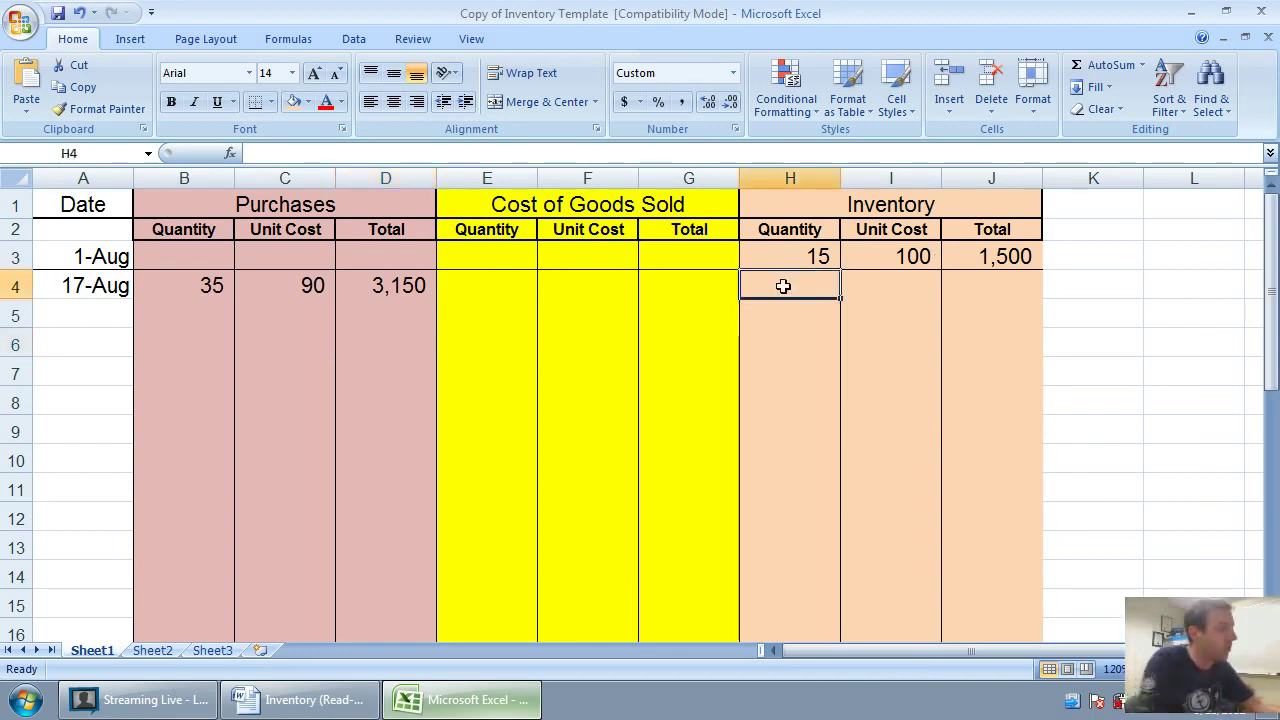
{"action": "type", "text": "15"}
{"action": "key", "text": "Tab"}
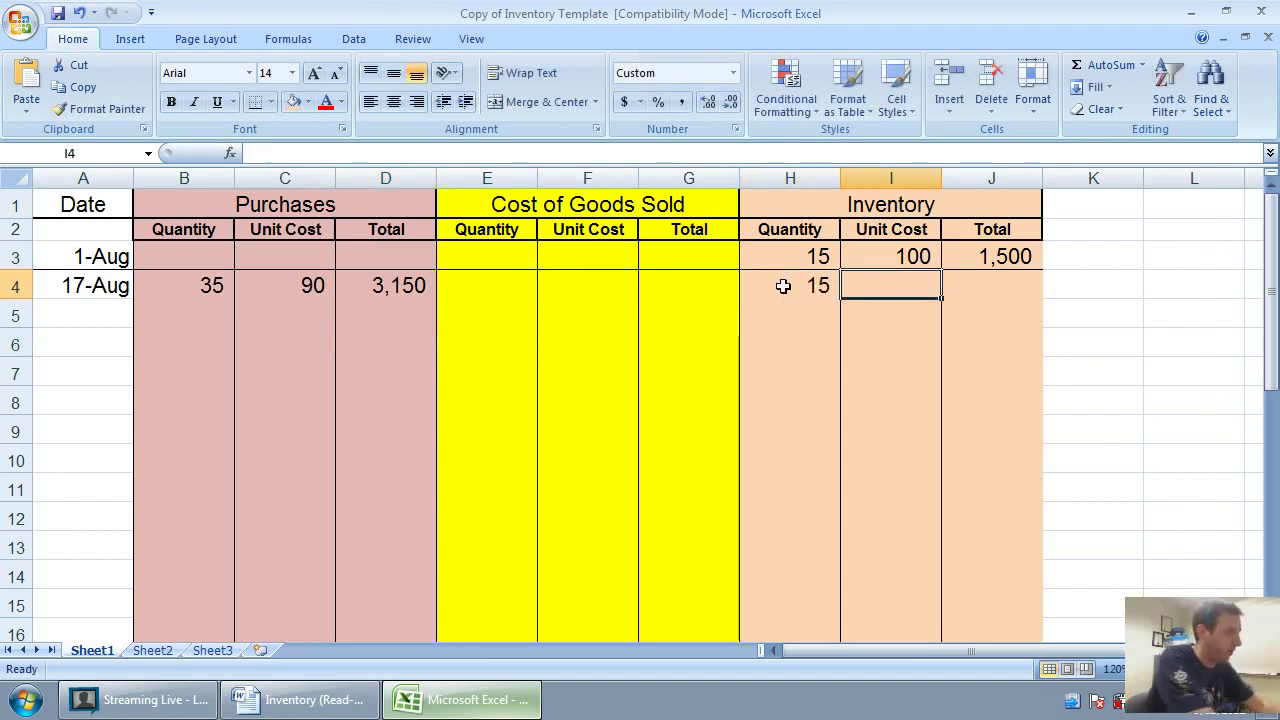
{"action": "type", "text": "100"}
{"action": "key", "text": "Tab"}
{"action": "type", "text": "1500"}
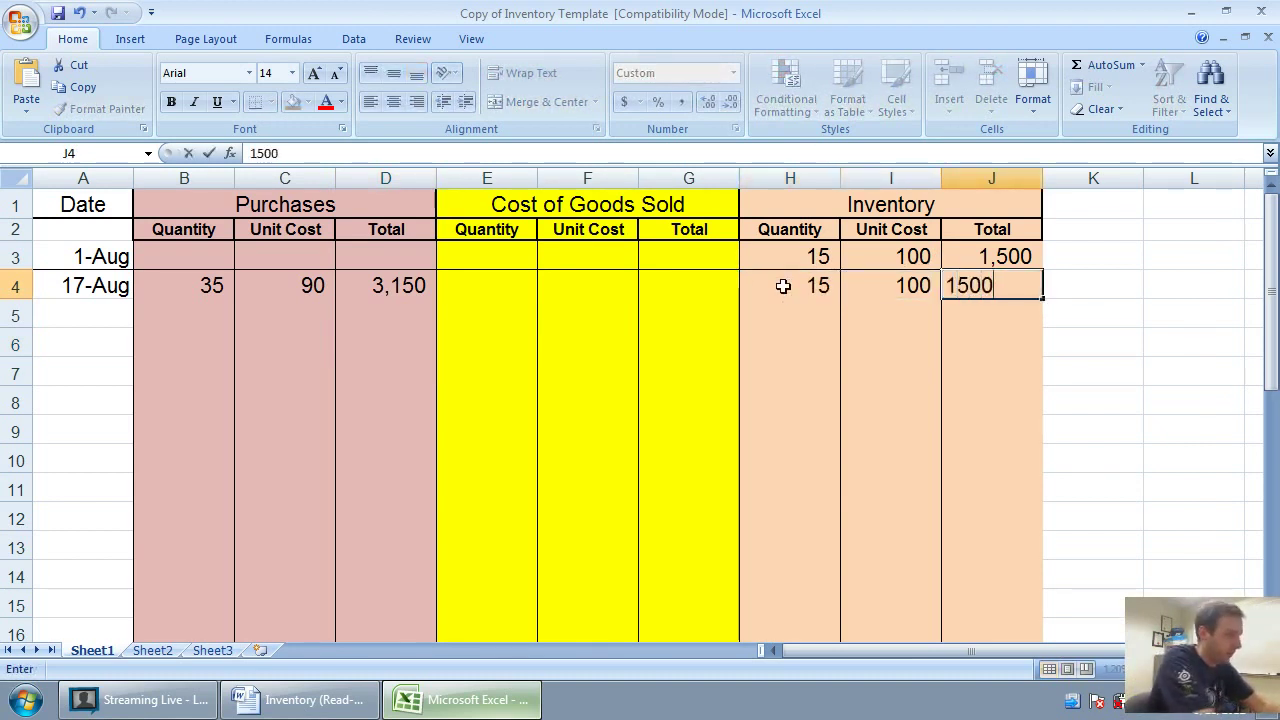
{"action": "key", "text": "Return"}
{"action": "key", "text": "Left"}
{"action": "key", "text": "Left"}
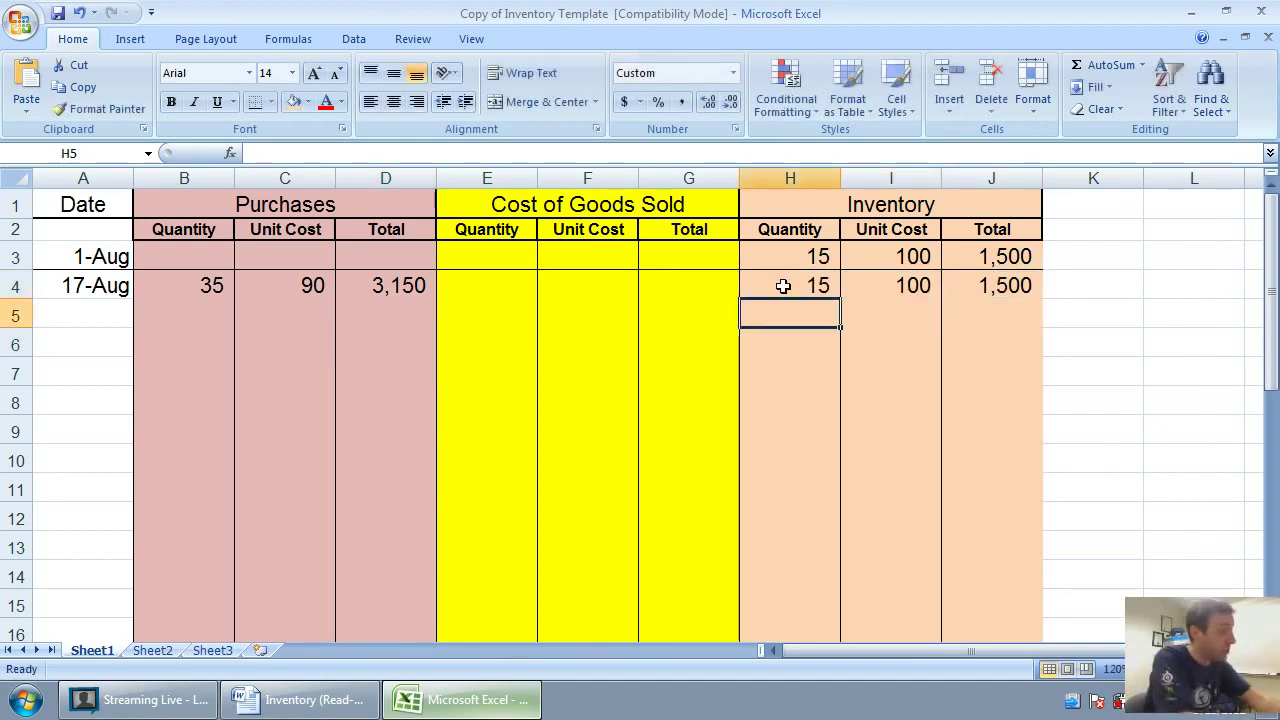
- Add the Aug 17 purchase layer to Inventory row 5: quantity 35, unit cost 90 and total 3150
{"action": "type", "text": "35"}
{"action": "key", "text": "Tab"}
{"action": "type", "text": "90"}
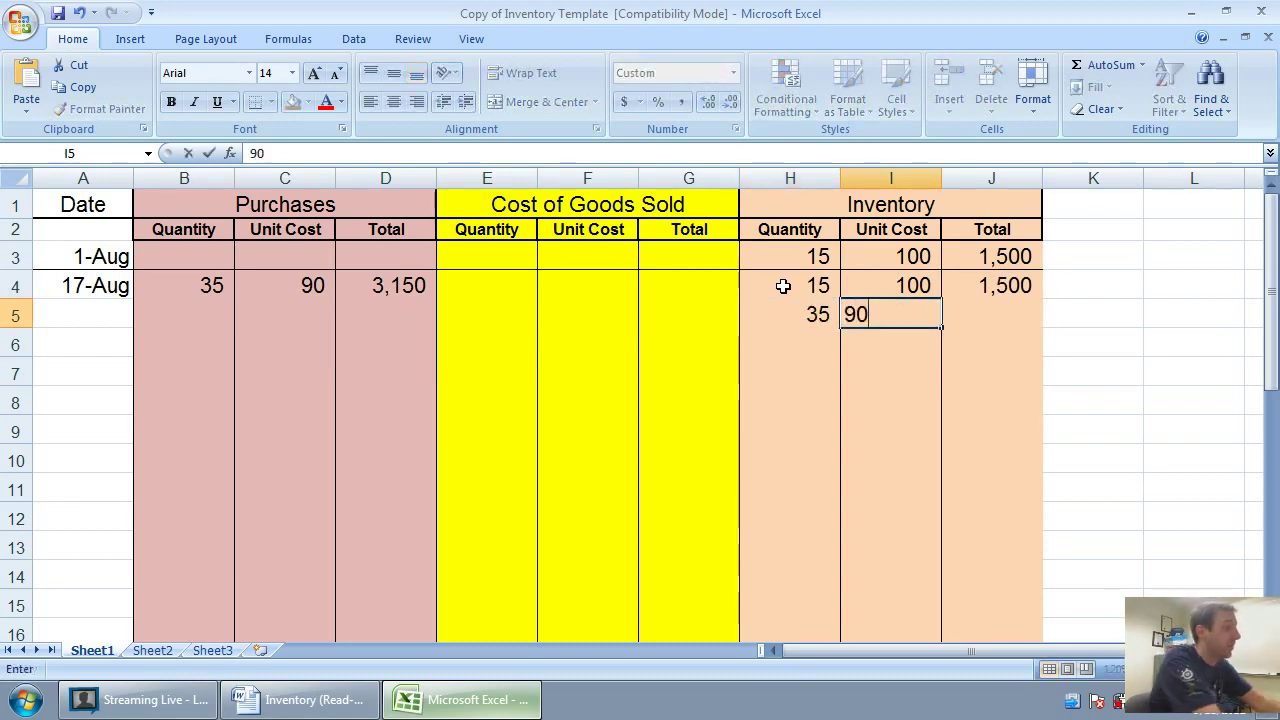
{"action": "key", "text": "Tab"}
{"action": "type", "text": "3,1"}
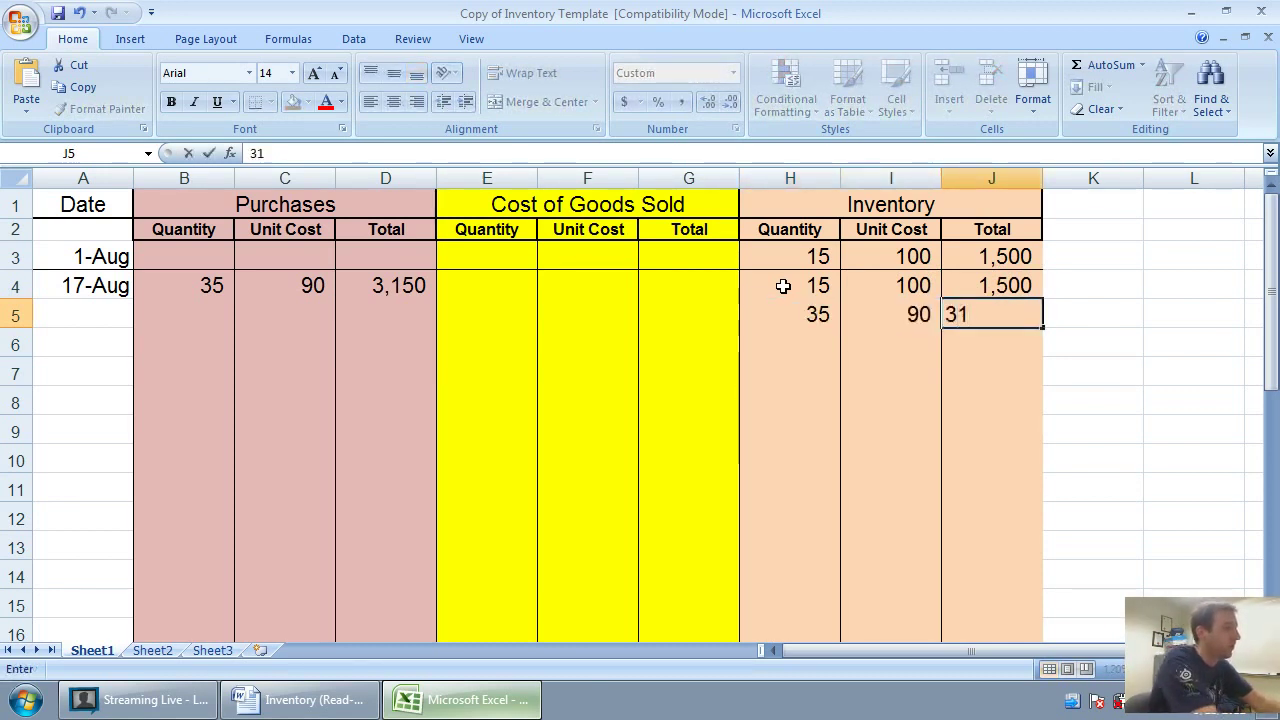
{"action": "type", "text": "50"}
{"action": "key", "text": "Return"}
{"action": "key", "text": "Left"}
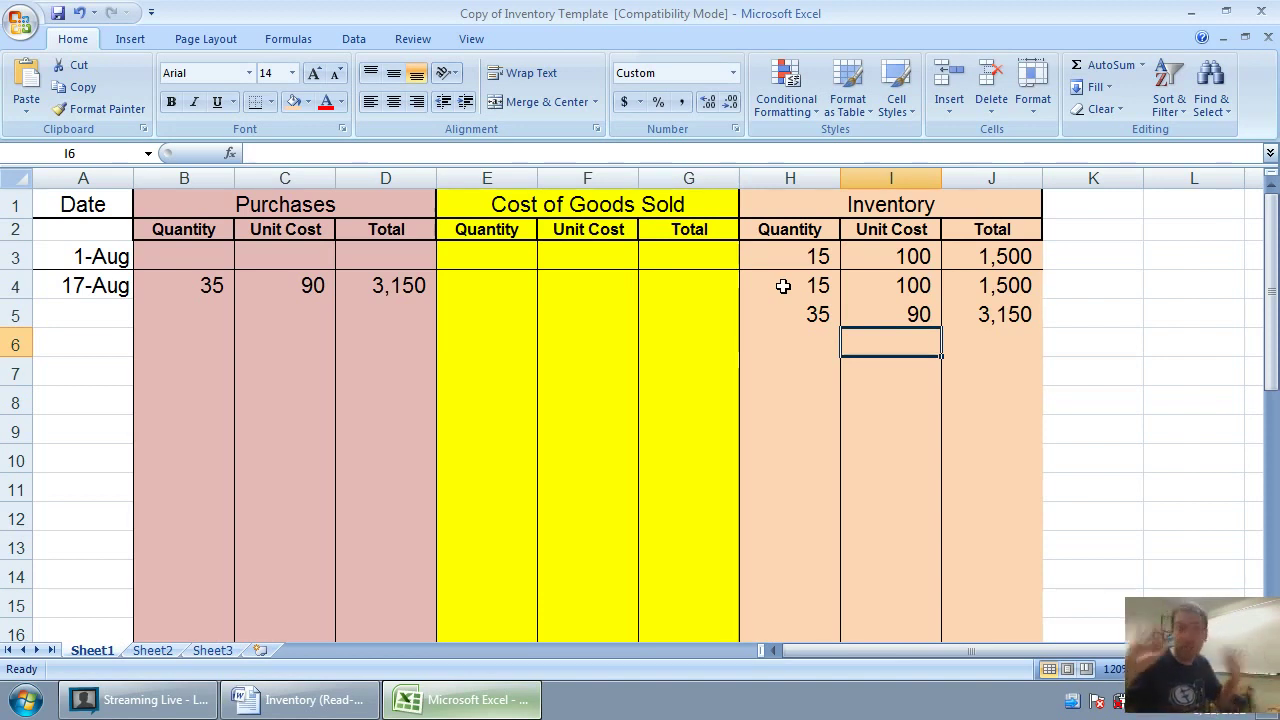
- Add a bottom border across A5 to J5 to close off the Aug 17 rows
{"action": "left_click_drag", "start_coordinate": [1012, 308], "coordinate": [107, 323]}
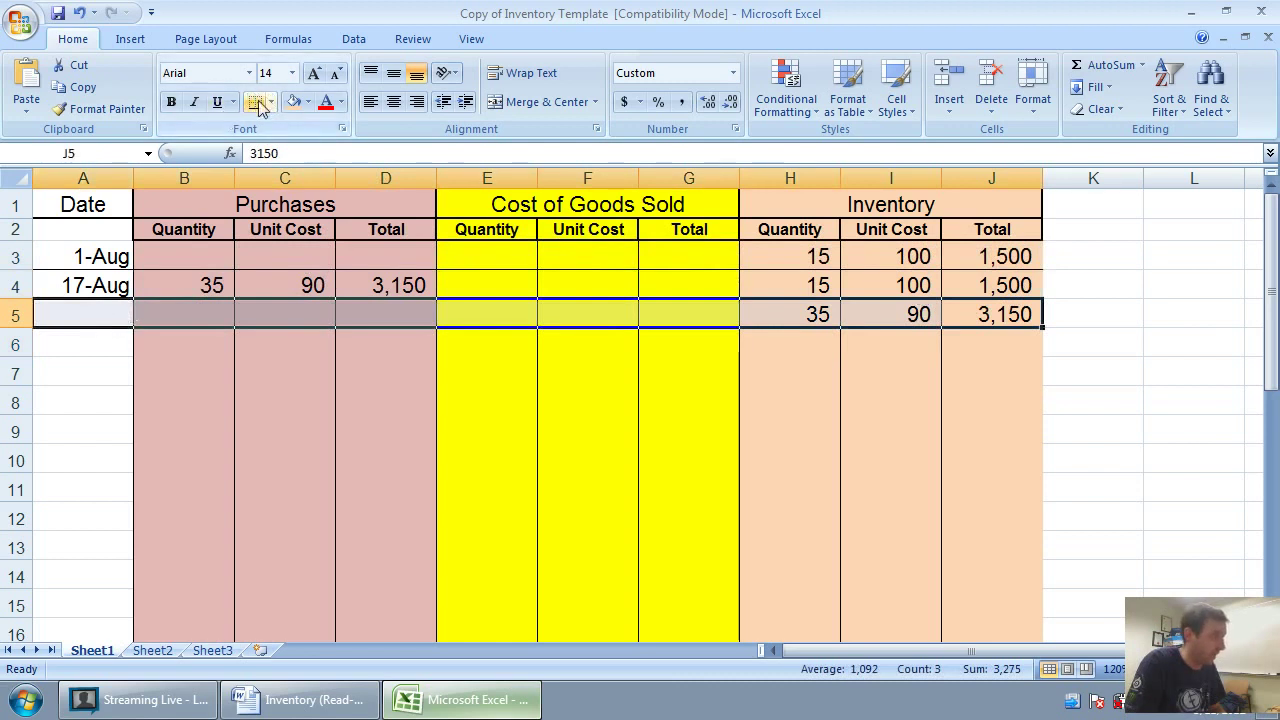
{"action": "left_click", "coordinate": [255, 101]}
{"action": "left_click", "coordinate": [92, 338]}
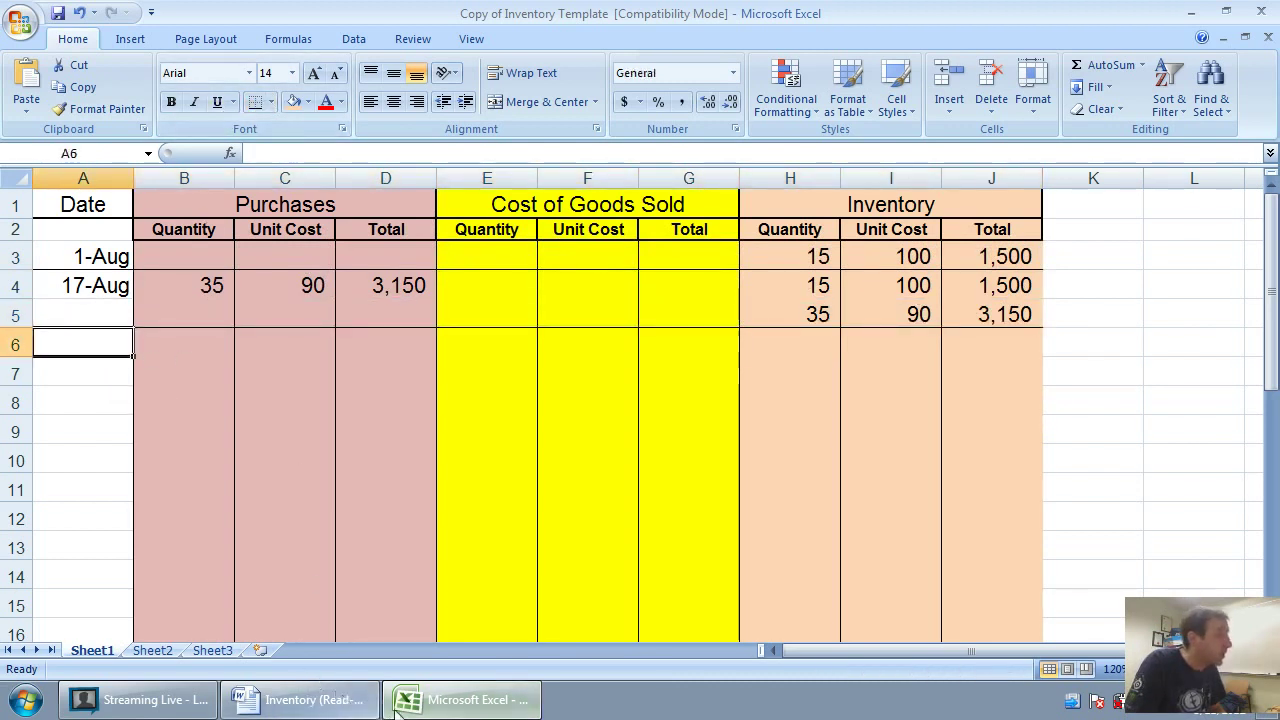
- Check the next transaction date in the Word document and enter August 23 in cell A6 of the Excel sheet
{"action": "left_click", "coordinate": [354, 714]}
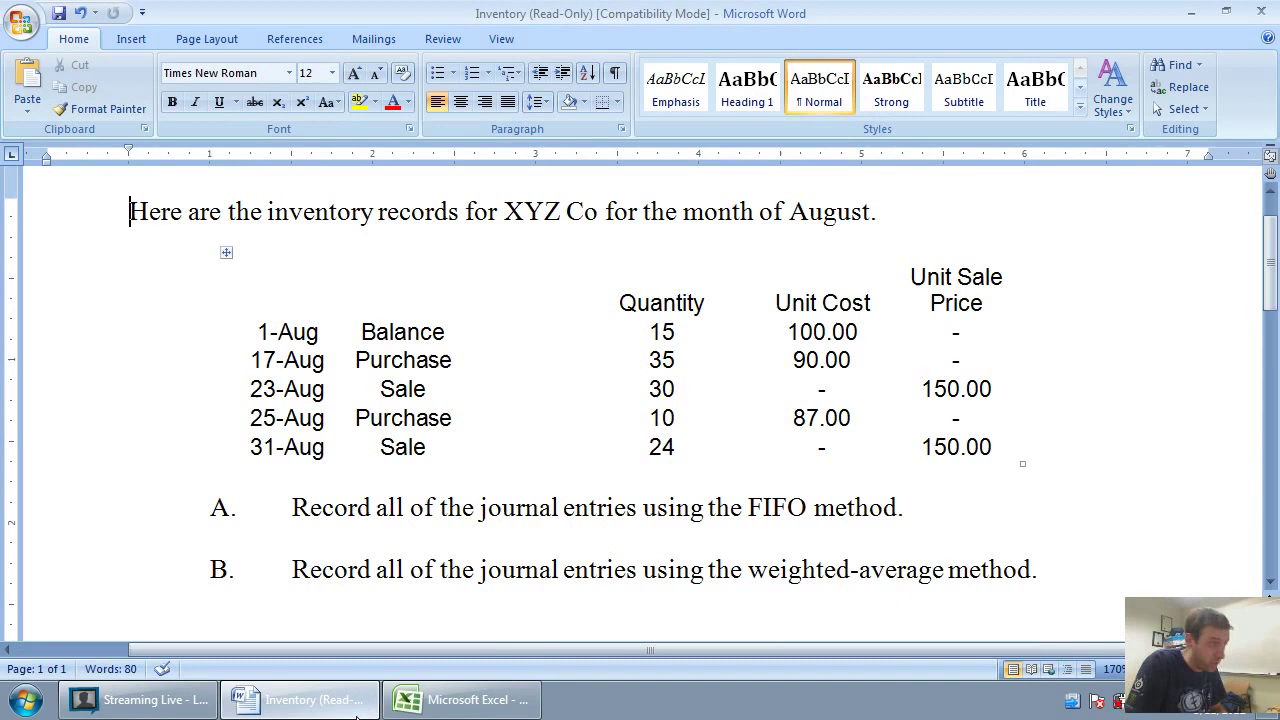
{"action": "left_click", "coordinate": [356, 714]}
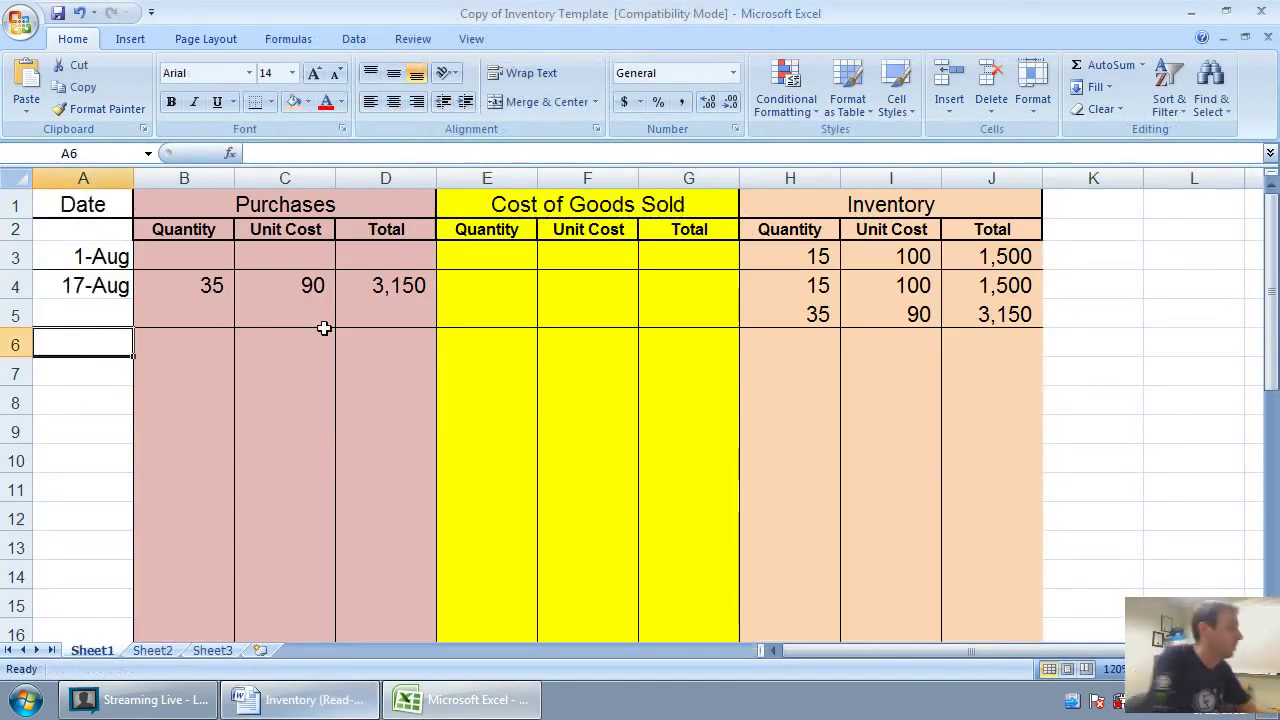
{"action": "type", "text": "Augus"}
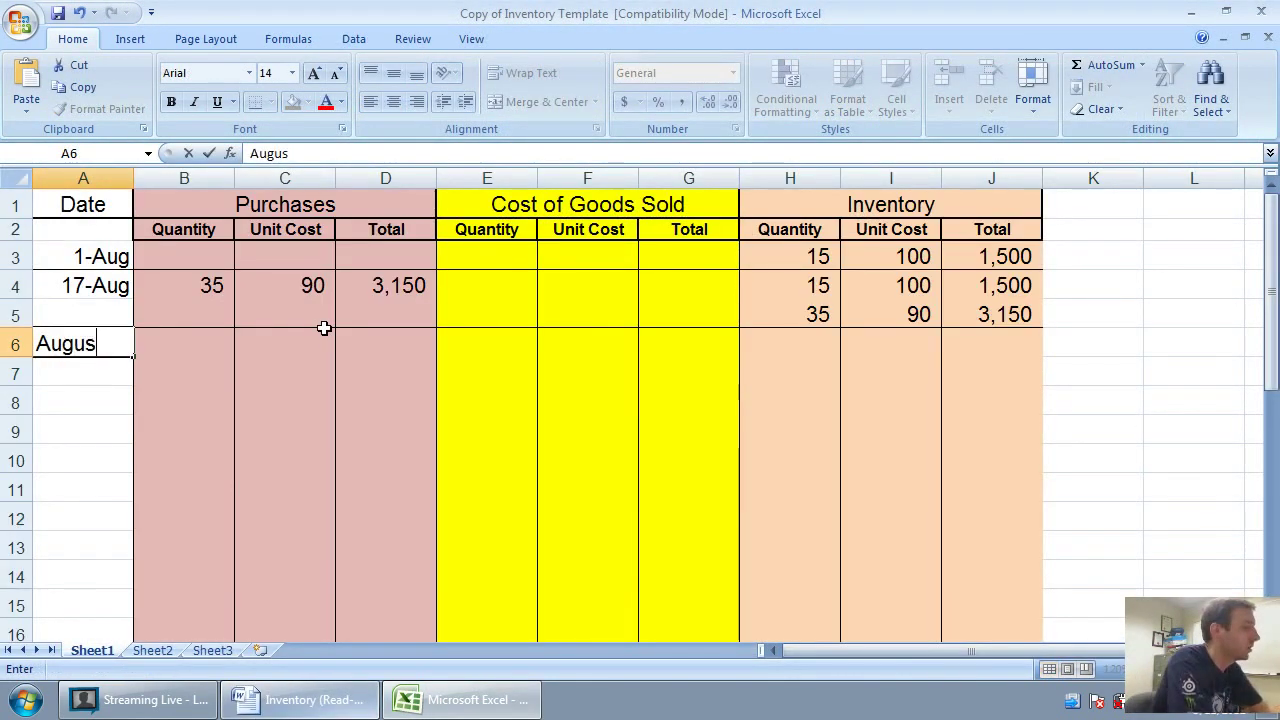
{"action": "type", "text": "t 23"}
{"action": "key", "text": "Return"}
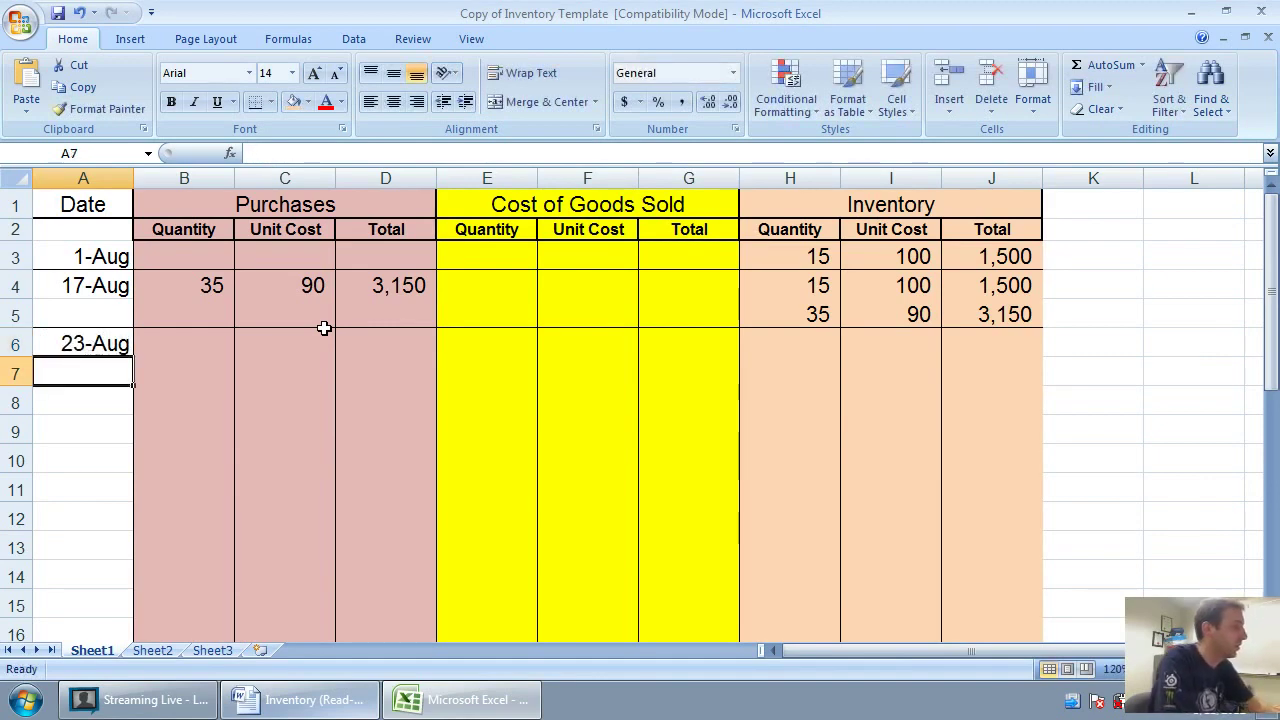
- Review the Aug 23 sale in the Word document, then the Cost of Goods Sold columns and the Aug 17 inventory layers in Excel
{"action": "key", "text": "Right"}
{"action": "key", "text": "Right"}
{"action": "key", "text": "Right"}
{"action": "key", "text": "Right"}
{"action": "key", "text": "Up"}
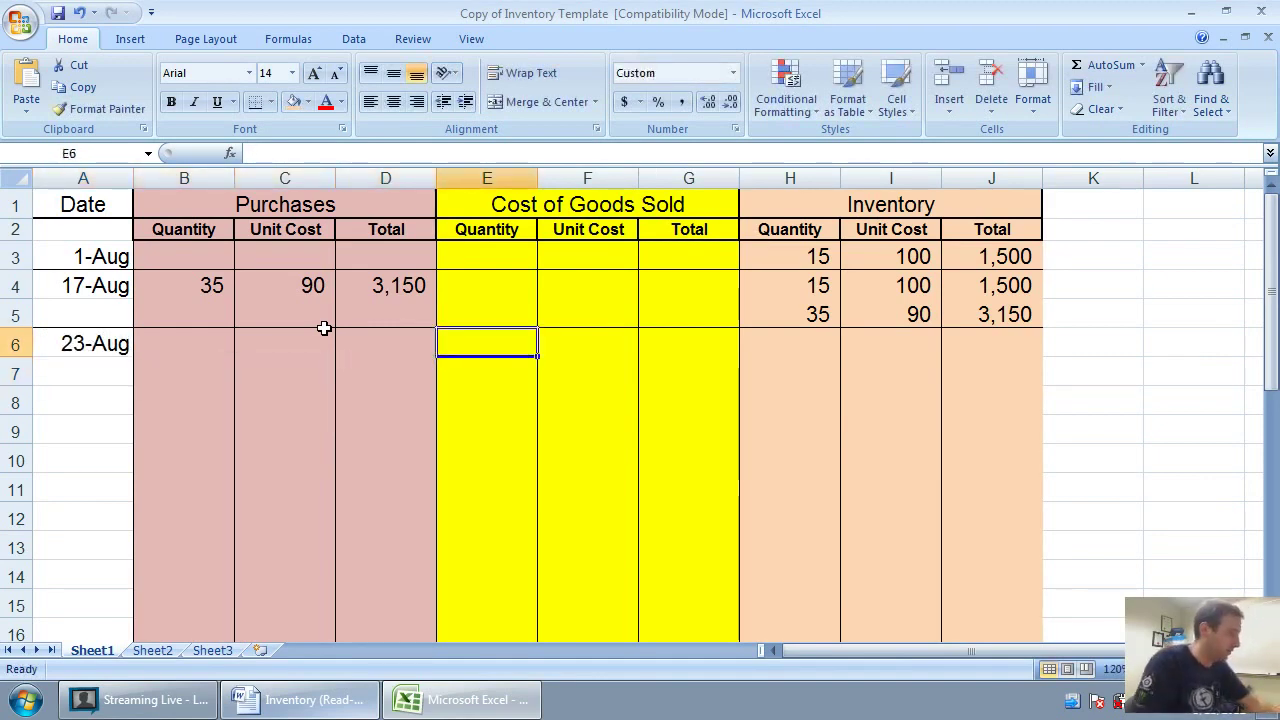
{"action": "left_click", "coordinate": [462, 699]}
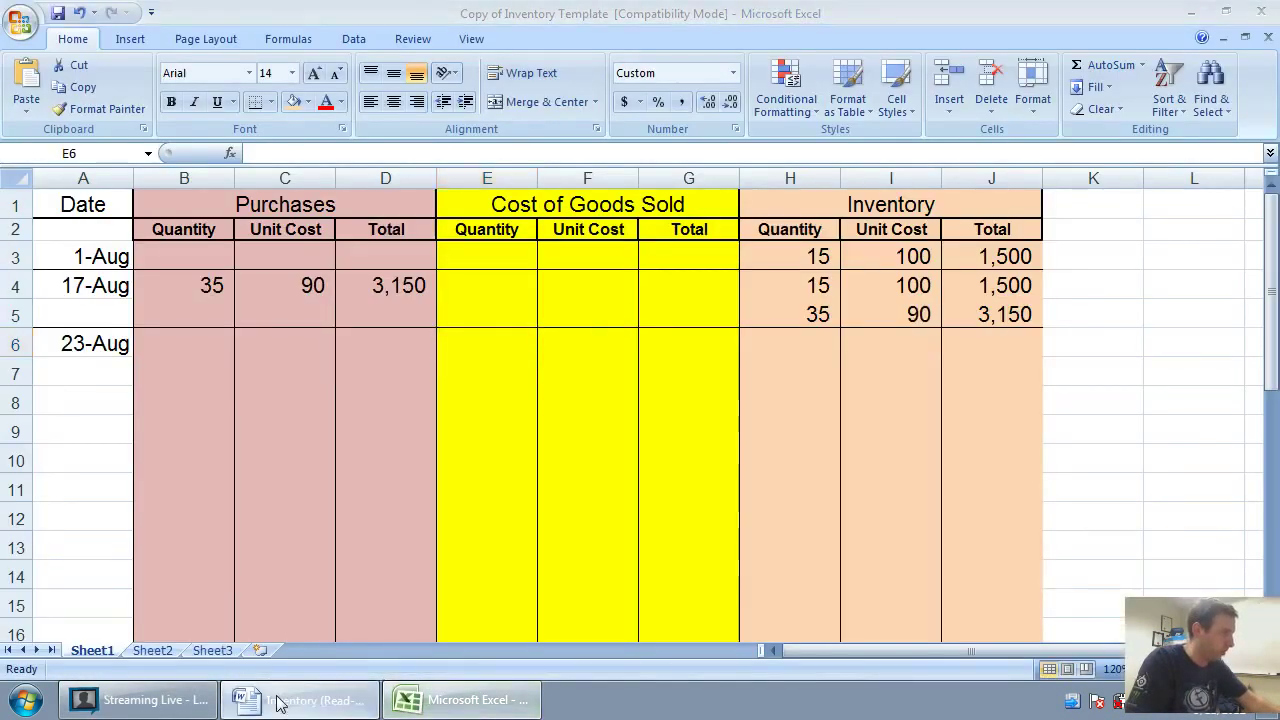
{"action": "left_click", "coordinate": [308, 704]}
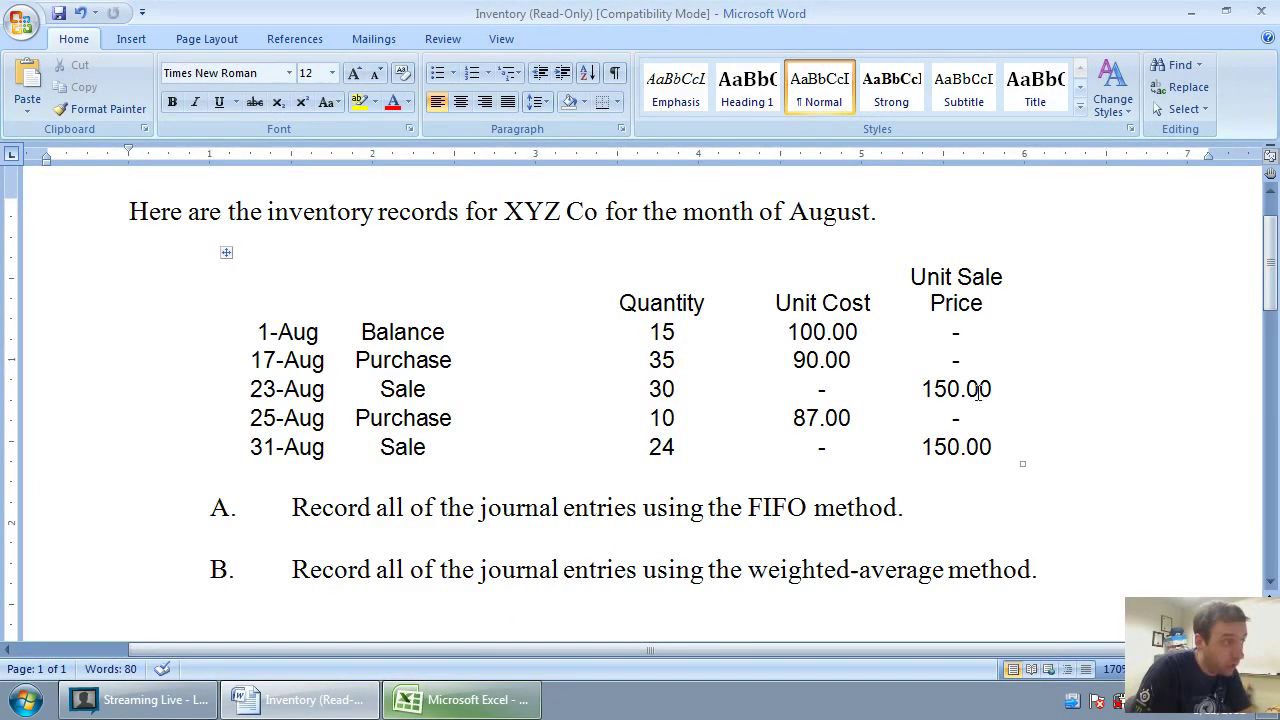
{"action": "left_click", "coordinate": [442, 703]}
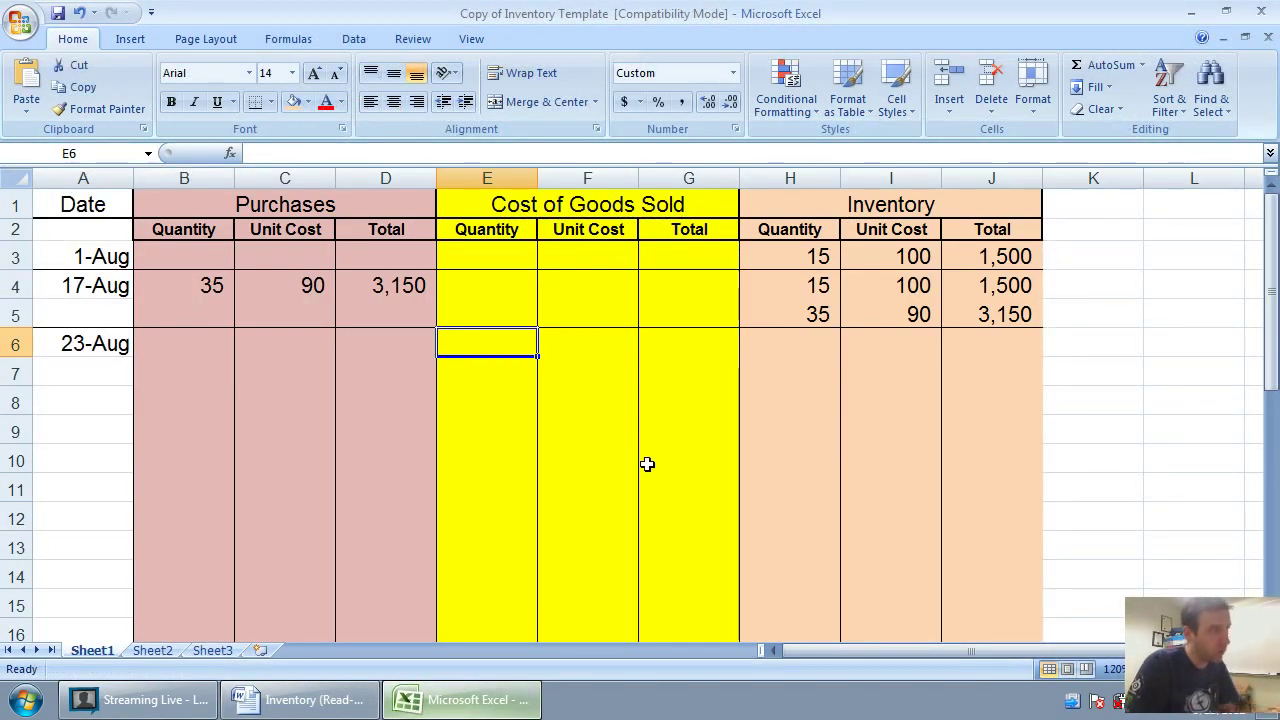
{"action": "left_click_drag", "start_coordinate": [578, 206], "coordinate": [611, 545]}
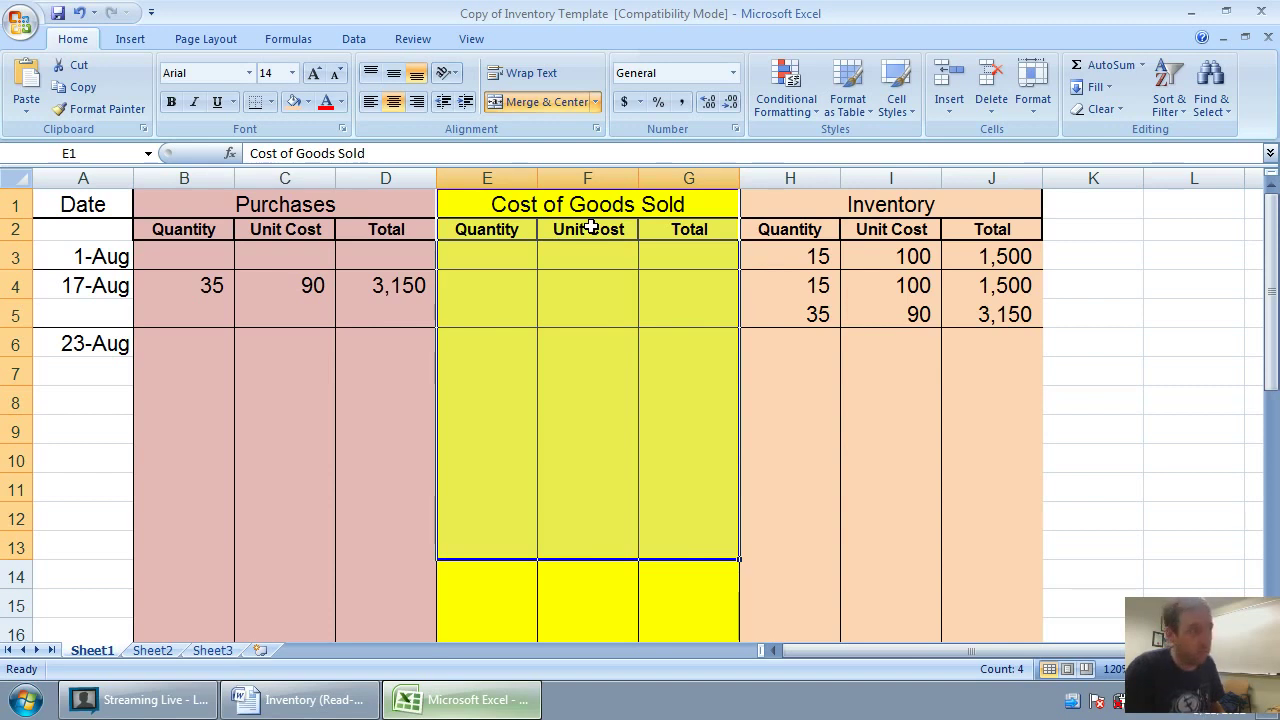
{"action": "left_click", "coordinate": [518, 342]}
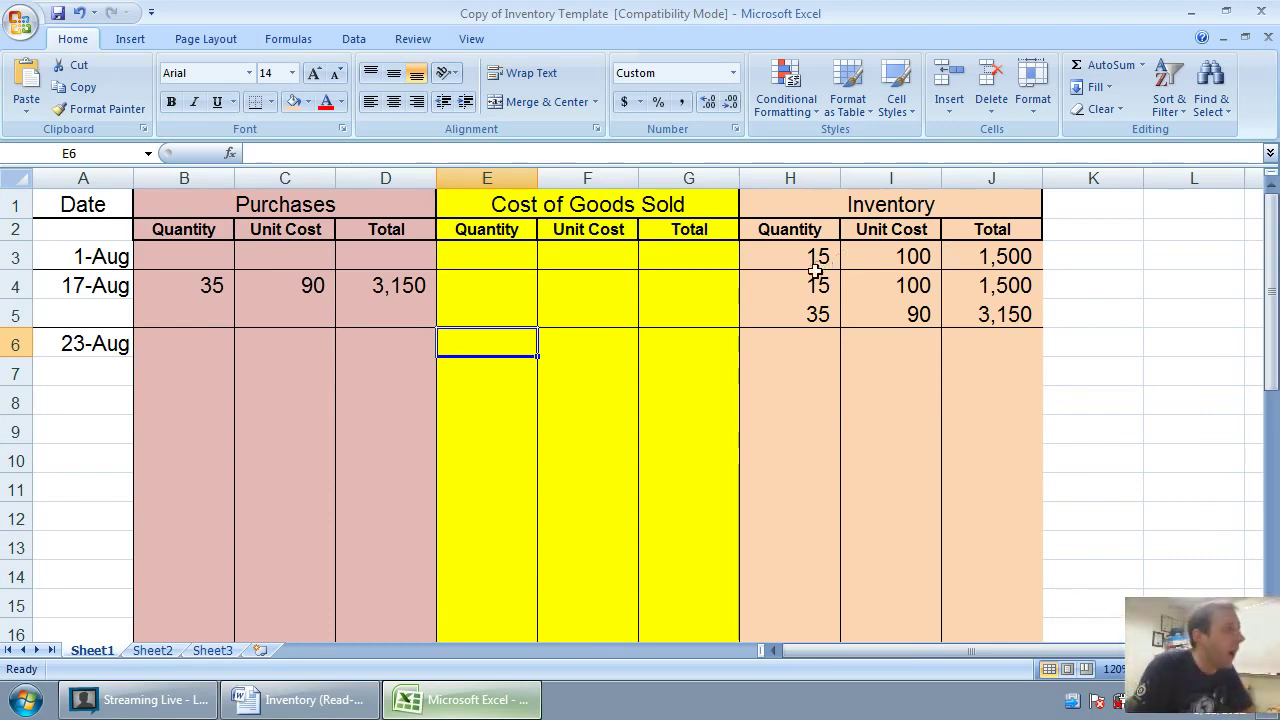
{"action": "left_click_drag", "start_coordinate": [807, 285], "coordinate": [990, 312]}
{"action": "left_click", "coordinate": [985, 308]}
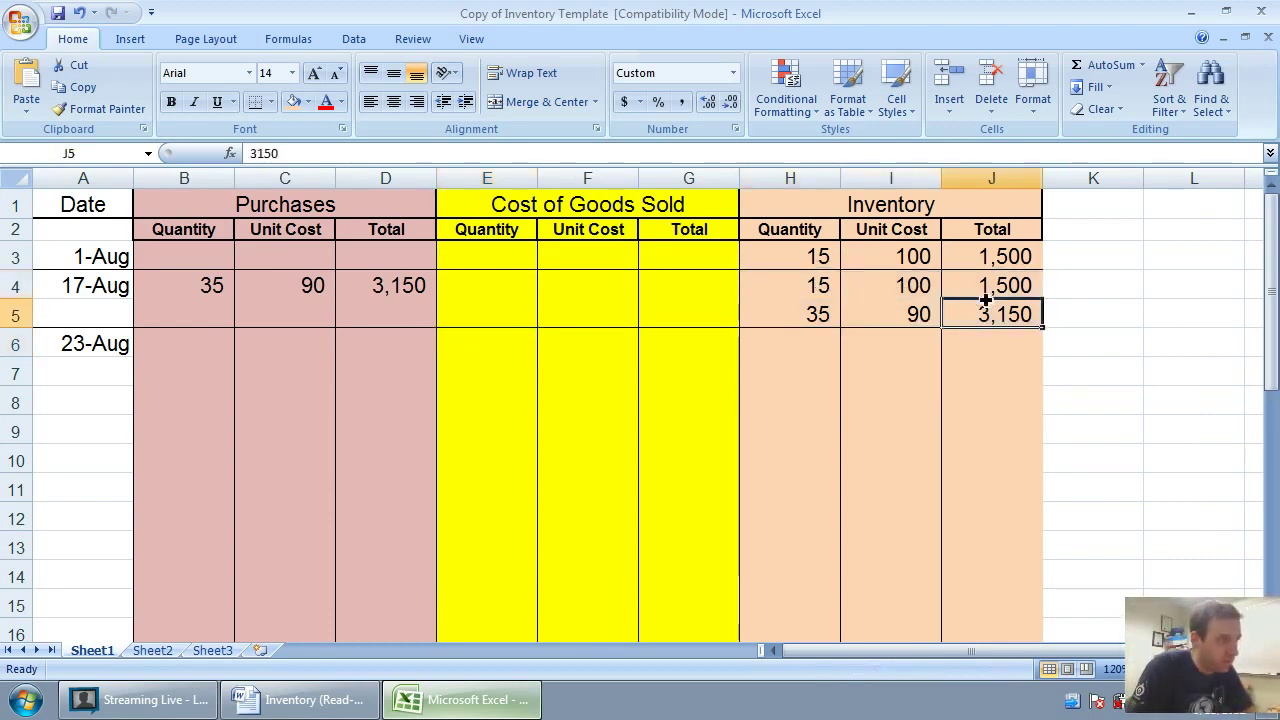
- Record the first Aug 23 Cost of Goods Sold layer in row 6: quantity 15, unit cost 100 and total 1500
{"action": "left_click", "coordinate": [479, 332]}
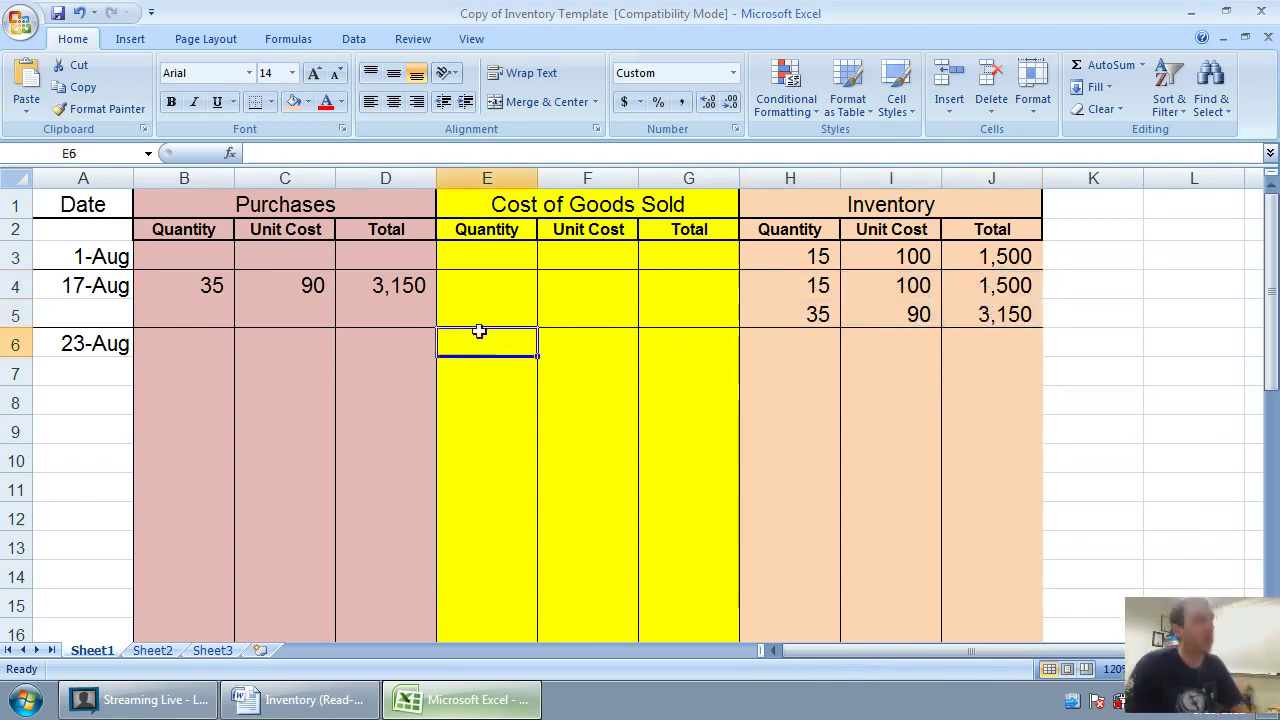
{"action": "type", "text": "15"}
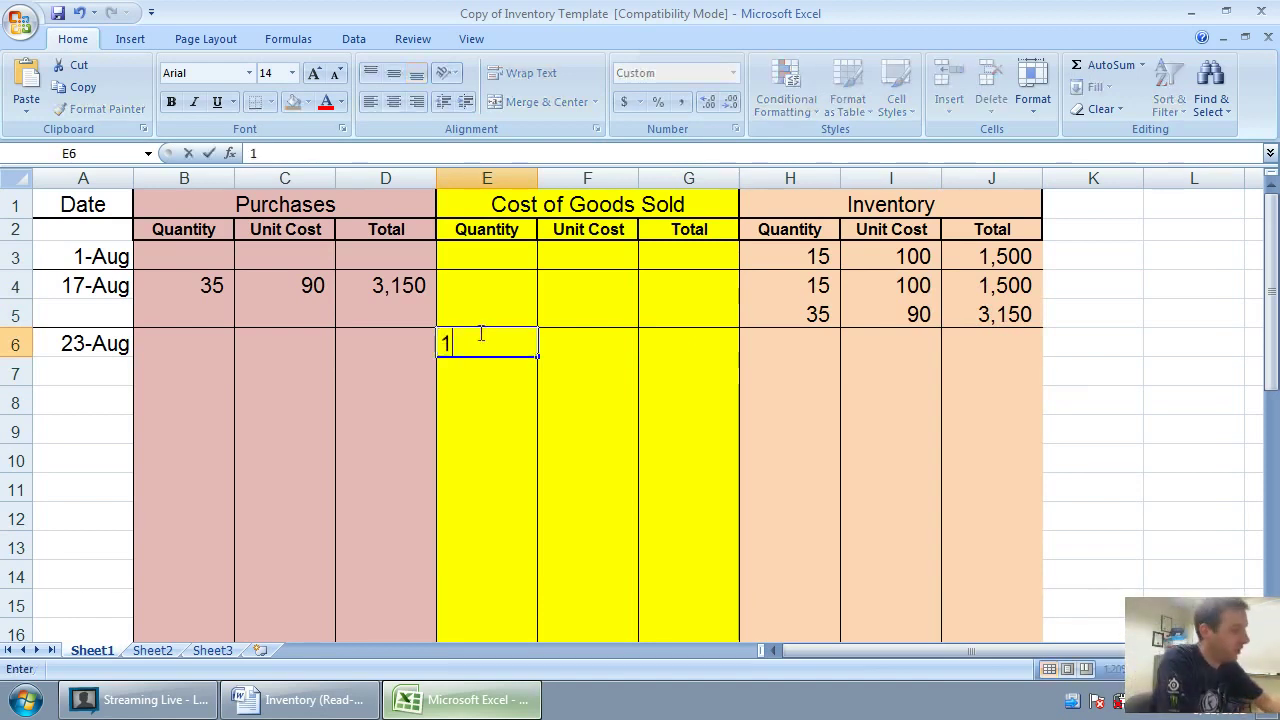
{"action": "key", "text": "Tab"}
{"action": "type", "text": "100"}
{"action": "key", "text": "Tab"}
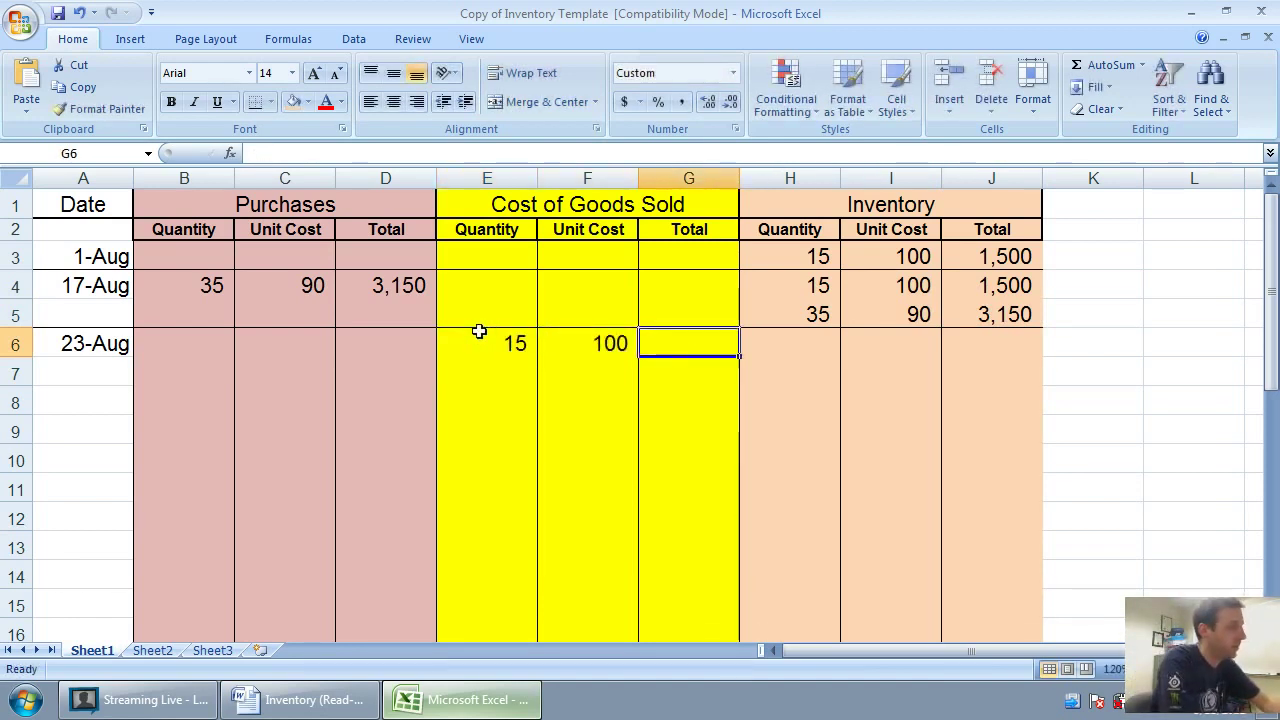
{"action": "type", "text": "1500"}
{"action": "key", "text": "Return"}
- Record the second Cost of Goods Sold layer in row 7: quantity 15, unit cost 90 and total calculated with =E7*F7
{"action": "key", "text": "Left"}
{"action": "key", "text": "Left"}
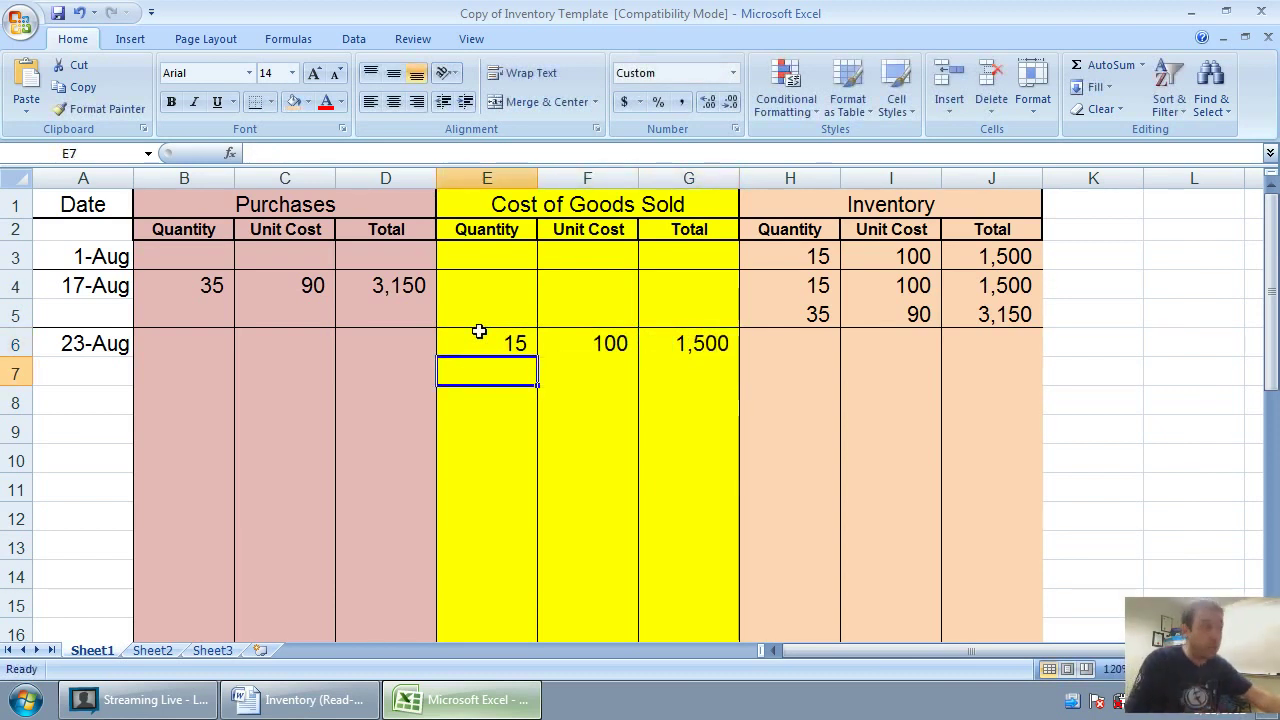
{"action": "type", "text": "15"}
{"action": "key", "text": "Tab"}
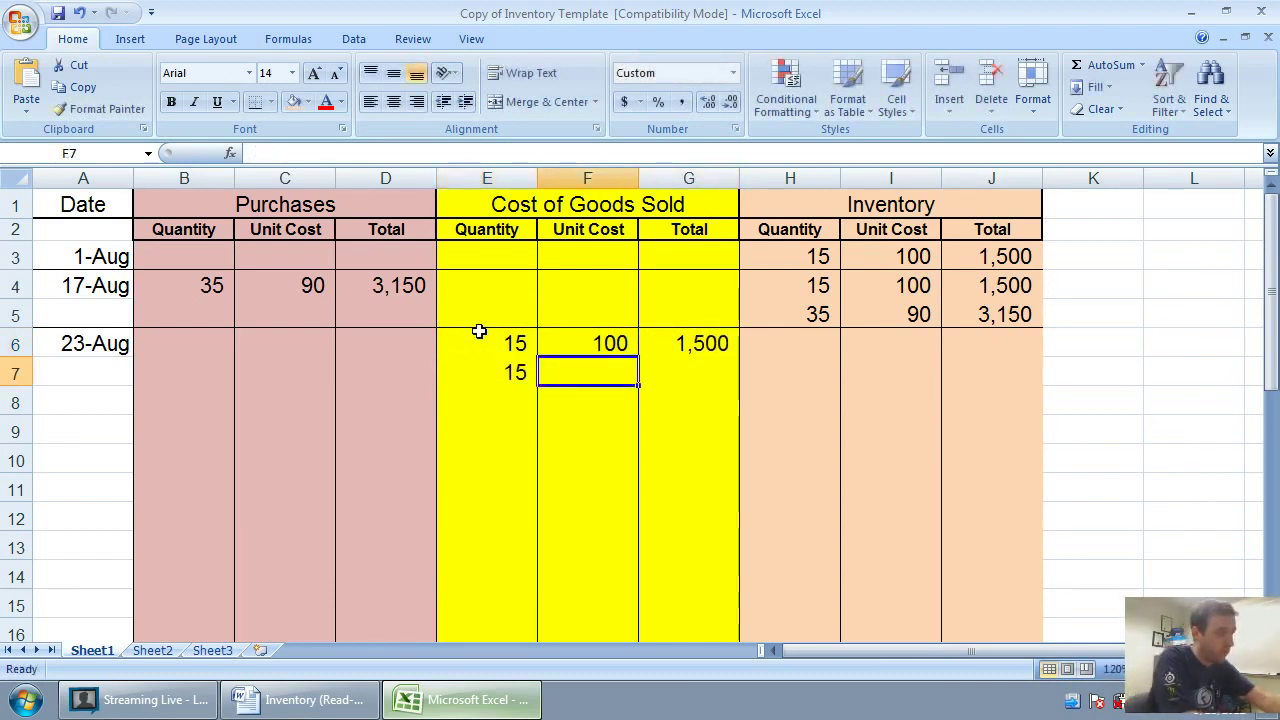
{"action": "type", "text": "90"}
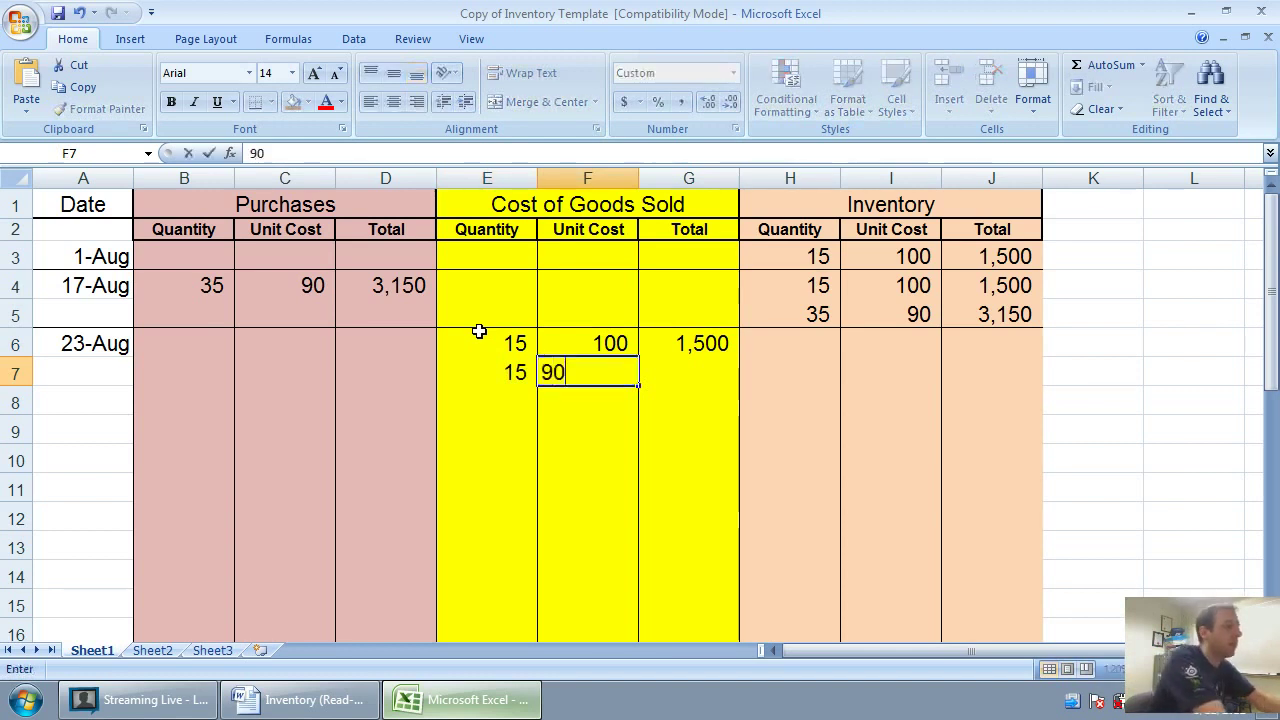
{"action": "key", "text": "Tab"}
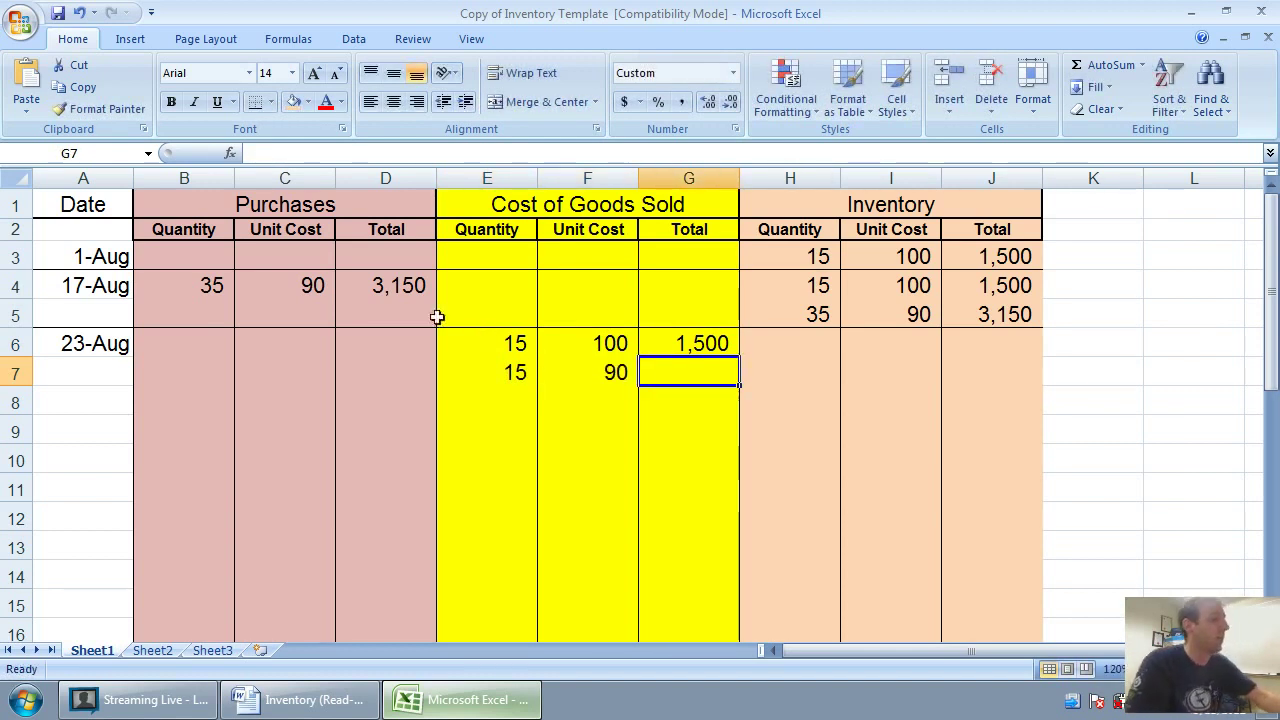
{"action": "type", "text": "="}
{"action": "left_click", "coordinate": [514, 372]}
{"action": "type", "text": "*"}
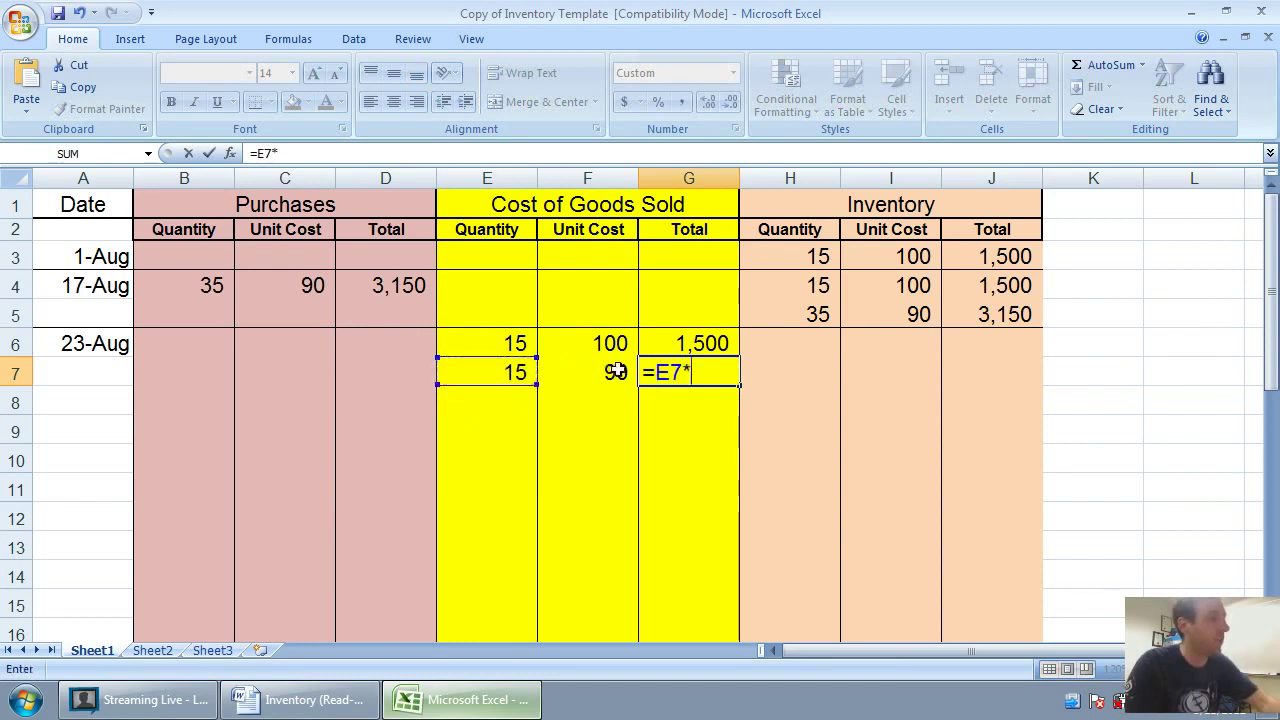
{"action": "left_click", "coordinate": [587, 367]}
{"action": "key", "text": "Return"}
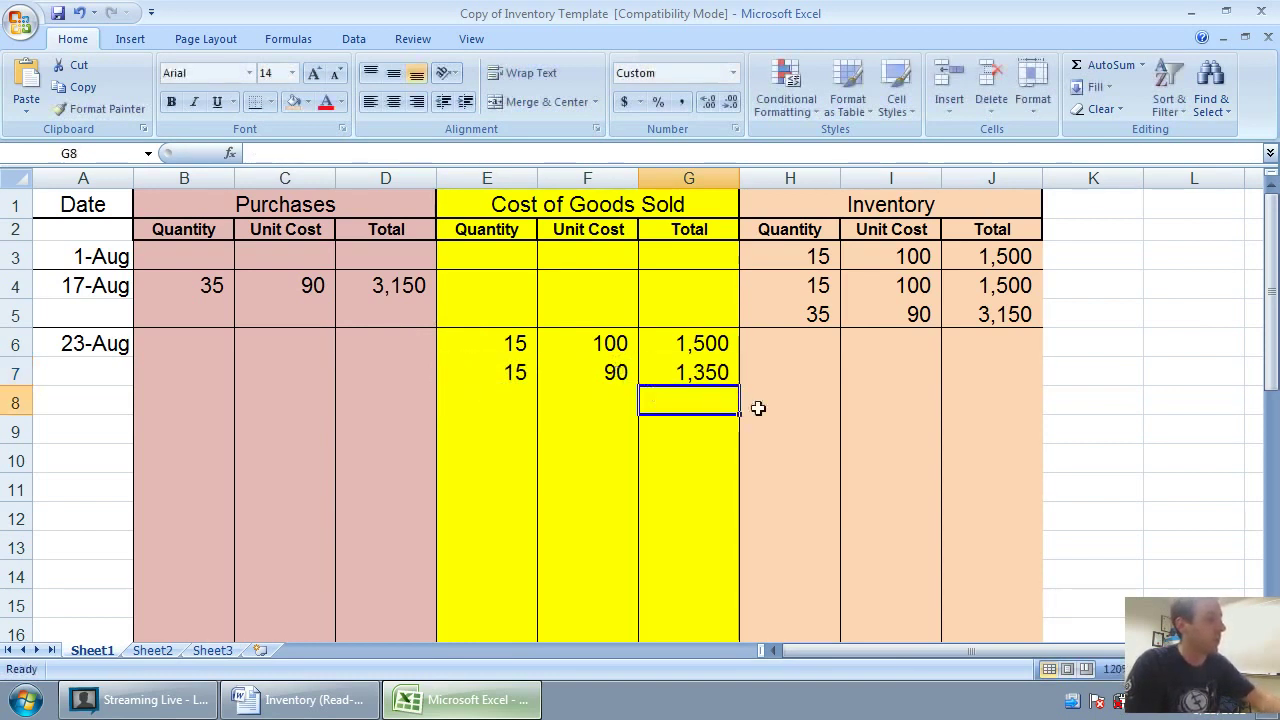
- Compare the Aug 17 inventory layers with the Aug 23 units sold to work out the remaining inventory
{"action": "left_click", "coordinate": [814, 346]}
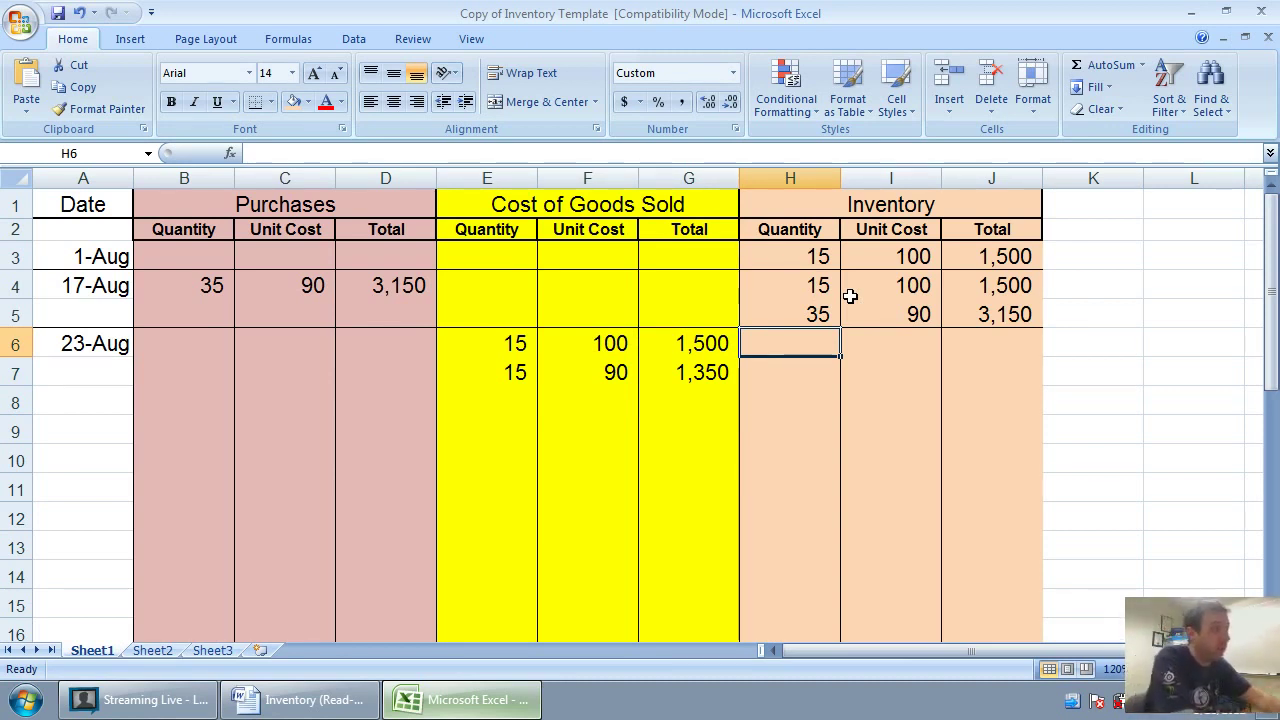
{"action": "key", "text": "Down"}
{"action": "key", "text": "Left"}
{"action": "key", "text": "Right"}
{"action": "key", "text": "Up"}
{"action": "key", "text": "Up"}
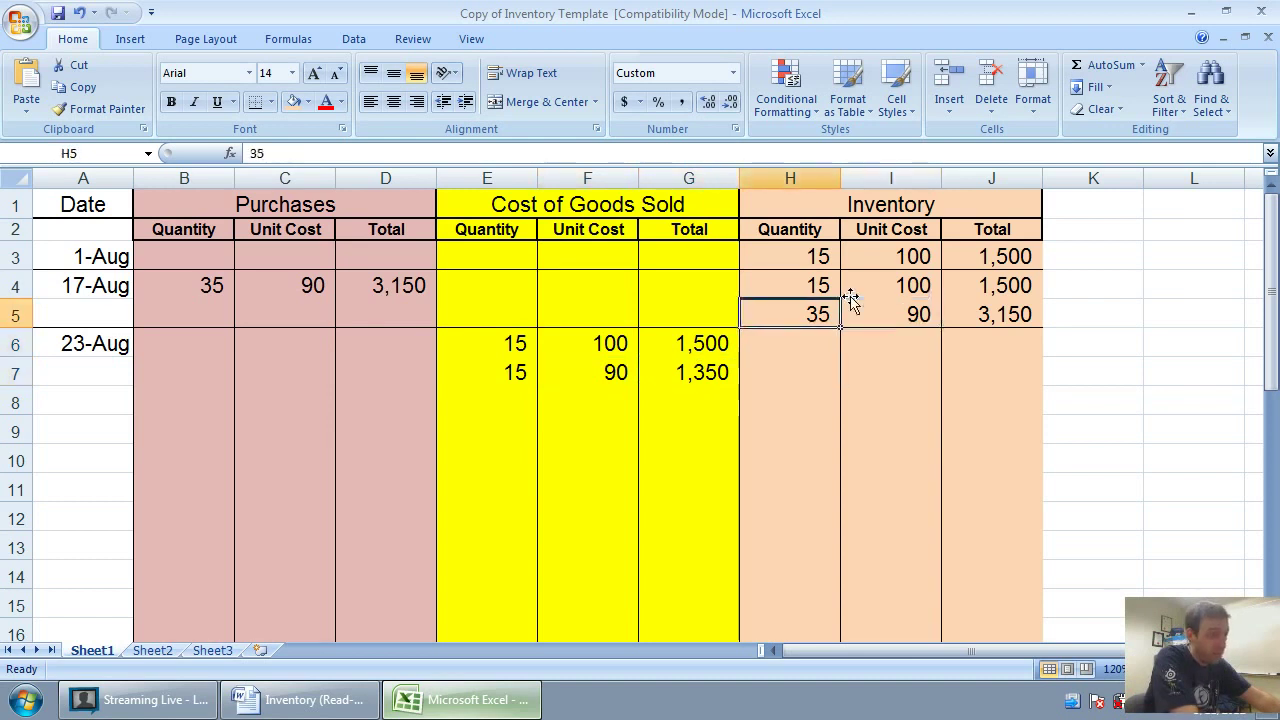
{"action": "key", "text": "Down"}
{"action": "key", "text": "Down"}
{"action": "key", "text": "Left"}
{"action": "key", "text": "Left"}
{"action": "key", "text": "Left"}
{"action": "key", "text": "Right"}
{"action": "key", "text": "Right"}
{"action": "key", "text": "Right"}
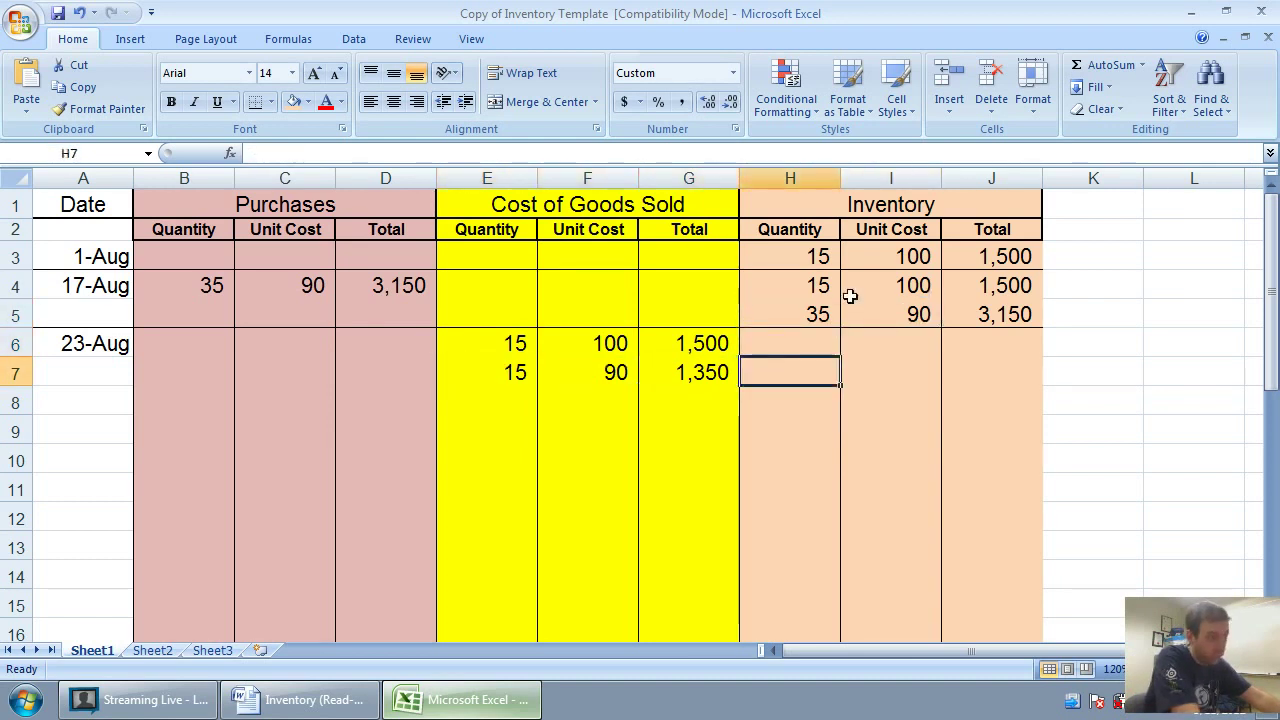
- Enter the remaining Aug 23 Inventory in row 6: quantity 20, unit cost 90 and total 1800
{"action": "key", "text": "Up"}
{"action": "type", "text": "20"}
{"action": "key", "text": "Right"}
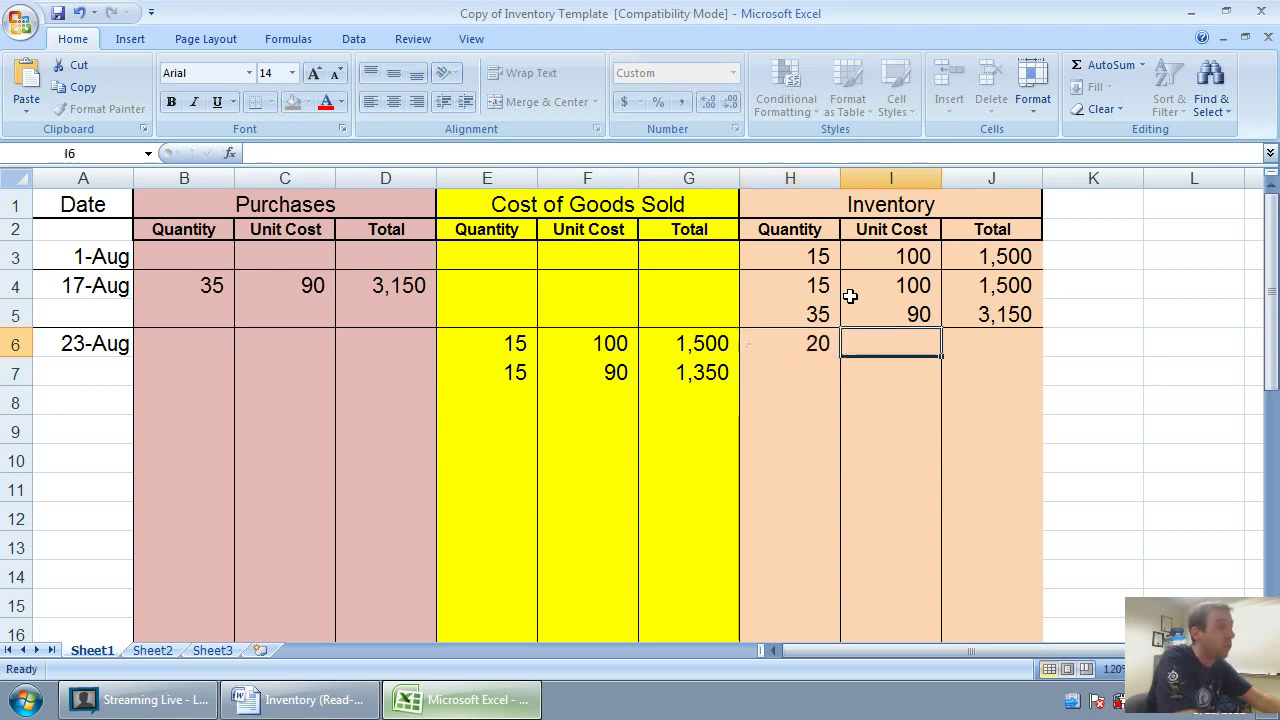
{"action": "type", "text": "90"}
{"action": "key", "text": "Right"}
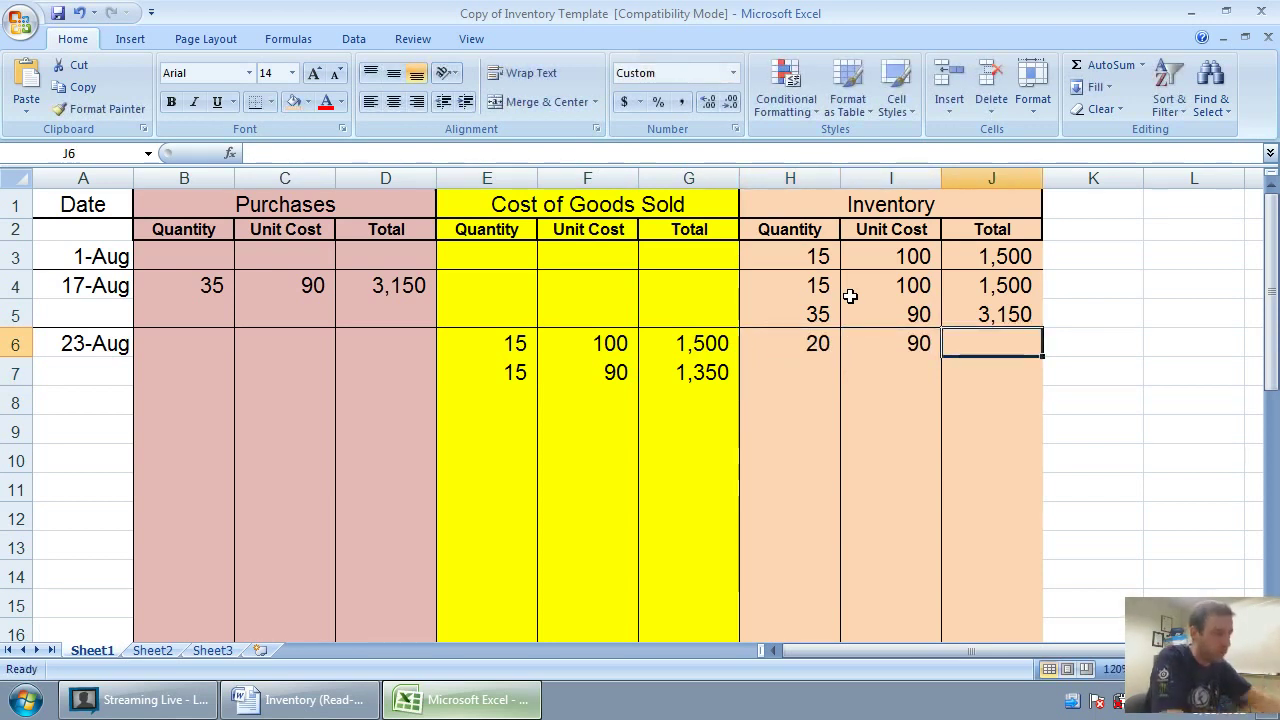
{"action": "type", "text": "1800"}
{"action": "key", "text": "Return"}
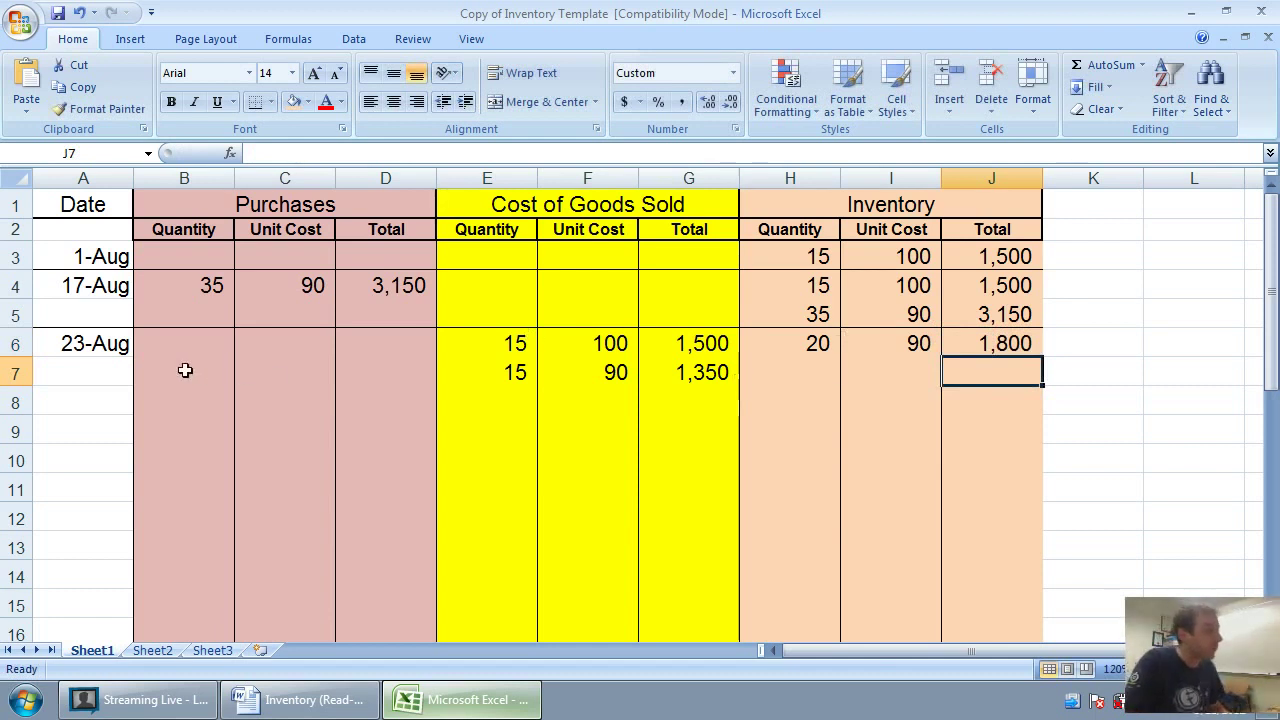
- Add a bottom border across A7 to J7 to close off the Aug 23 rows
{"action": "left_click_drag", "start_coordinate": [76, 366], "coordinate": [950, 370]}
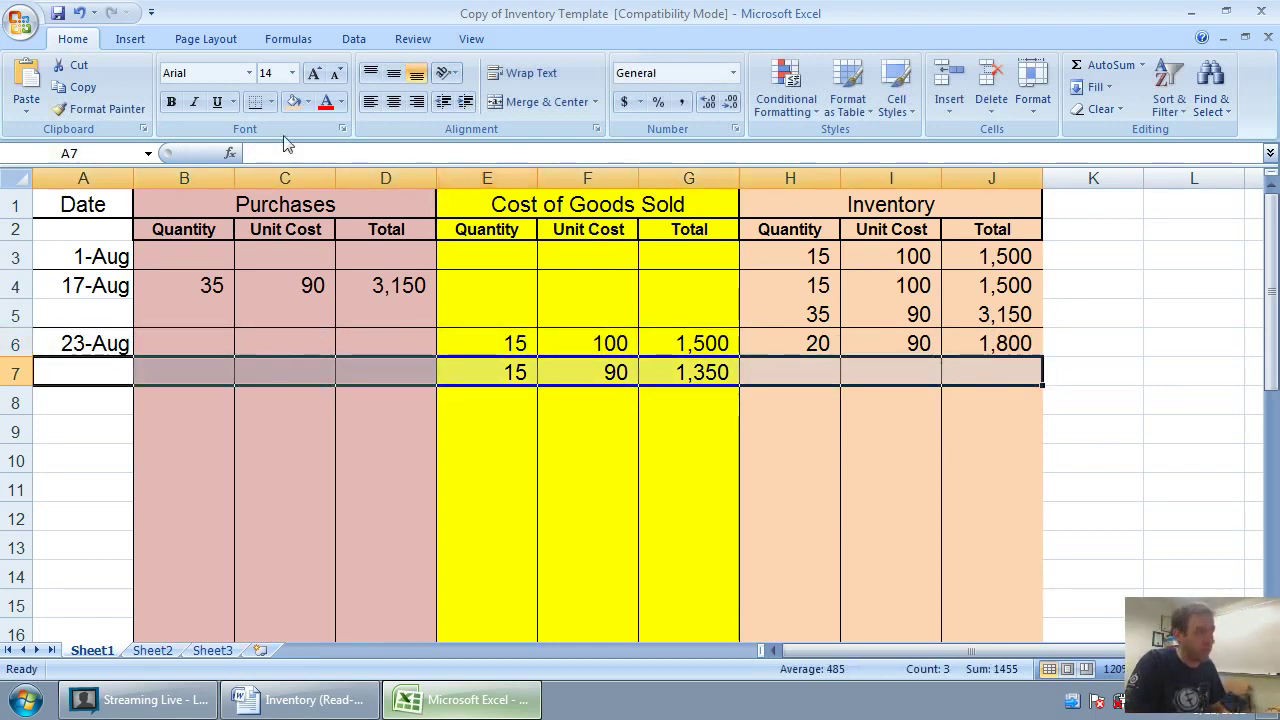
{"action": "left_click", "coordinate": [260, 105]}
{"action": "left_click", "coordinate": [789, 429]}
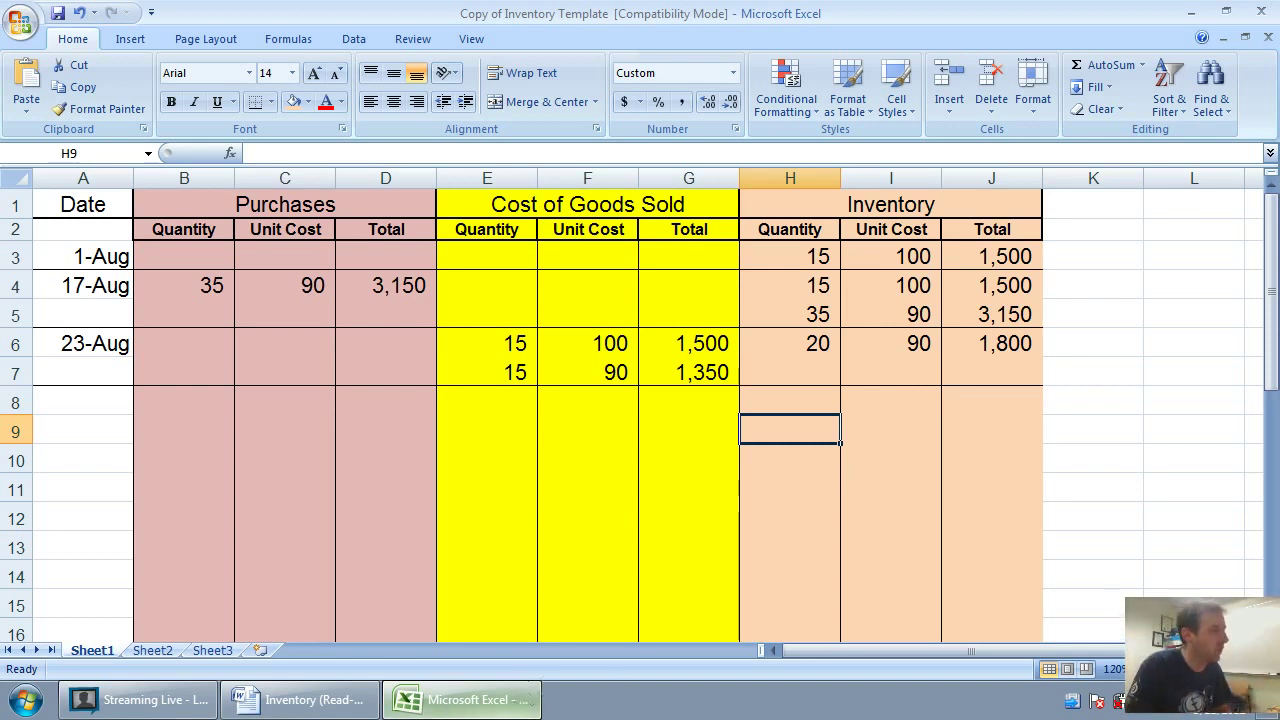
- Check the next transaction in the Word inventory records and enter August 25 as the date in A8 of the Excel sheet
{"action": "left_click", "coordinate": [300, 699]}
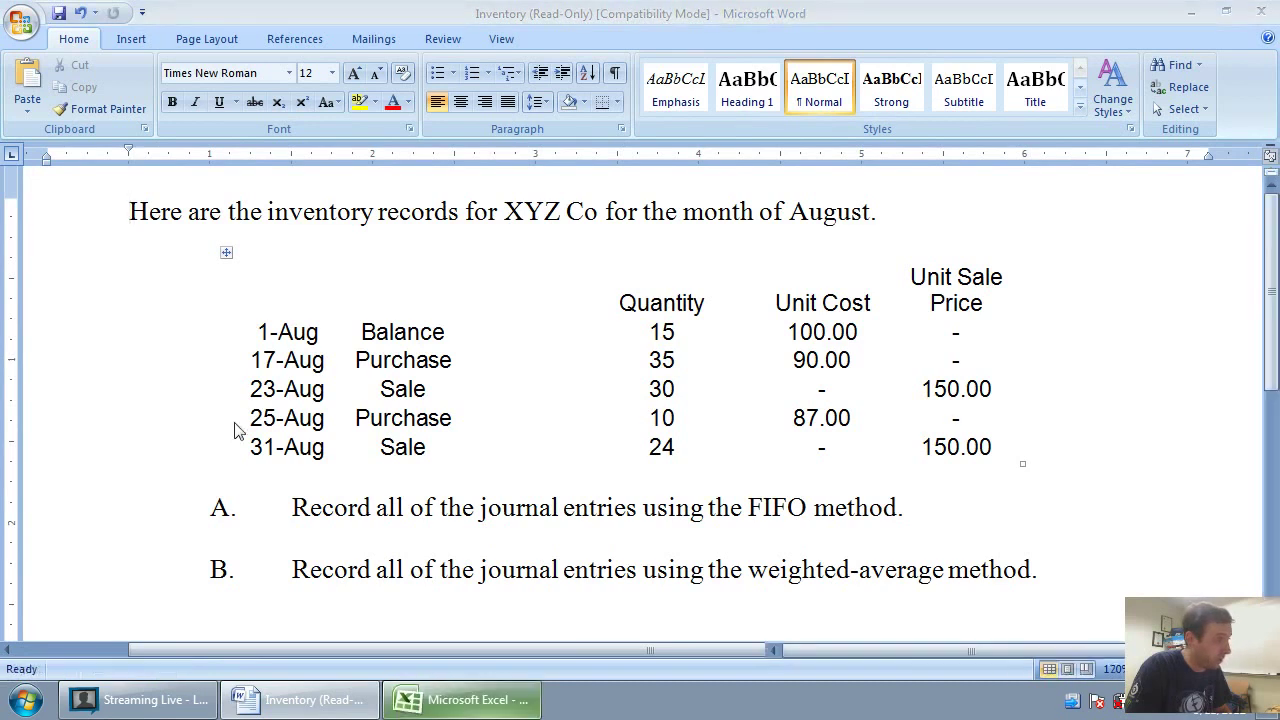
{"action": "key", "text": "alt+Tab"}
{"action": "type", "text": "A"}
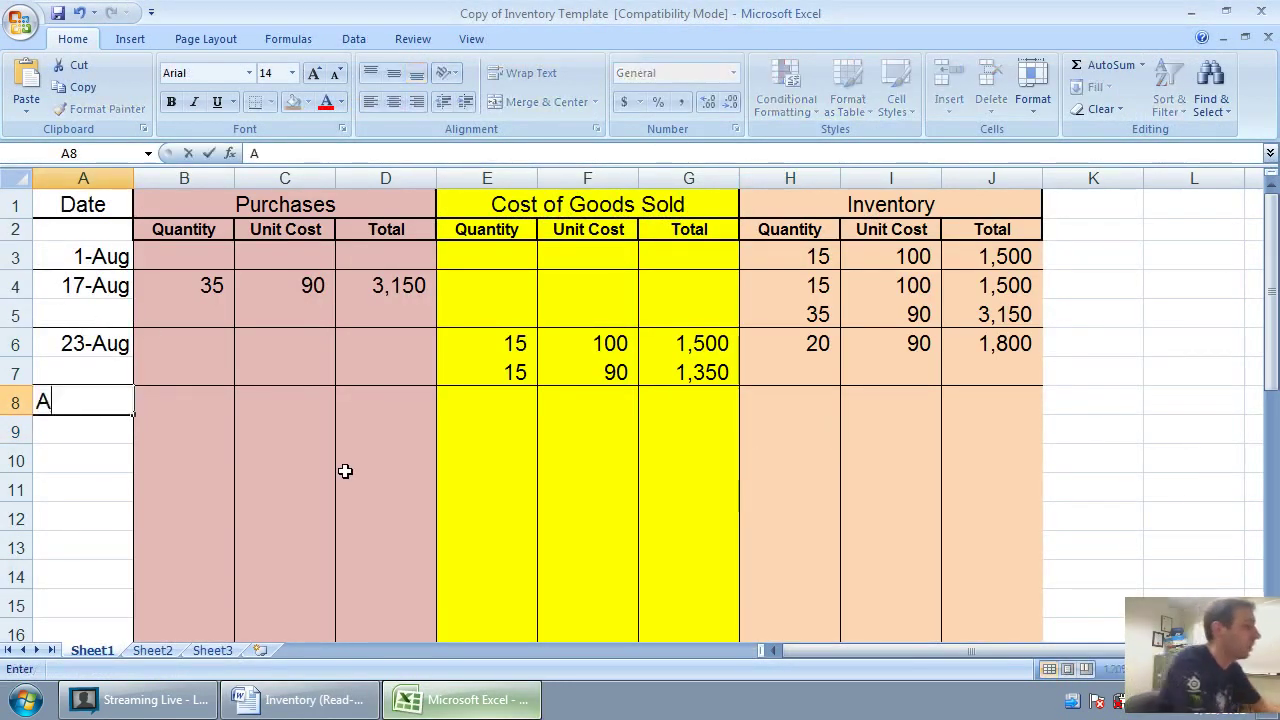
{"action": "type", "text": "ugust"}
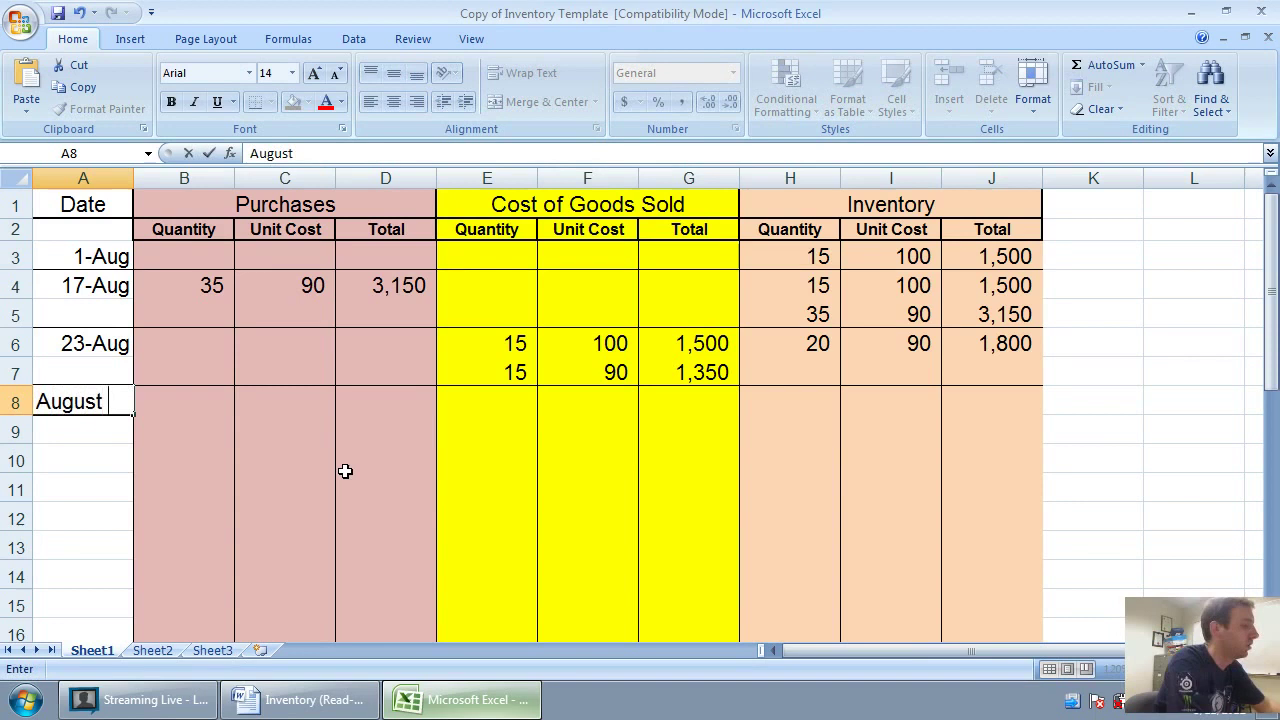
{"action": "type", "text": " 25"}
{"action": "key", "text": "Tab"}
- Record the Aug 25 purchase from the Word records in row 8 of Purchases: quantity 10, unit cost 87 and total 870
{"action": "key", "text": "Tab"}
{"action": "key", "text": "Right"}
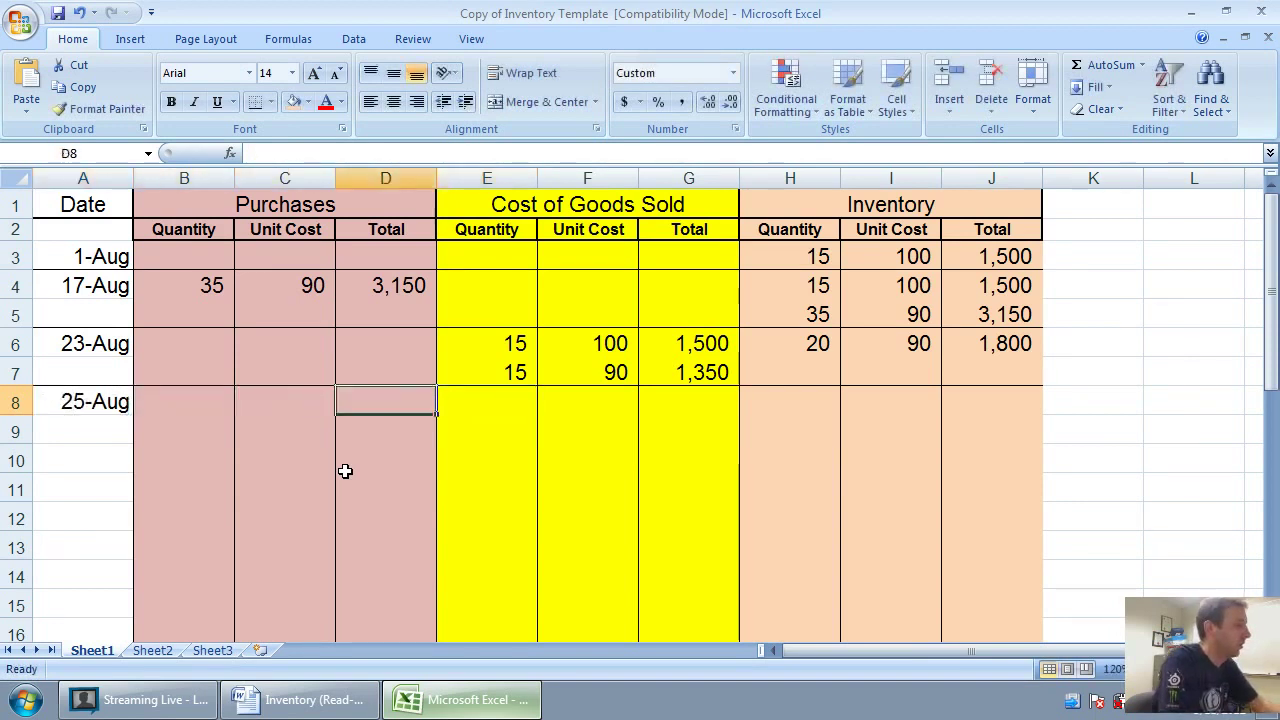
{"action": "key", "text": "Left"}
{"action": "key", "text": "Left"}
{"action": "left_click", "coordinate": [333, 703]}
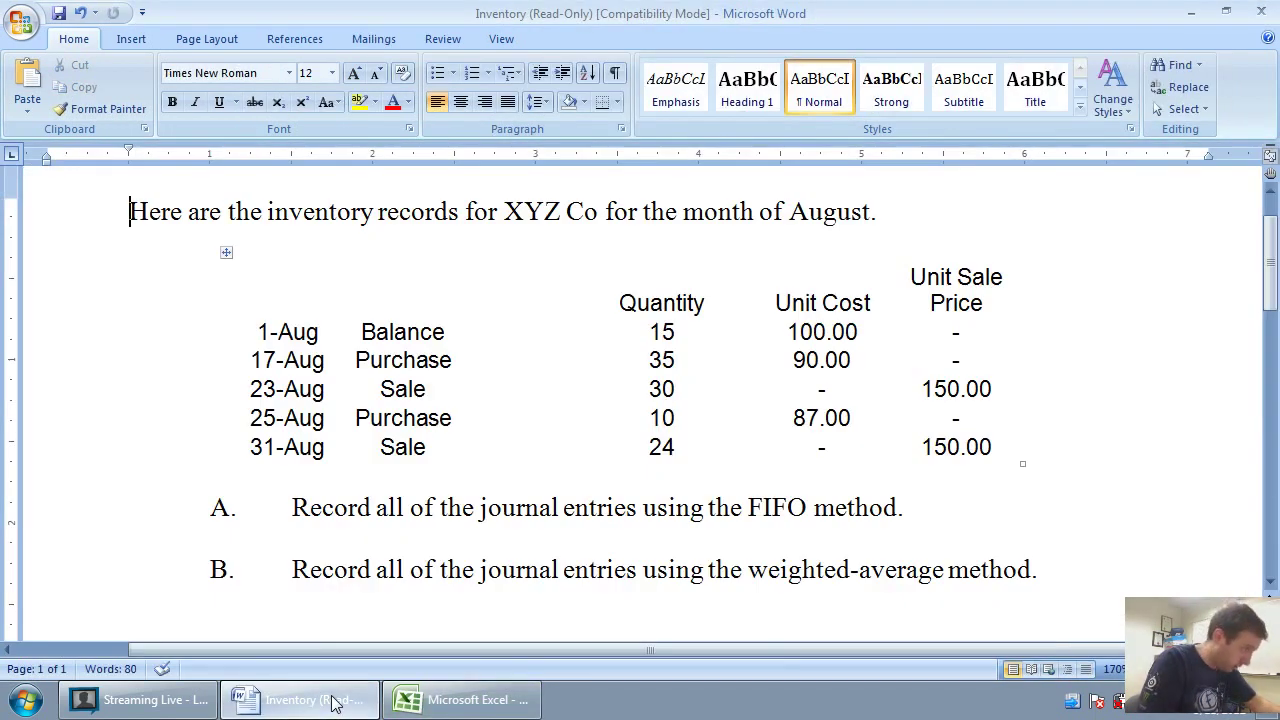
{"action": "left_click", "coordinate": [333, 703]}
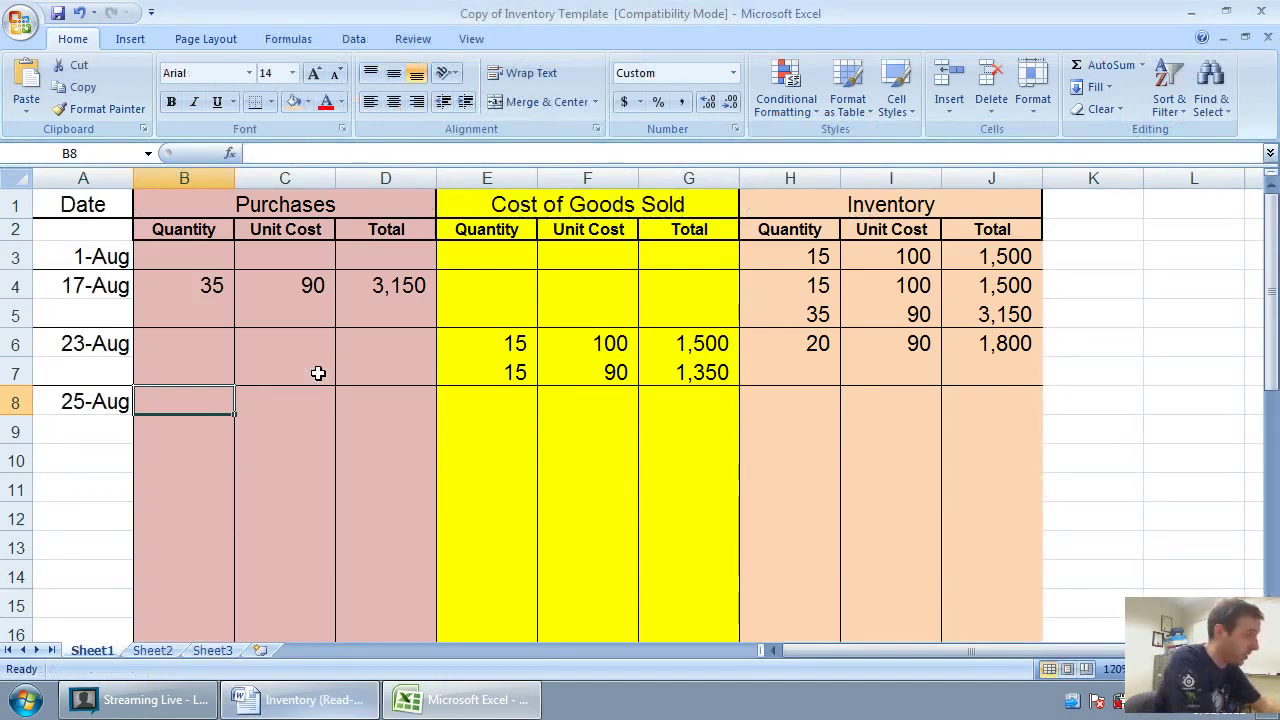
{"action": "type", "text": "10"}
{"action": "key", "text": "Tab"}
{"action": "type", "text": "87"}
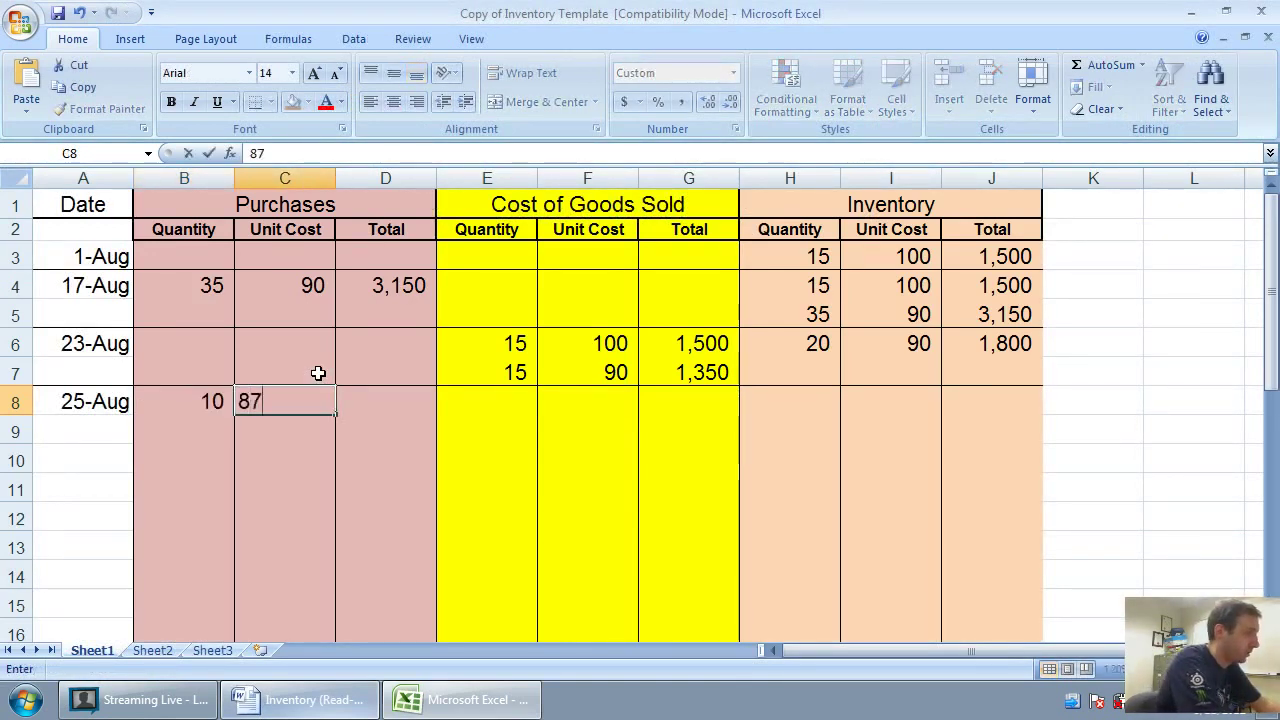
{"action": "key", "text": "Tab"}
{"action": "type", "text": "87"}
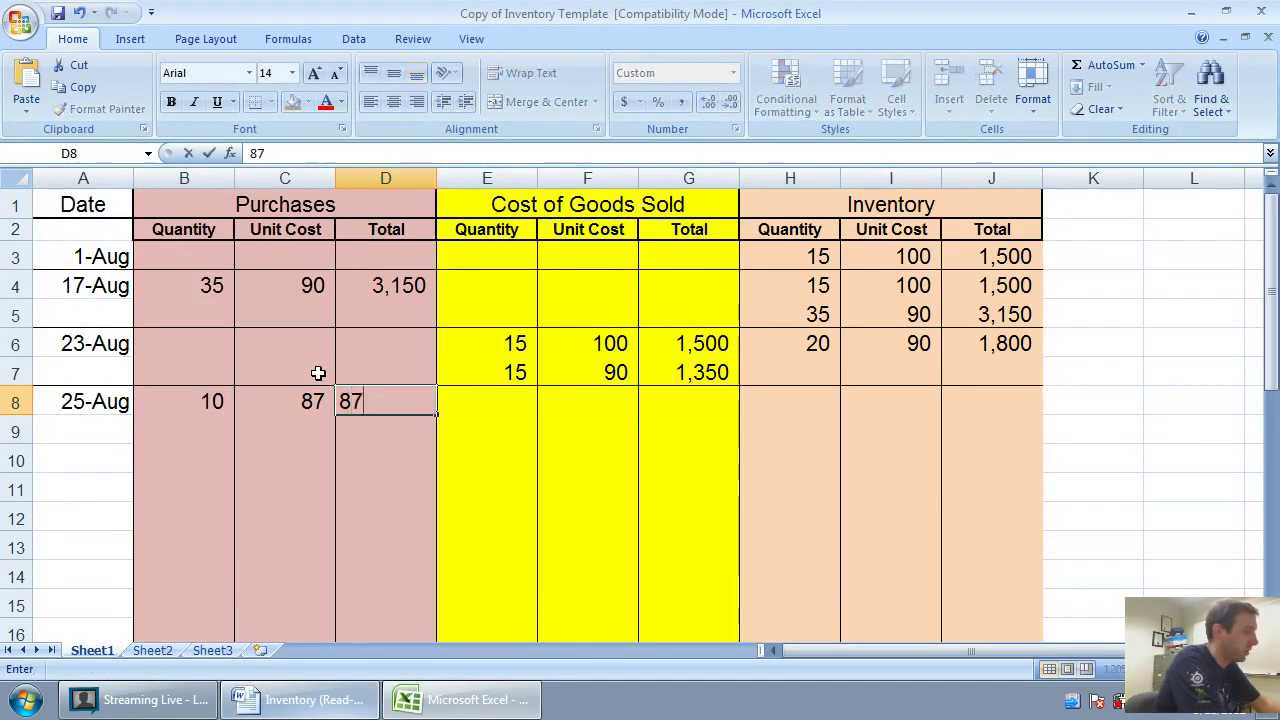
{"action": "type", "text": "0"}
{"action": "key", "text": "Tab"}
- Carry the existing layer into the Aug 25 Inventory in row 8: quantity 20, unit cost 90 and total 1800
{"action": "key", "text": "Tab"}
{"action": "key", "text": "Tab"}
{"action": "key", "text": "Tab"}
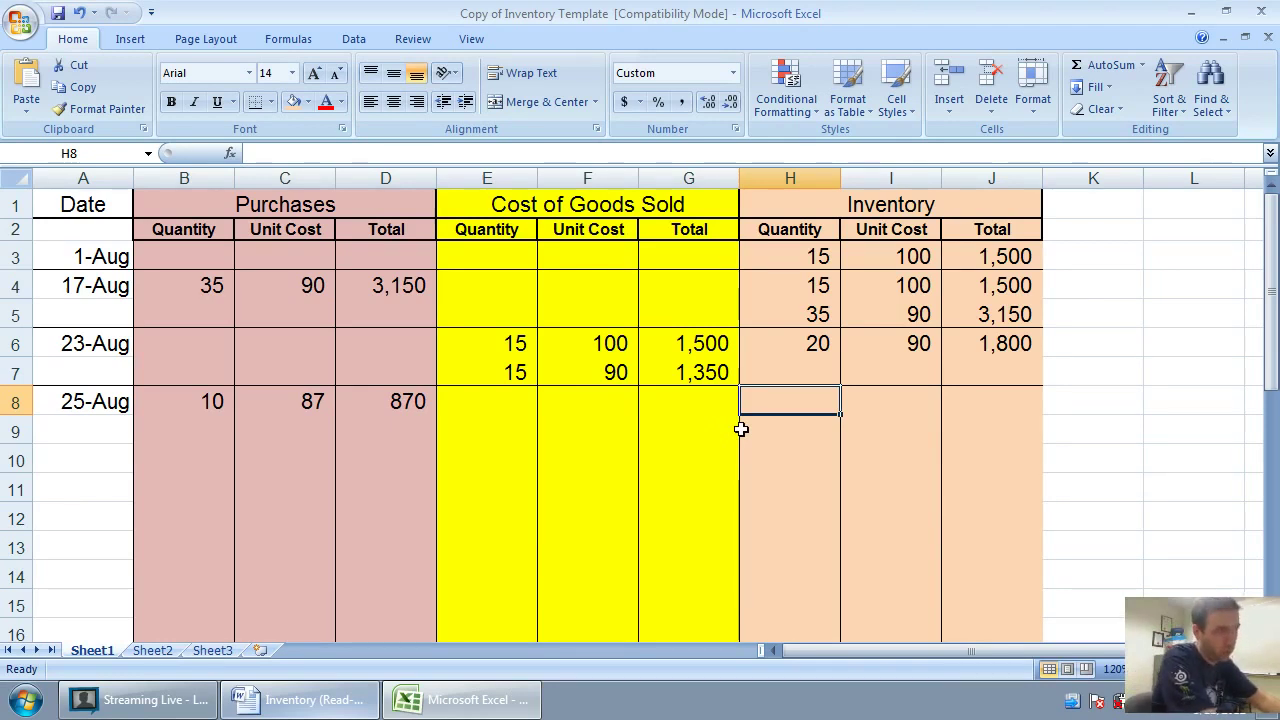
{"action": "type", "text": "20"}
{"action": "key", "text": "Tab"}
{"action": "type", "text": "90"}
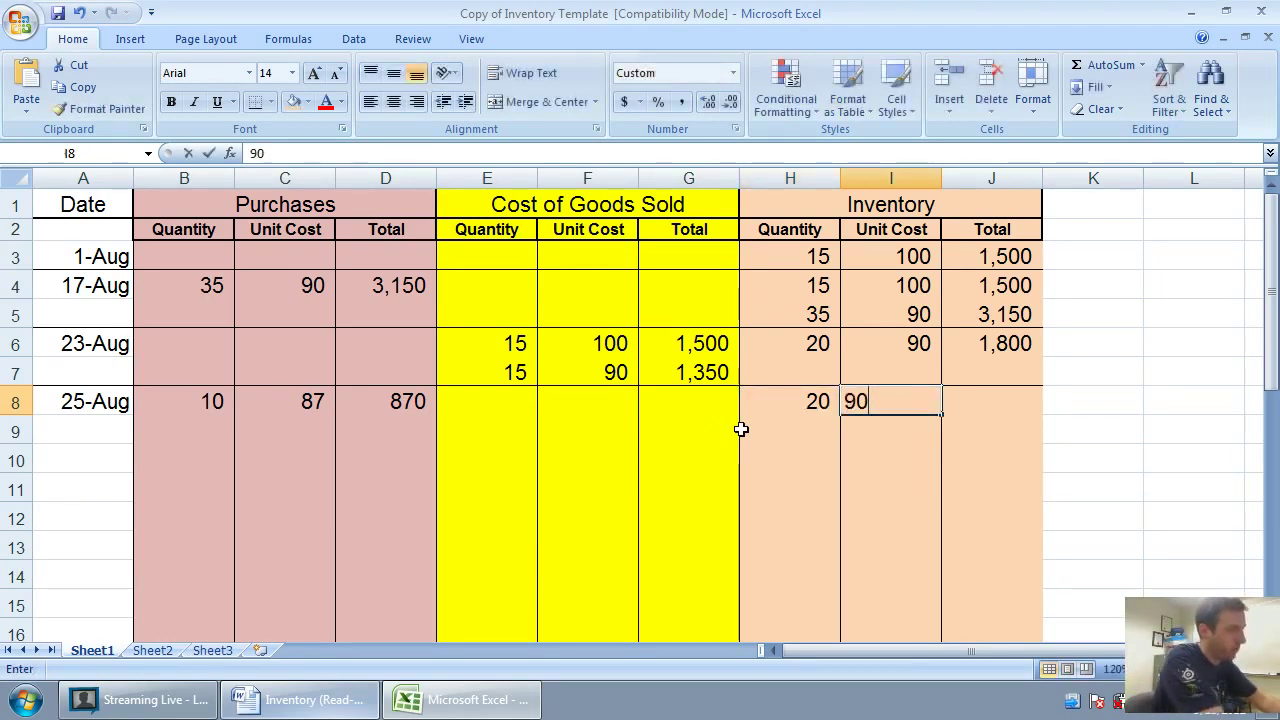
{"action": "key", "text": "Tab"}
{"action": "type", "text": "180"}
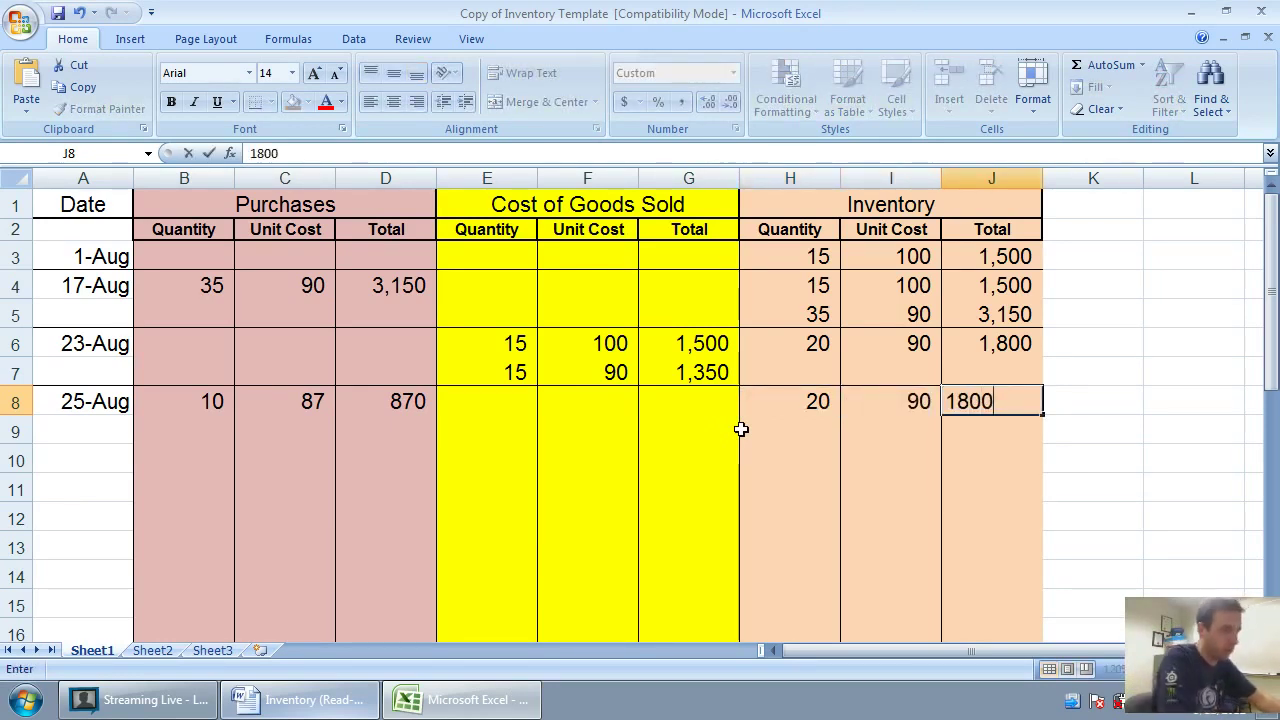
{"action": "key", "text": "Return"}
- Add the newly purchased layer to Inventory in row 9: quantity 10, unit cost 87 and total 870
{"action": "type", "text": "10"}
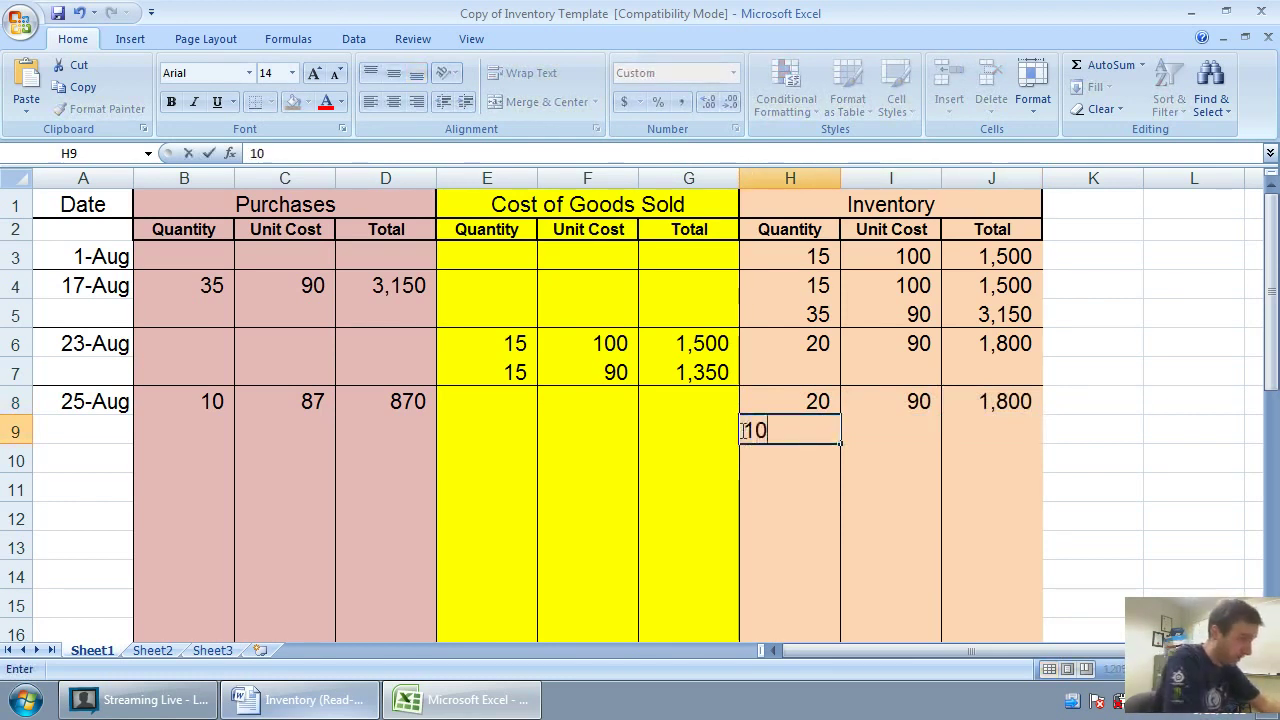
{"action": "key", "text": "Tab"}
{"action": "type", "text": "87"}
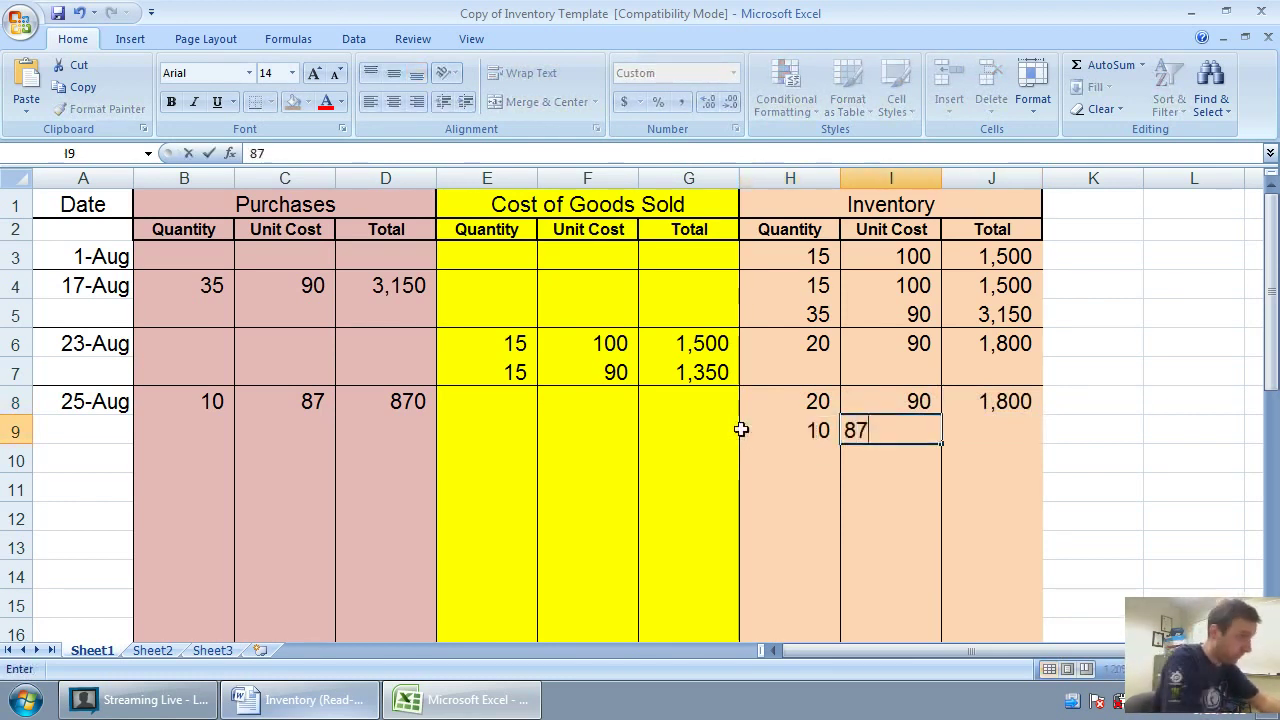
{"action": "key", "text": "Tab"}
{"action": "type", "text": "870"}
{"action": "key", "text": "Down"}
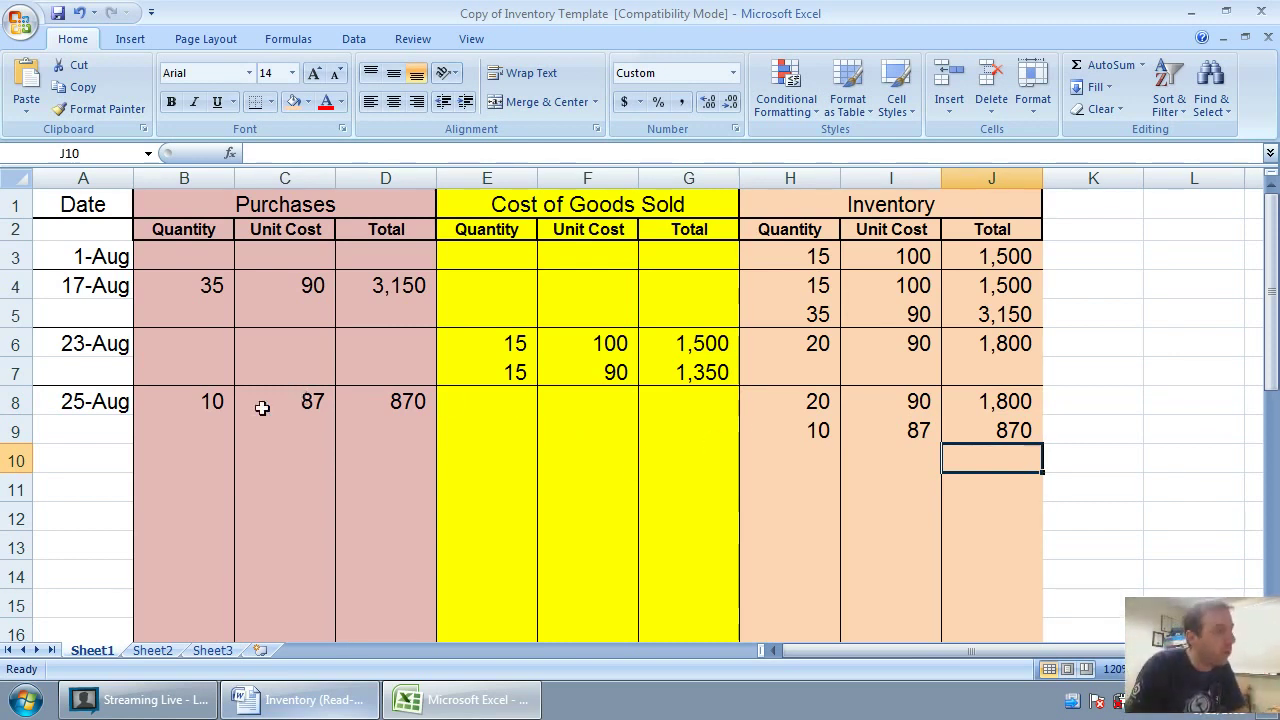
- Add a bottom border across A9 to J9 to close off the Aug 25 rows
{"action": "left_click_drag", "start_coordinate": [54, 430], "coordinate": [962, 428]}
{"action": "left_click", "coordinate": [256, 101]}
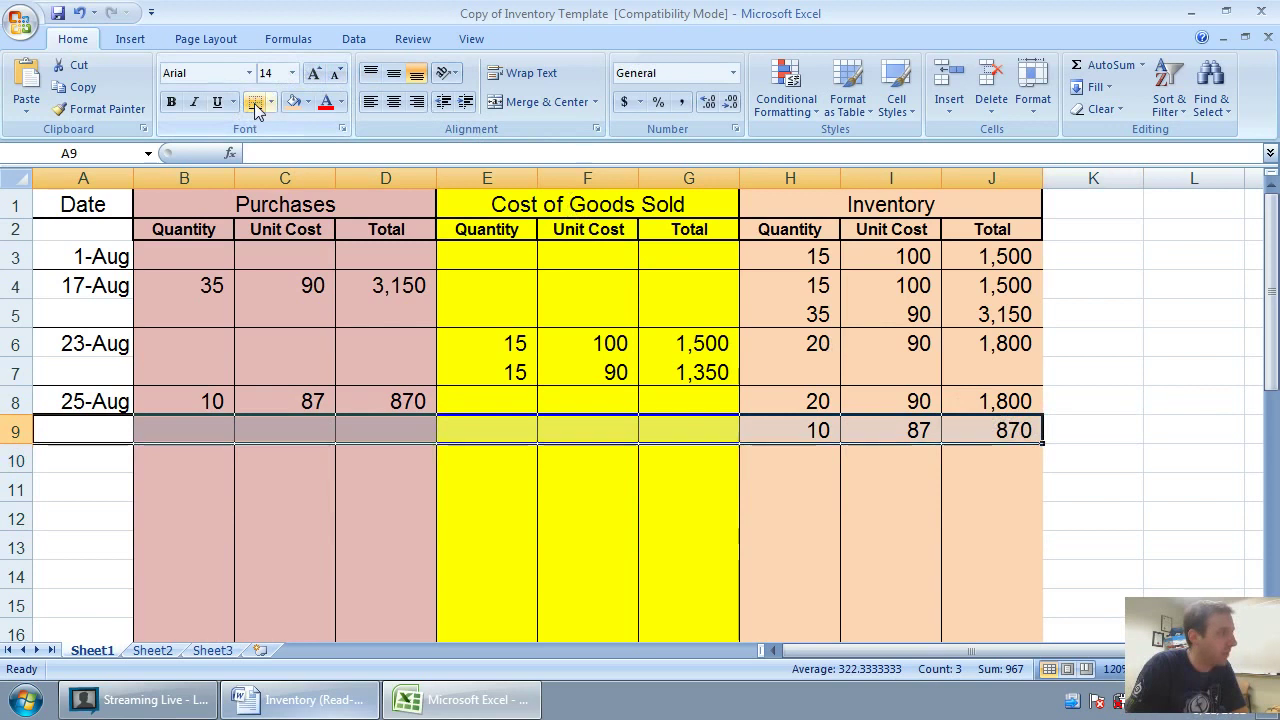
{"action": "left_click", "coordinate": [385, 458]}
- Check the last transaction in the Word inventory records and enter August 31 as the date in A10 of the Excel sheet
{"action": "left_click", "coordinate": [100, 460]}
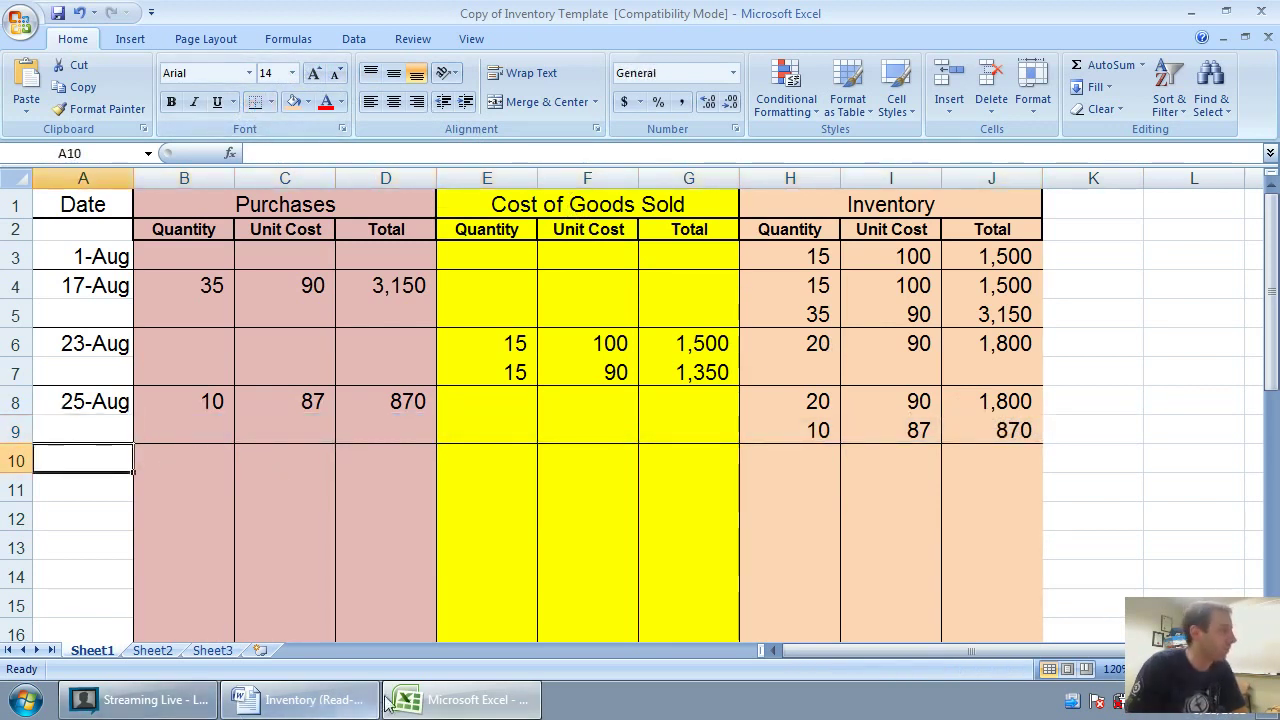
{"action": "left_click", "coordinate": [460, 699]}
{"action": "left_click", "coordinate": [460, 699]}
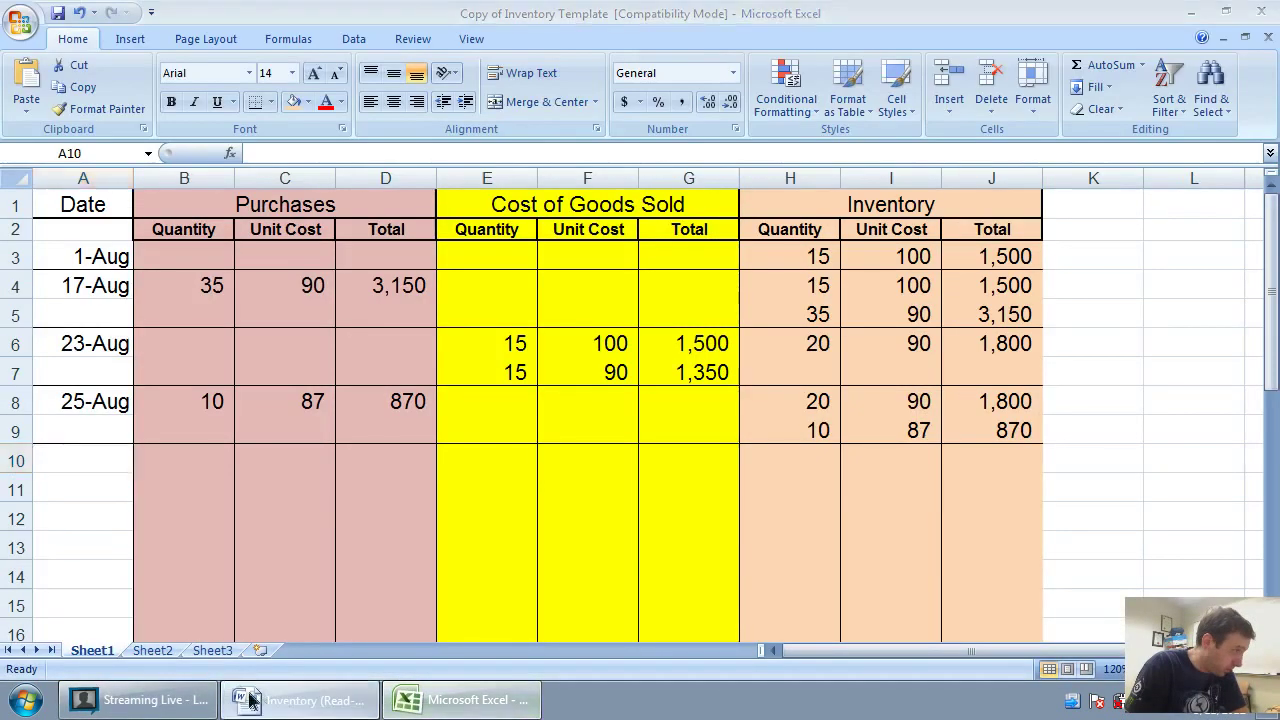
{"action": "left_click", "coordinate": [276, 701]}
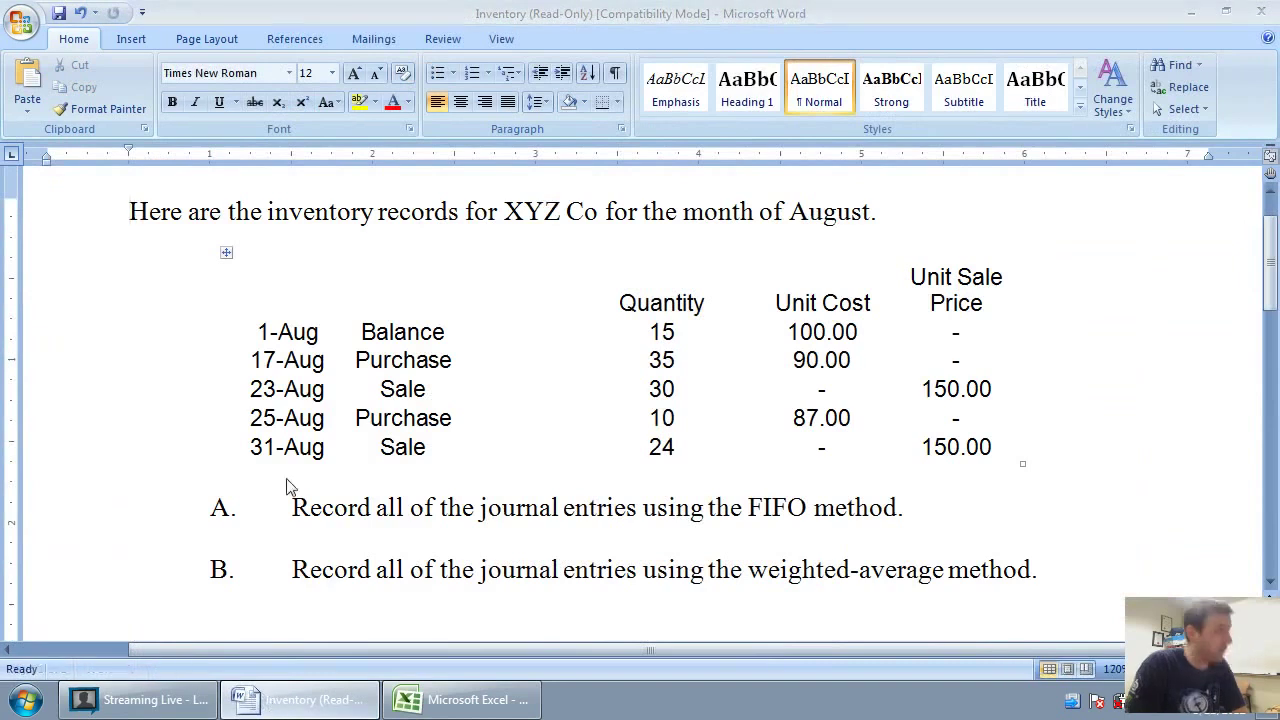
{"action": "key", "text": "alt+Tab"}
{"action": "type", "text": "Augu"}
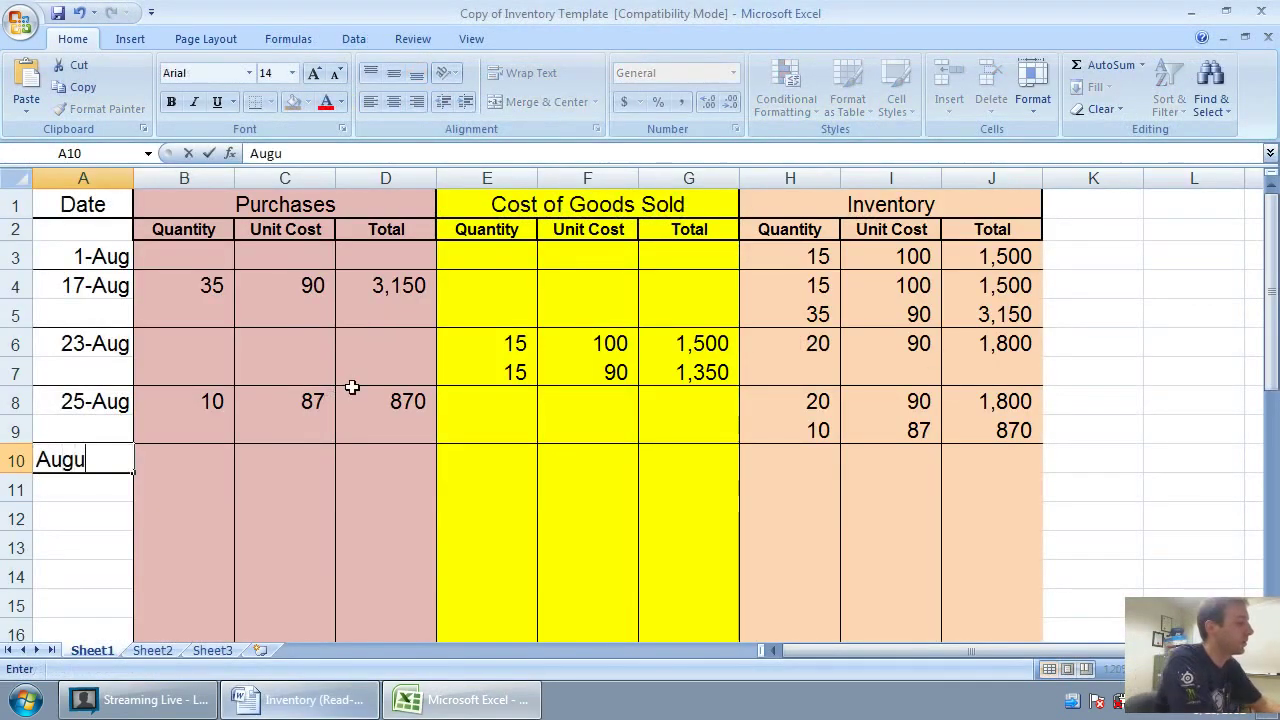
{"action": "type", "text": "st 31"}
{"action": "key", "text": "Tab"}
- Review the Aug 31 sale and the Unit Sale Price column in the Word inventory records, and return to the Excel sheet
{"action": "key", "text": "Tab"}
{"action": "key", "text": "Tab"}
{"action": "key", "text": "Tab"}
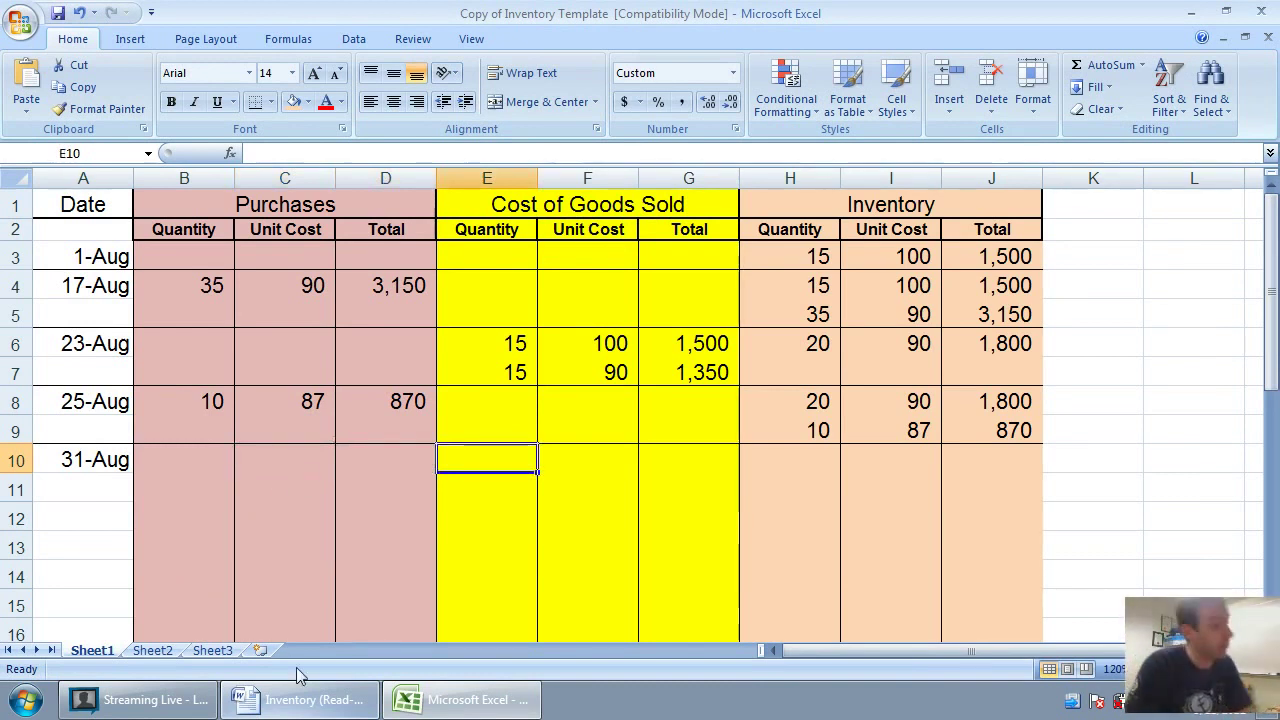
{"action": "left_click", "coordinate": [300, 699]}
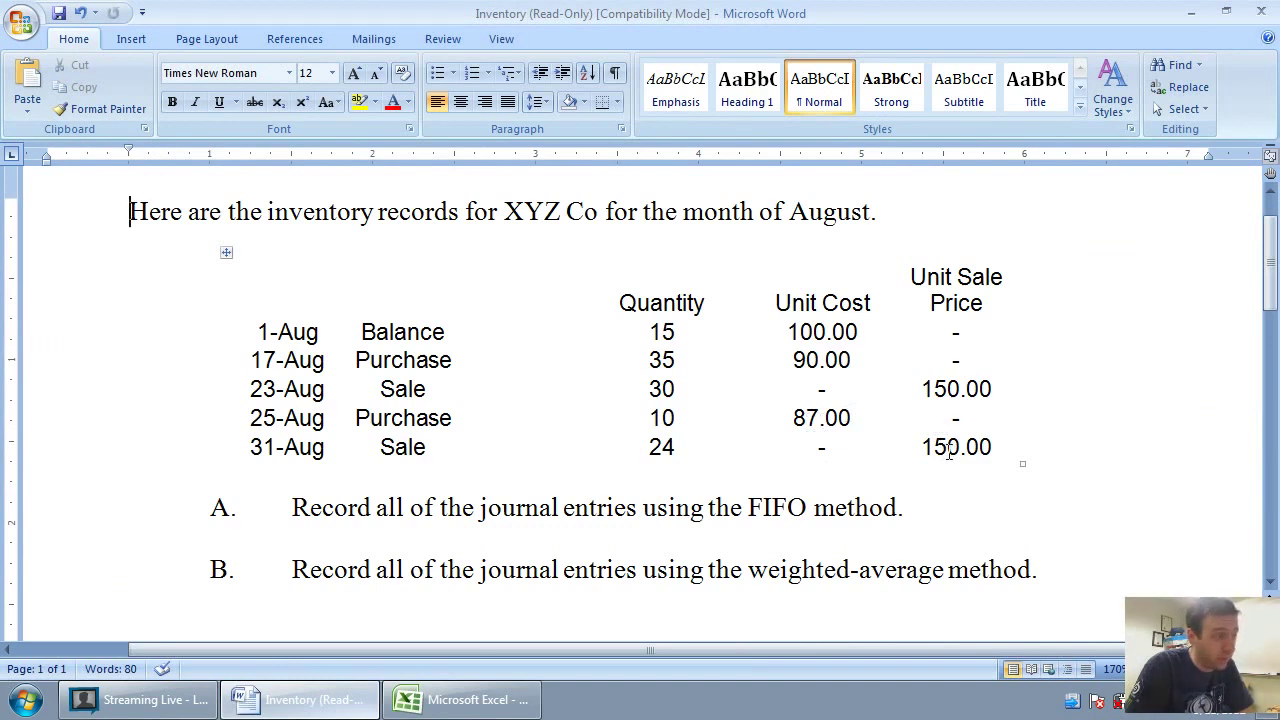
{"action": "left_click_drag", "start_coordinate": [925, 308], "coordinate": [966, 447]}
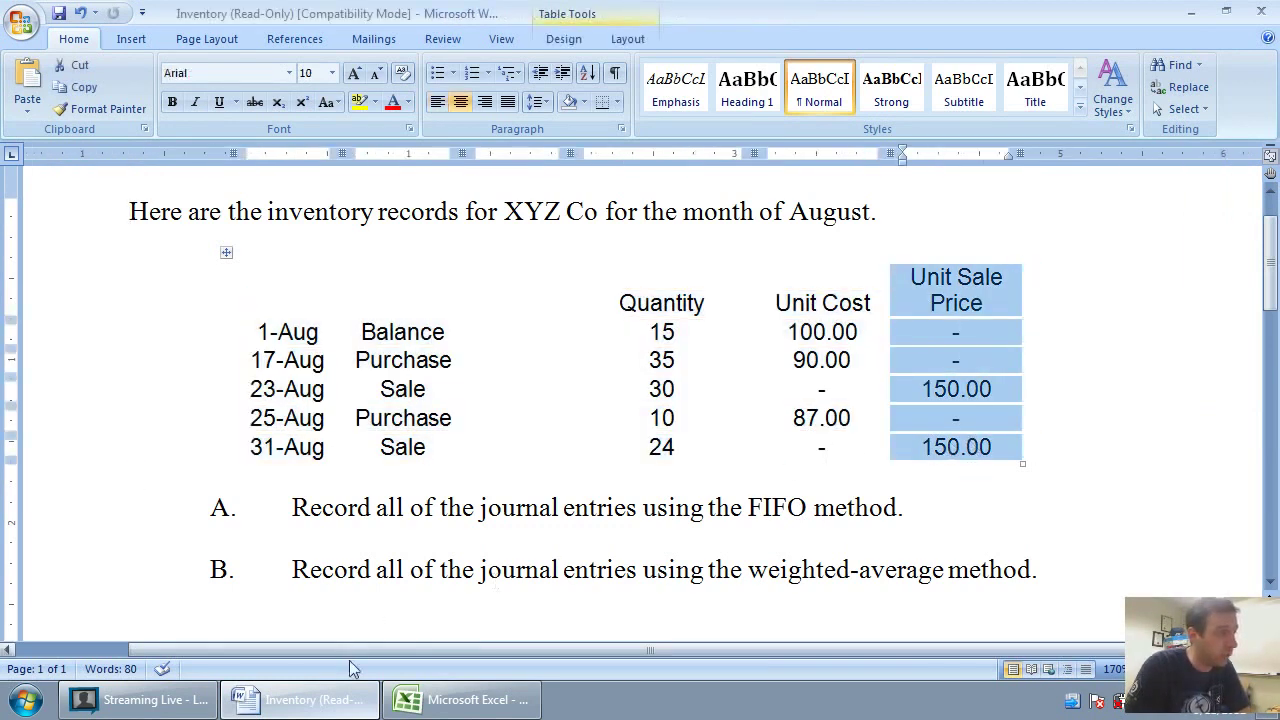
{"action": "left_click", "coordinate": [414, 698]}
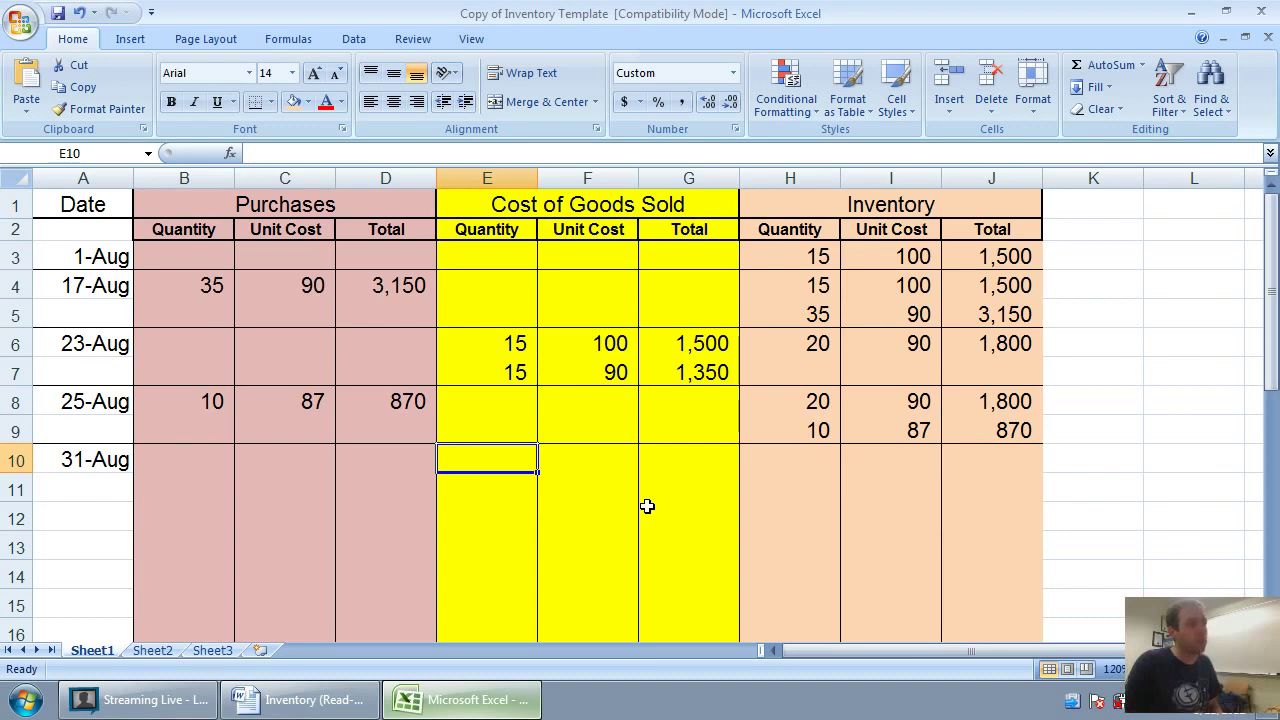
- Examine the Aug 25 inventory layers to see which units are sold first under FIFO
{"action": "key", "text": "Right"}
{"action": "key", "text": "Right"}
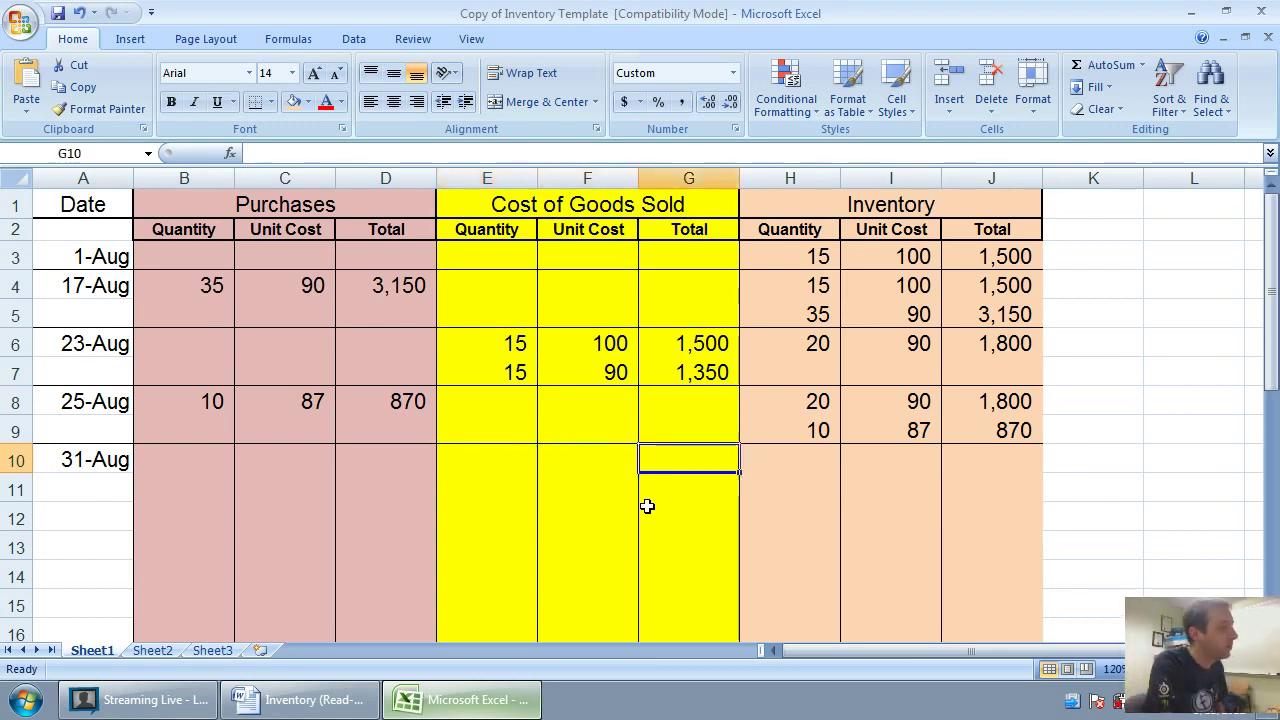
{"action": "key", "text": "Right"}
{"action": "key", "text": "Up"}
{"action": "key", "text": "Up"}
{"action": "key", "text": "Right"}
{"action": "key", "text": "Right"}
{"action": "key", "text": "Left"}
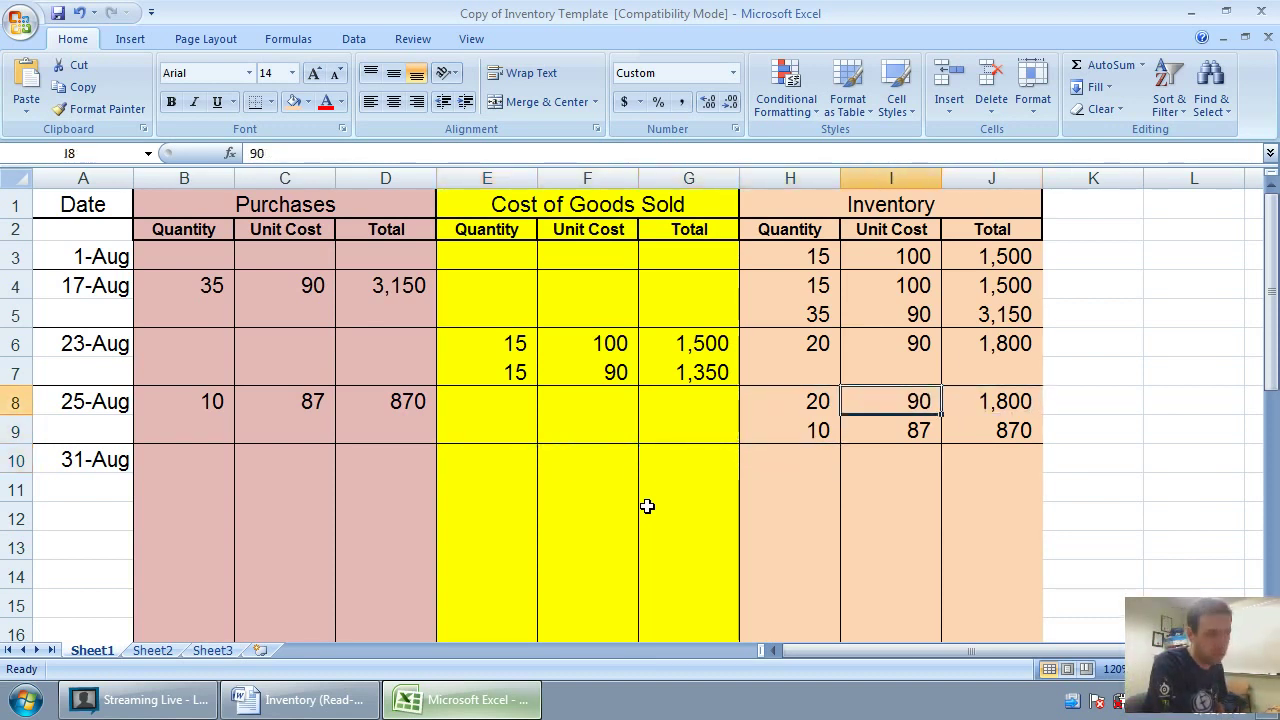
- Record the first Aug 31 Cost of Goods Sold layer in row 10: quantity 20, unit cost 90 and total 1800
{"action": "key", "text": "Left"}
{"action": "key", "text": "Left"}
{"action": "key", "text": "Down"}
{"action": "key", "text": "Down"}
{"action": "key", "text": "Left"}
{"action": "key", "text": "Left"}
{"action": "type", "text": "20"}
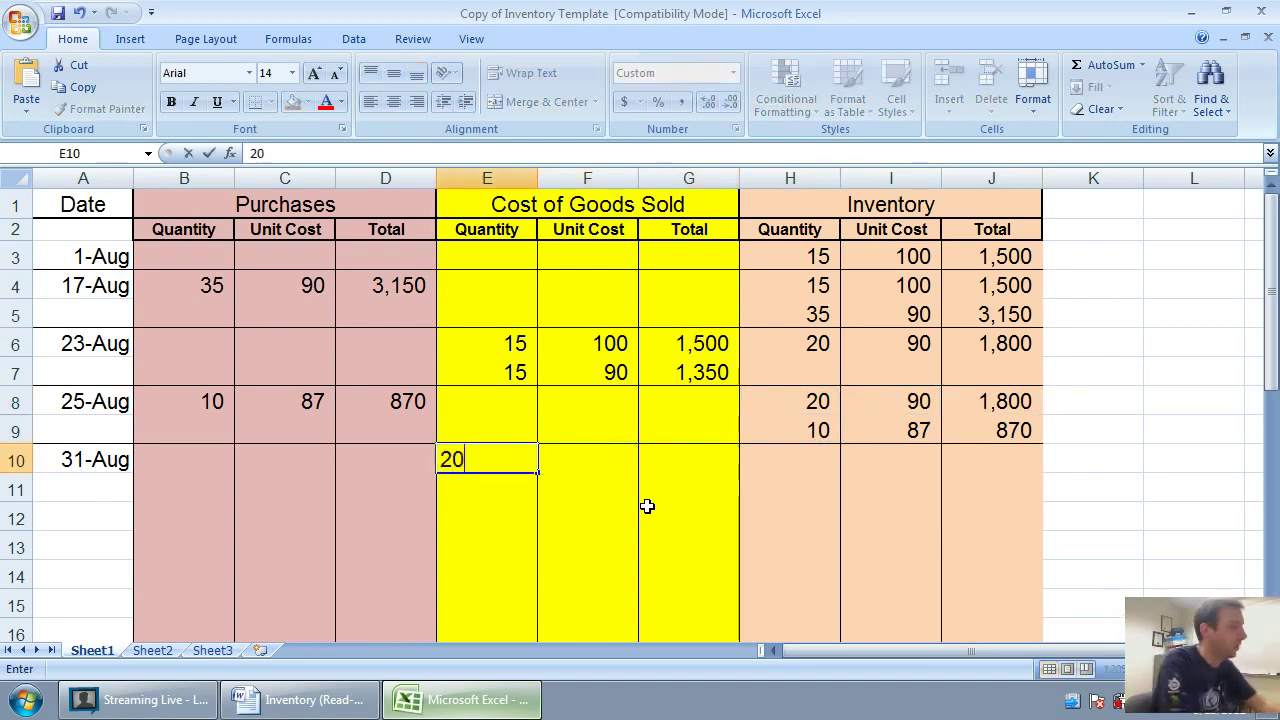
{"action": "key", "text": "Right"}
{"action": "type", "text": "90"}
{"action": "key", "text": "Right"}
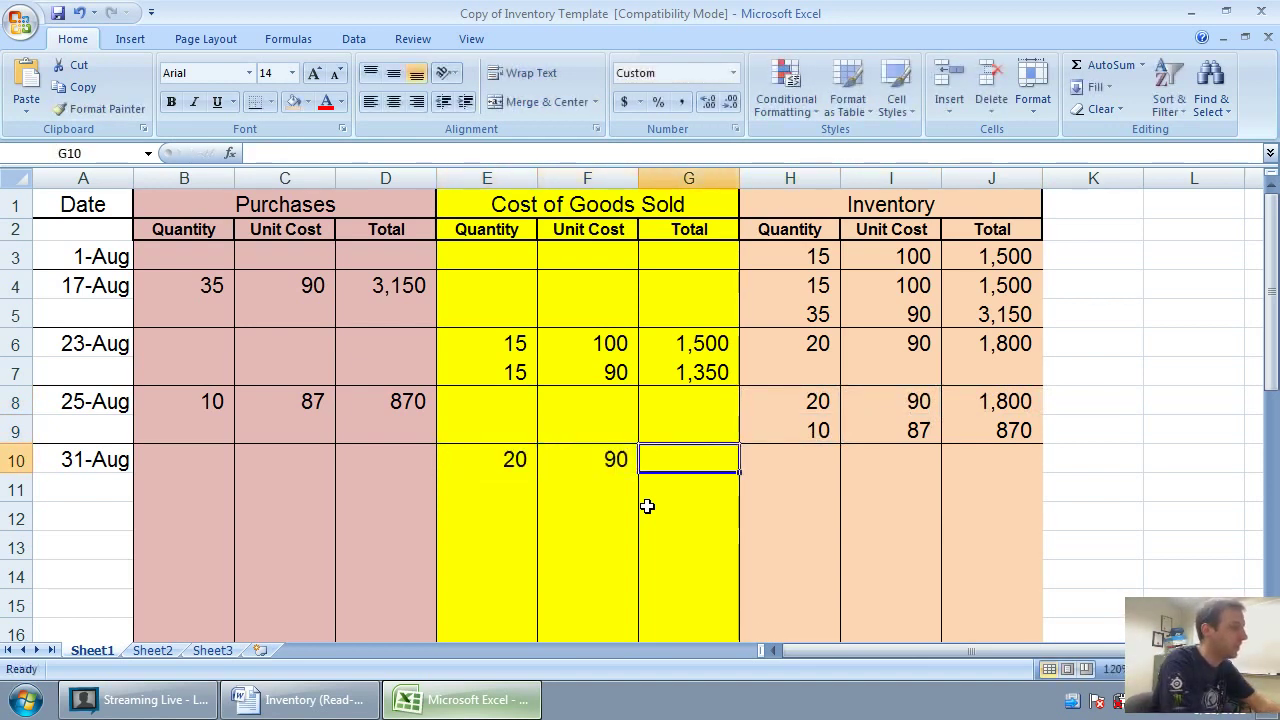
{"action": "type", "text": "1800"}
{"action": "key", "text": "Return"}
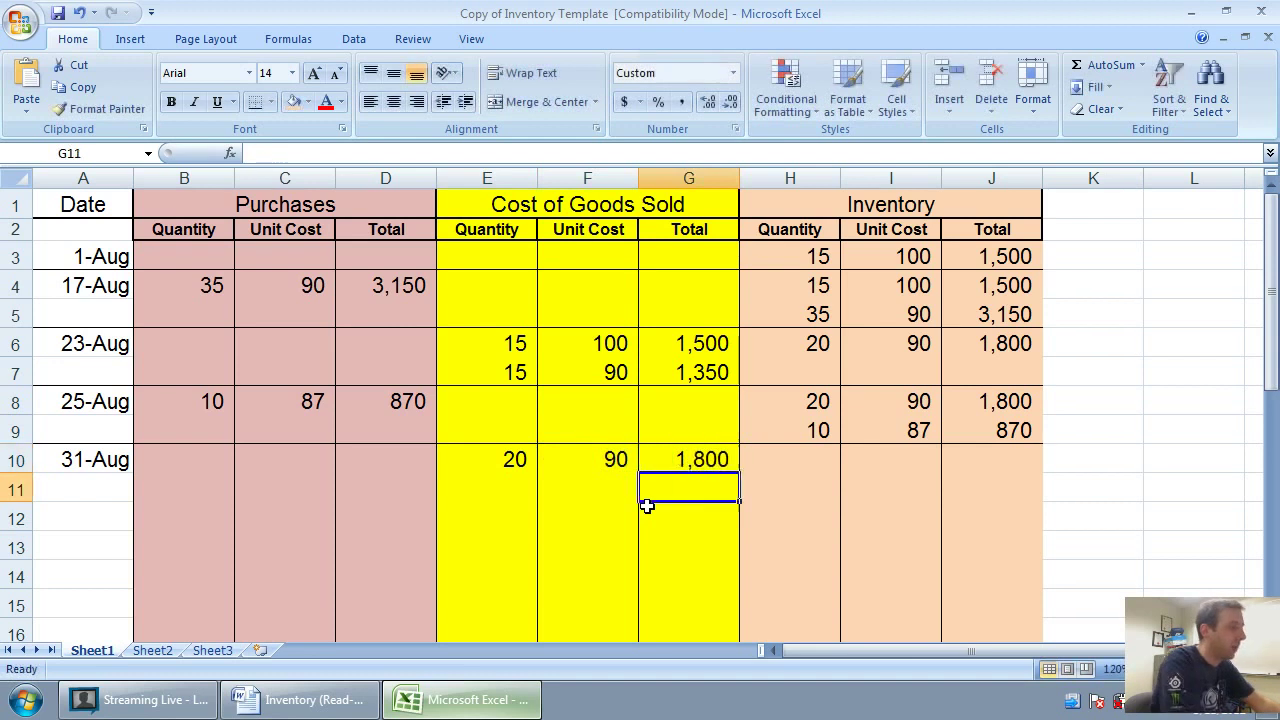
- Record the second Cost of Goods Sold layer in row 11: quantity 4, unit cost 87 and total calculated with =E11*F11
{"action": "key", "text": "Left"}
{"action": "key", "text": "Left"}
{"action": "type", "text": "4"}
{"action": "key", "text": "Right"}
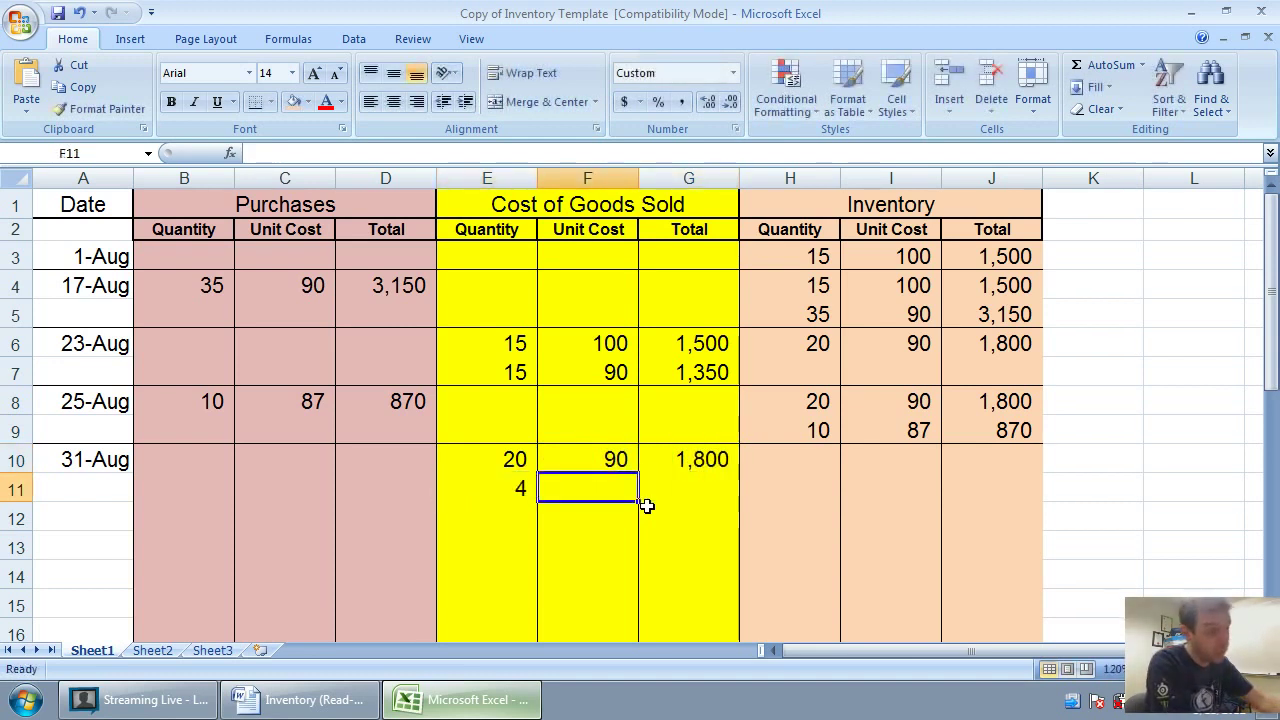
{"action": "type", "text": "87"}
{"action": "key", "text": "Right"}
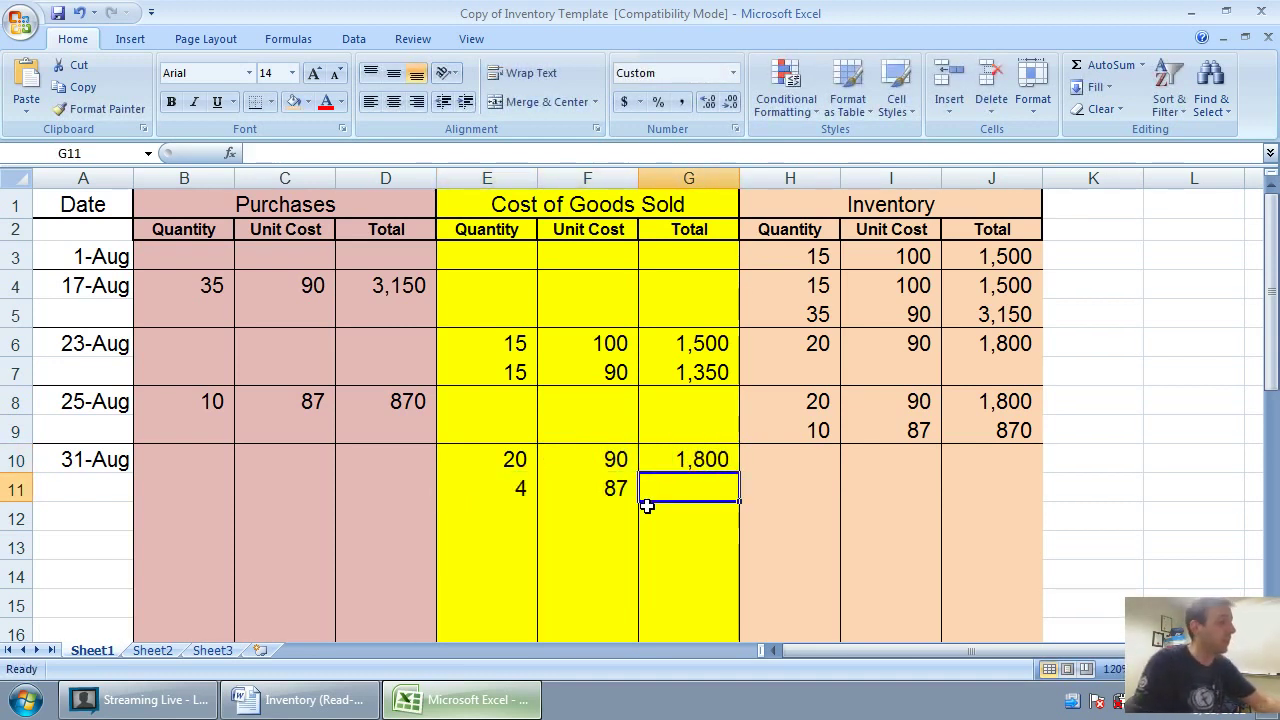
{"action": "type", "text": "="}
{"action": "left_click", "coordinate": [472, 491]}
{"action": "type", "text": "*"}
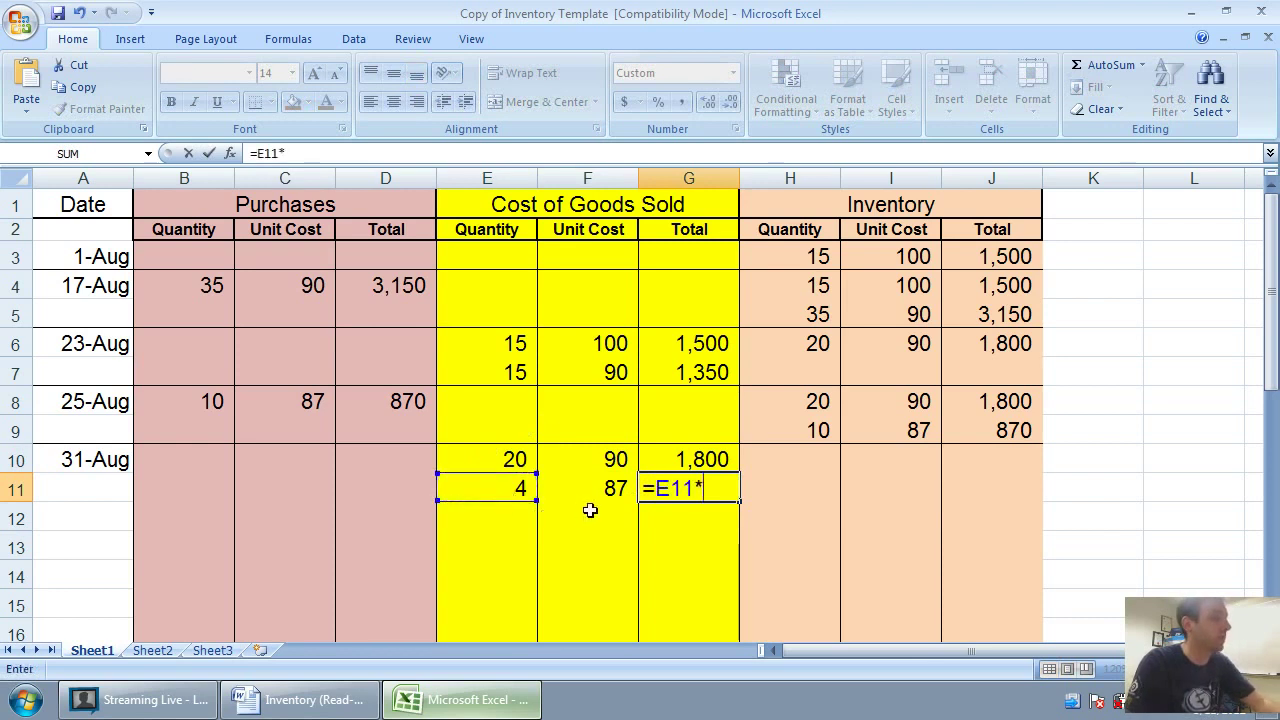
{"action": "left_click", "coordinate": [592, 510]}
{"action": "left_click", "coordinate": [612, 484]}
{"action": "key", "text": "Return"}
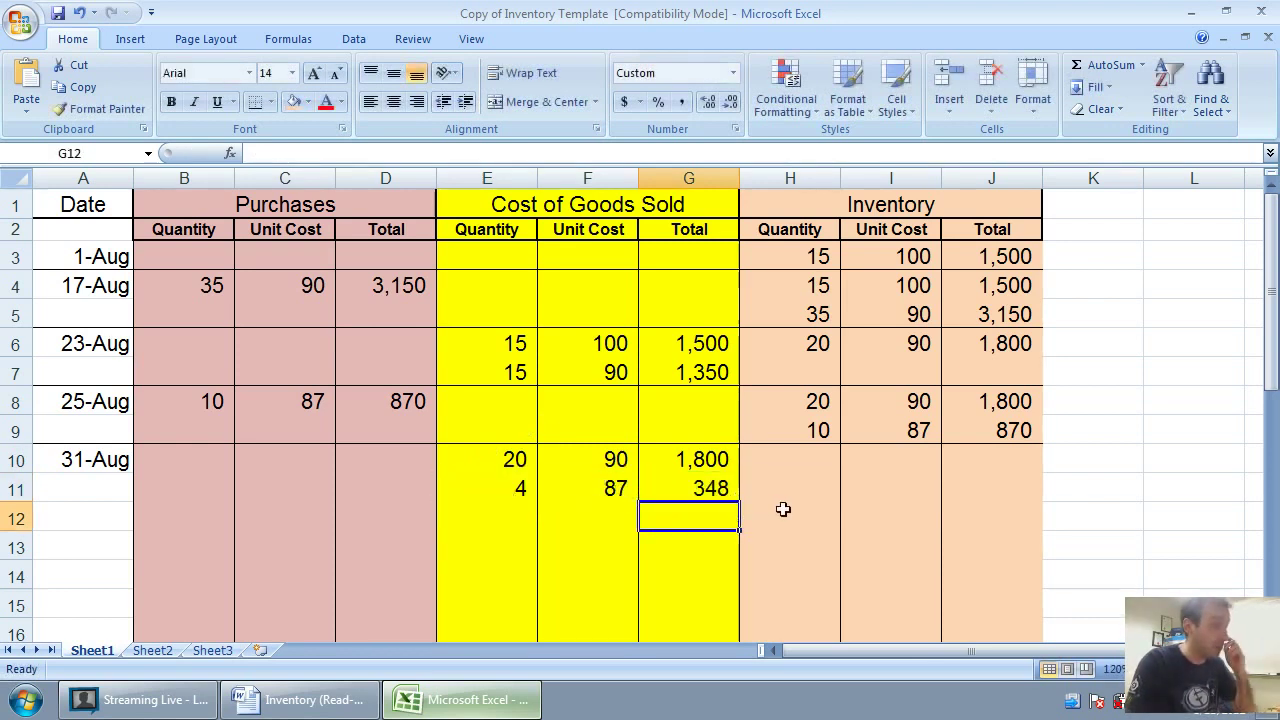
- Record the remaining Aug 31 inventory in row 10: quantity 6, unit cost 87 and total calculated with =H10*I10
{"action": "left_click", "coordinate": [845, 460]}
{"action": "left_click", "coordinate": [810, 452]}
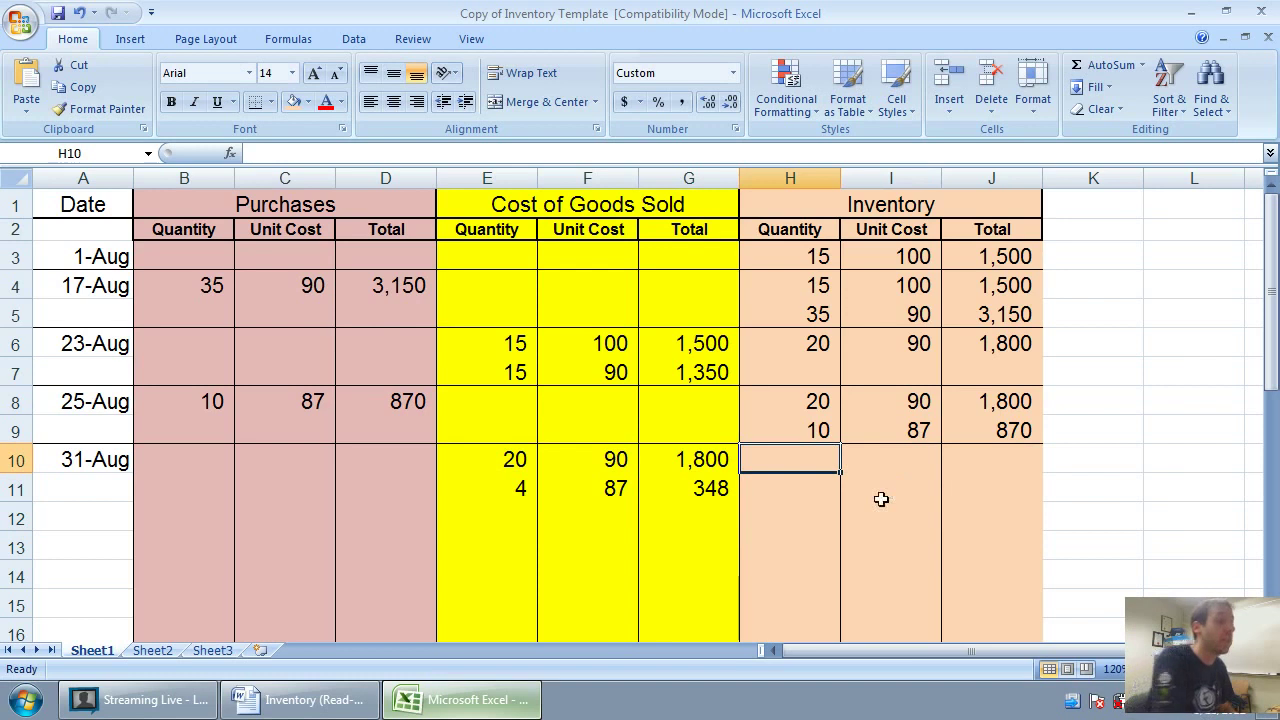
{"action": "type", "text": "6"}
{"action": "key", "text": "Tab"}
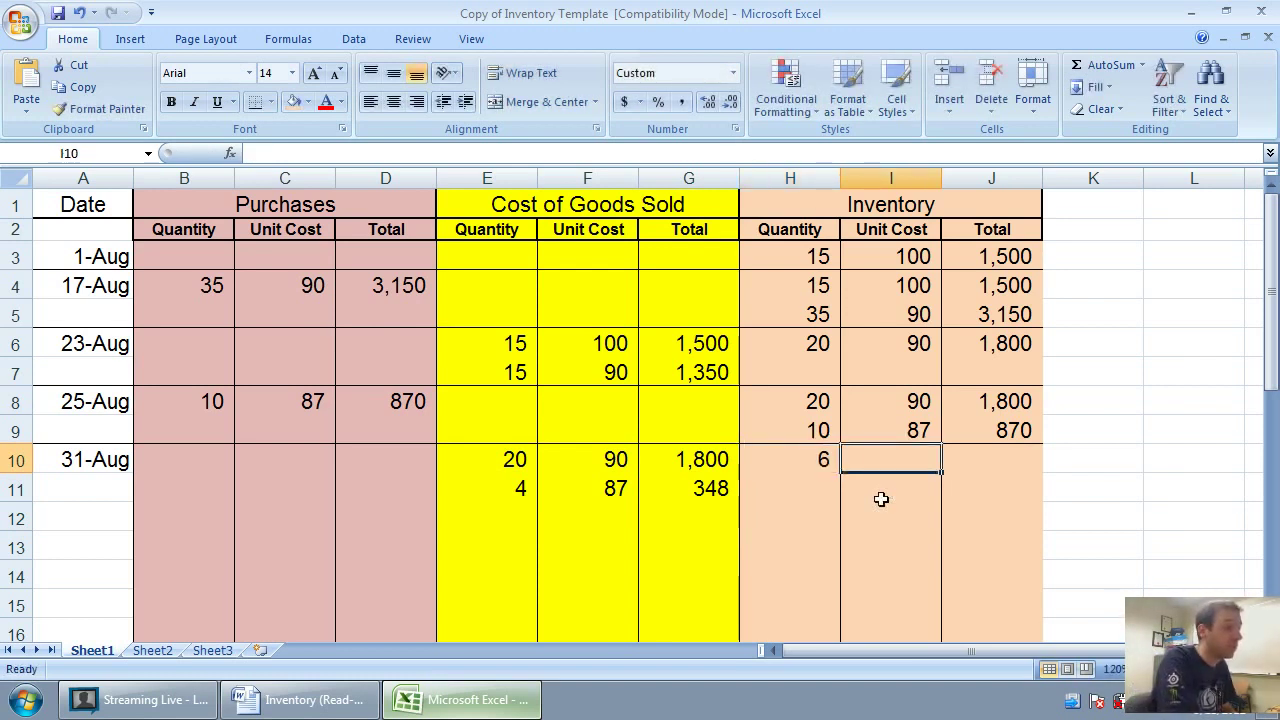
{"action": "type", "text": "87"}
{"action": "key", "text": "Tab"}
{"action": "type", "text": "="}
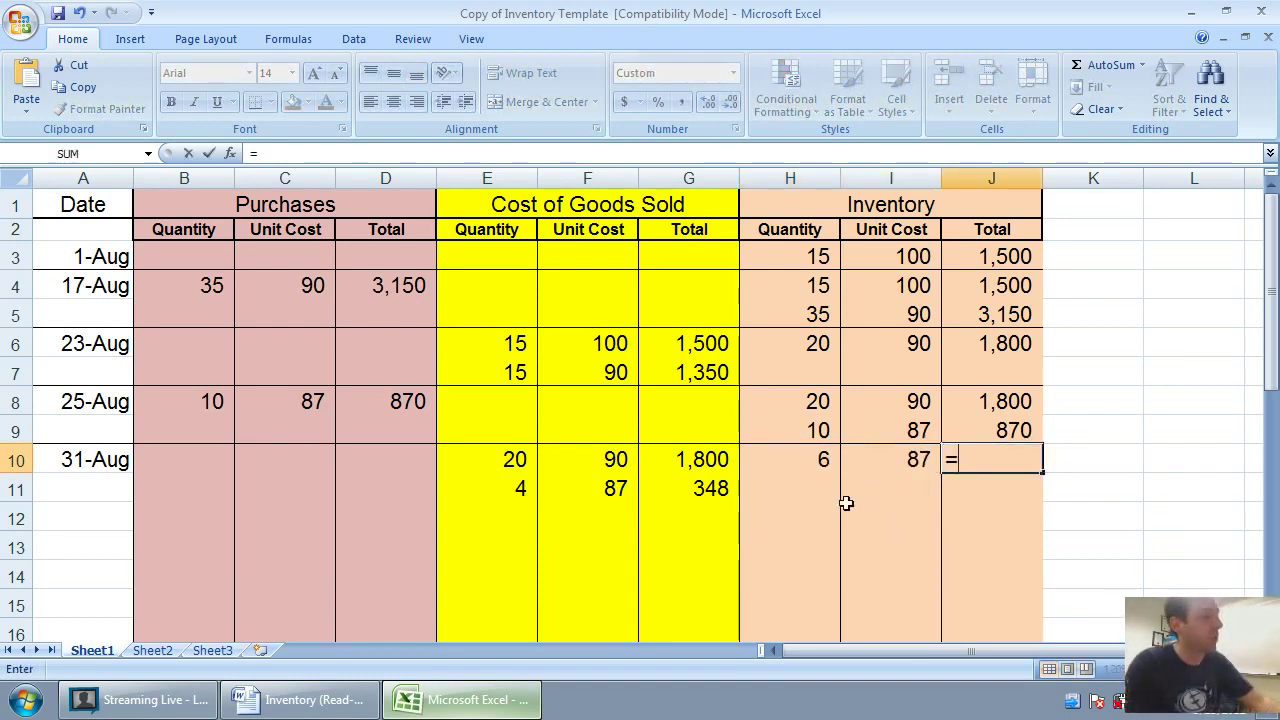
{"action": "left_click", "coordinate": [823, 462]}
{"action": "type", "text": "*"}
{"action": "left_click", "coordinate": [876, 452]}
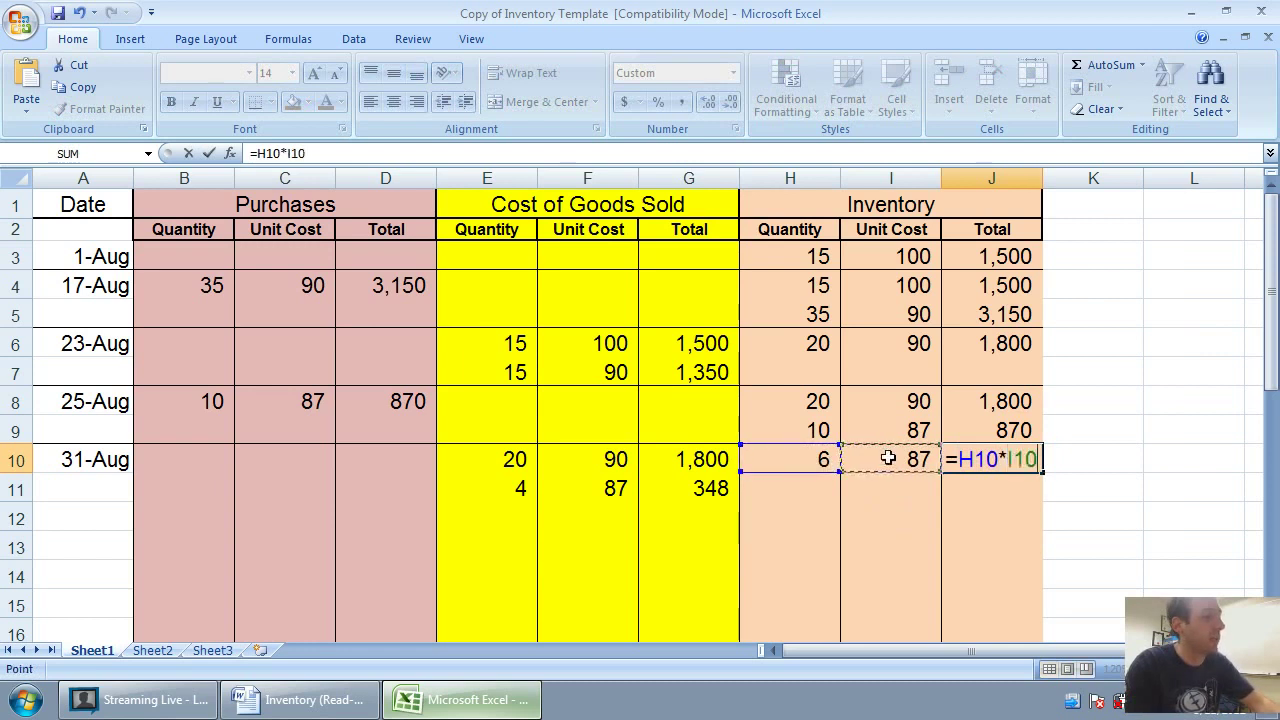
{"action": "key", "text": "Return"}
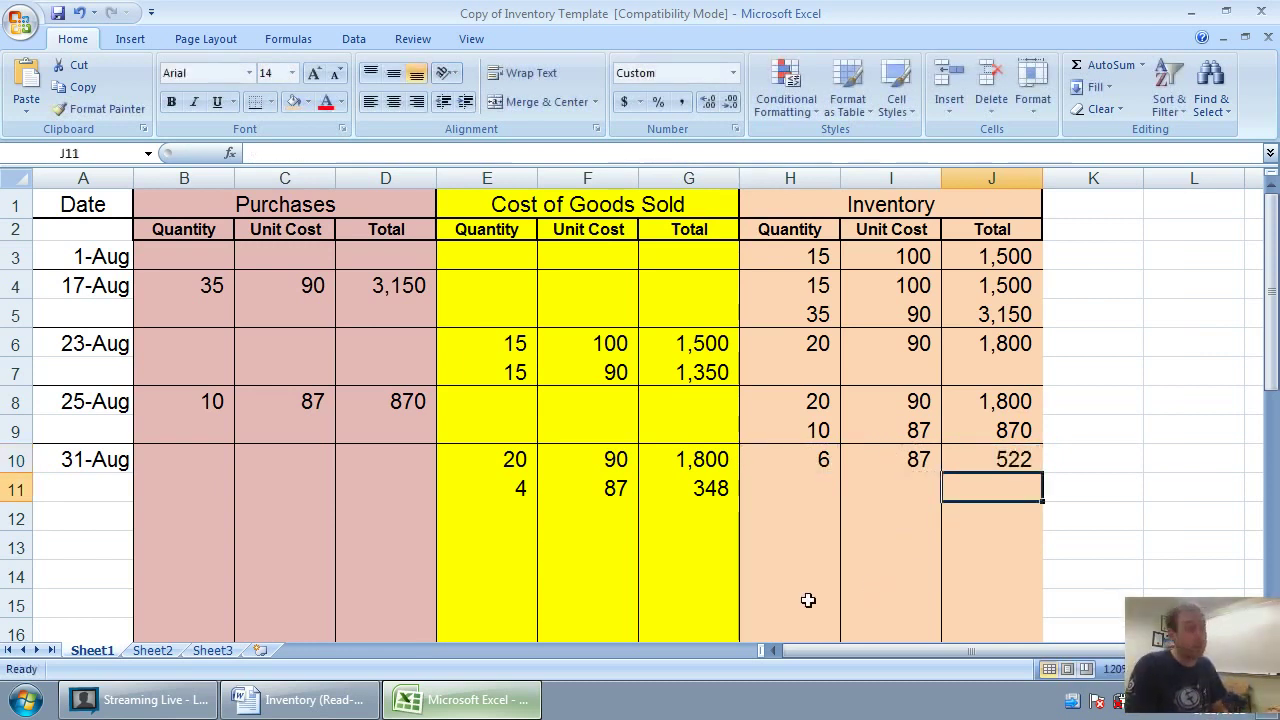
- Add a bottom border under row 11 from the Date column to the Inventory Total column
{"action": "left_click_drag", "start_coordinate": [104, 484], "coordinate": [986, 491]}
{"action": "left_click", "coordinate": [255, 104]}
{"action": "left_click", "coordinate": [460, 366]}
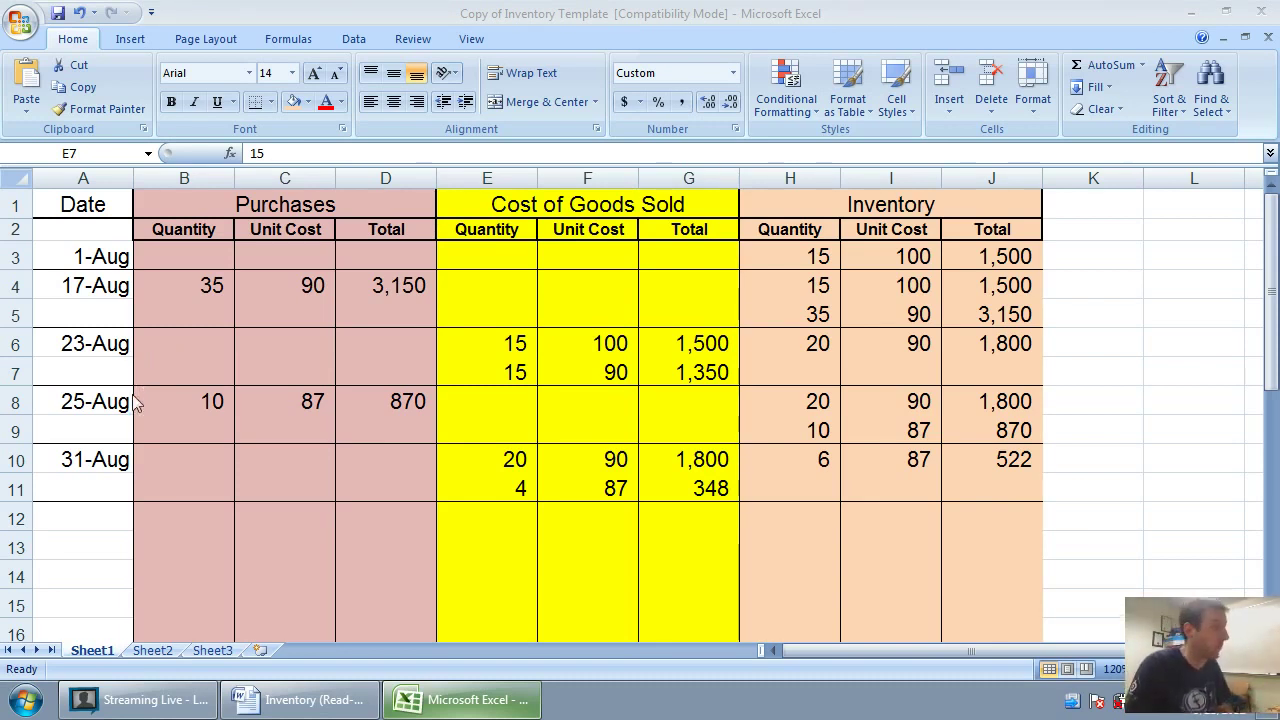
- Remove the borders and apply a white fill to the unused area from A13 downward, across and beyond the table columns
{"action": "scroll", "coordinate": [108, 527], "scroll_direction": "down", "scroll_amount": 1}
{"action": "left_click", "coordinate": [104, 467]}
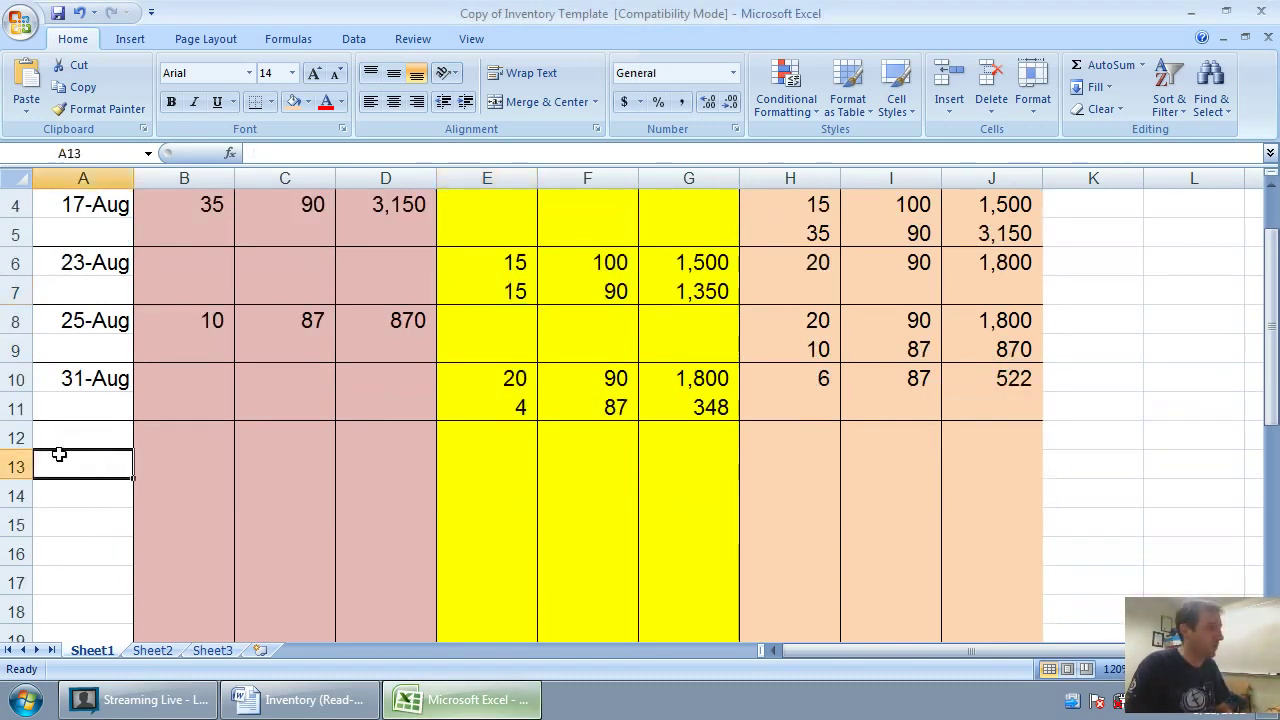
{"action": "left_click_drag", "start_coordinate": [59, 454], "coordinate": [722, 618]}
{"action": "scroll", "coordinate": [77, 449], "scroll_direction": "up", "scroll_amount": 7}
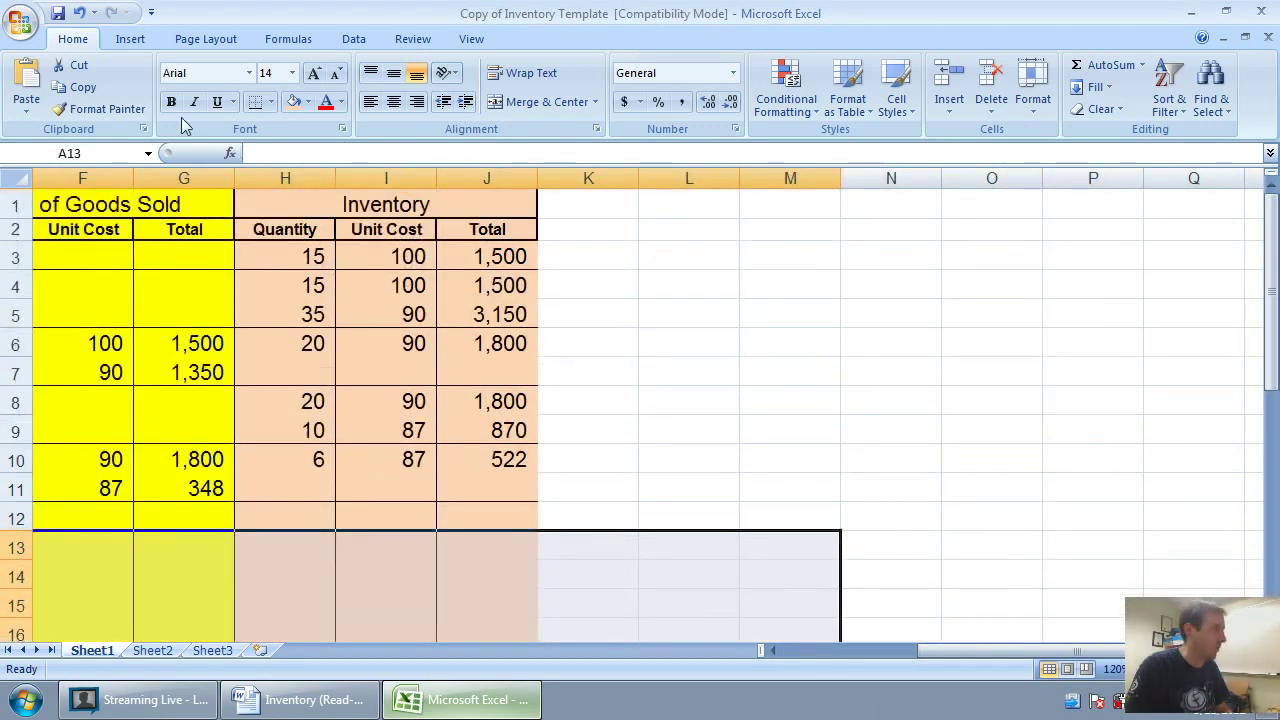
{"action": "left_click", "coordinate": [271, 103]}
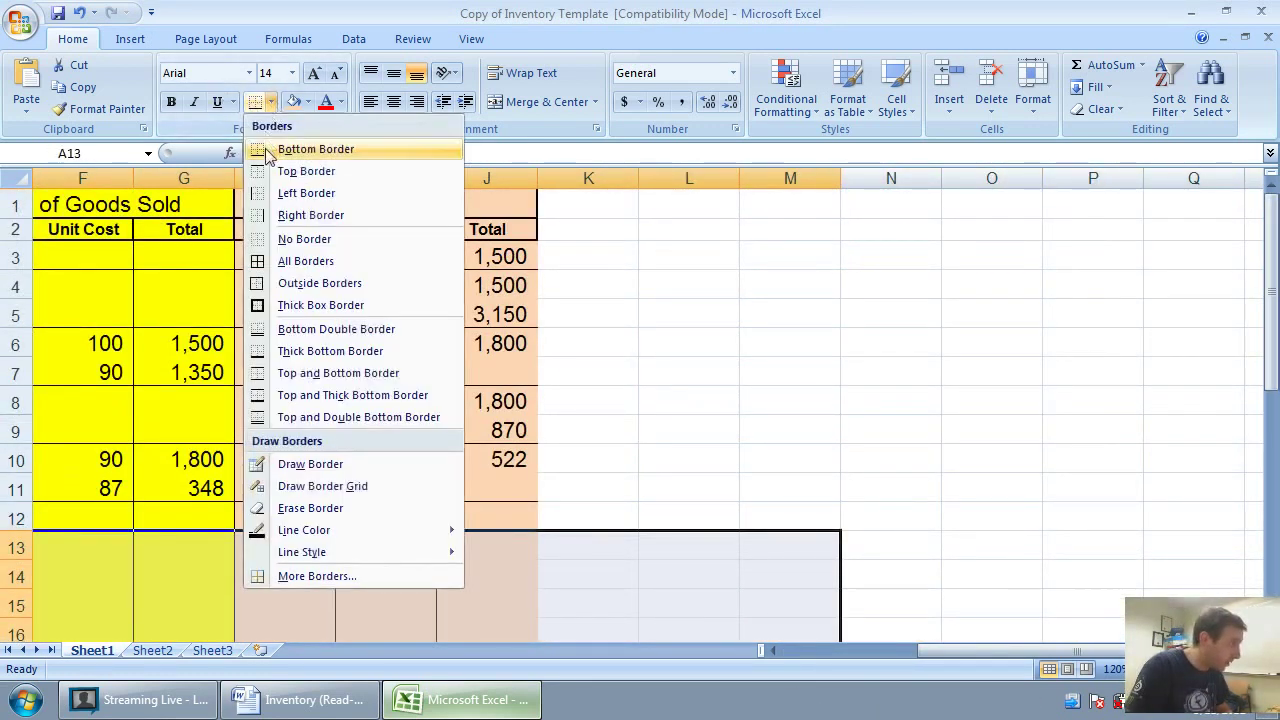
{"action": "left_click", "coordinate": [262, 246]}
{"action": "left_click", "coordinate": [308, 102]}
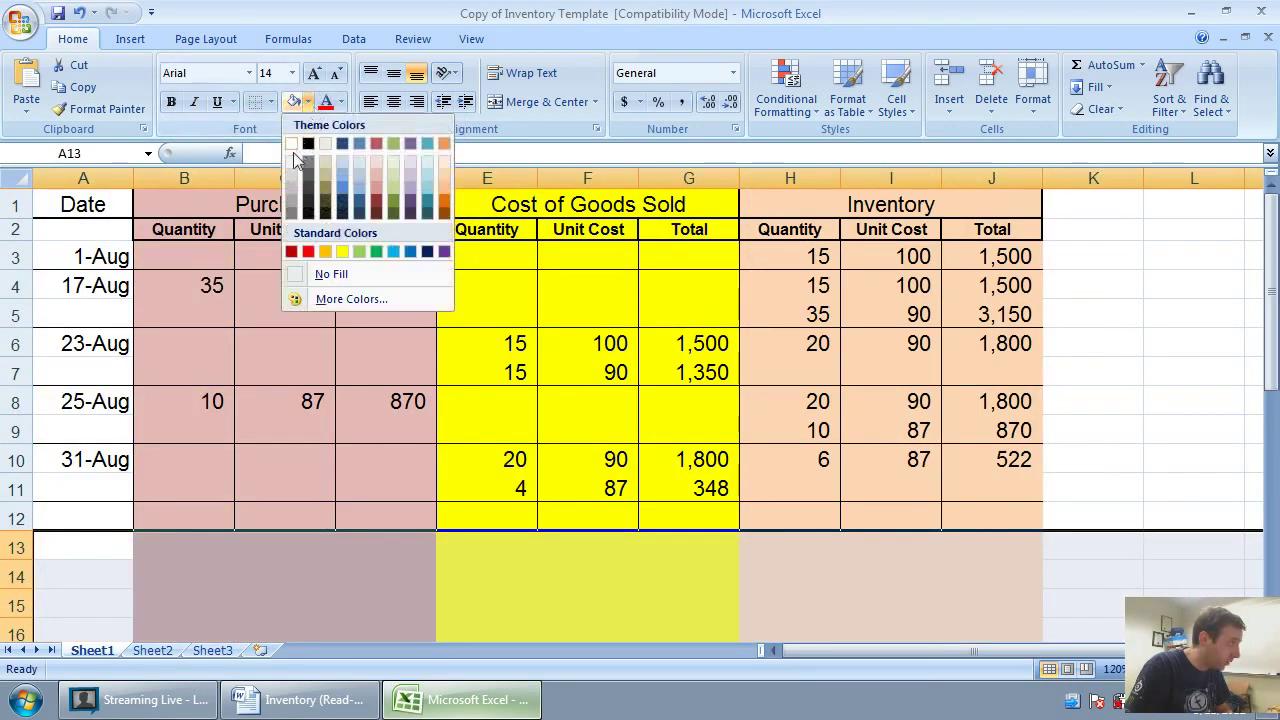
{"action": "left_click", "coordinate": [292, 150]}
{"action": "left_click", "coordinate": [391, 385]}
- Enter the journal entry date August 17 in cell A15 below the inventory table
{"action": "scroll", "coordinate": [391, 389], "scroll_direction": "down", "scroll_amount": 1}
{"action": "left_click", "coordinate": [123, 517]}
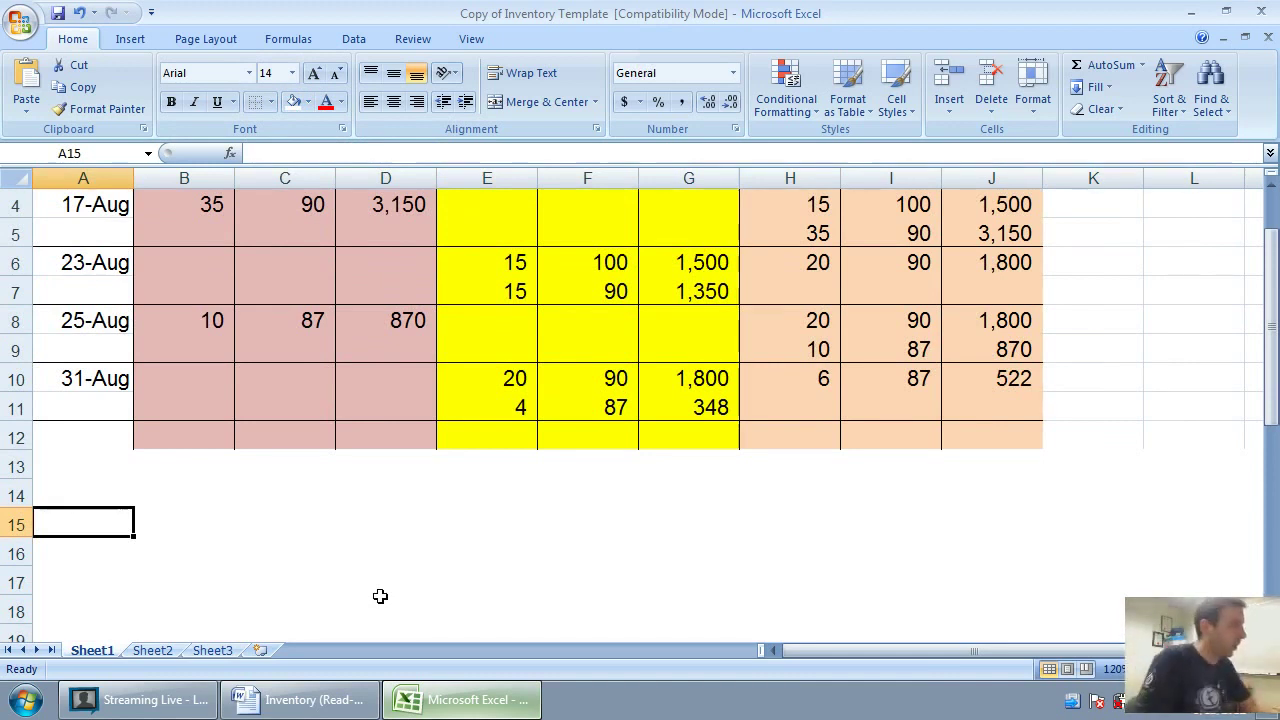
{"action": "type", "text": "August 17"}
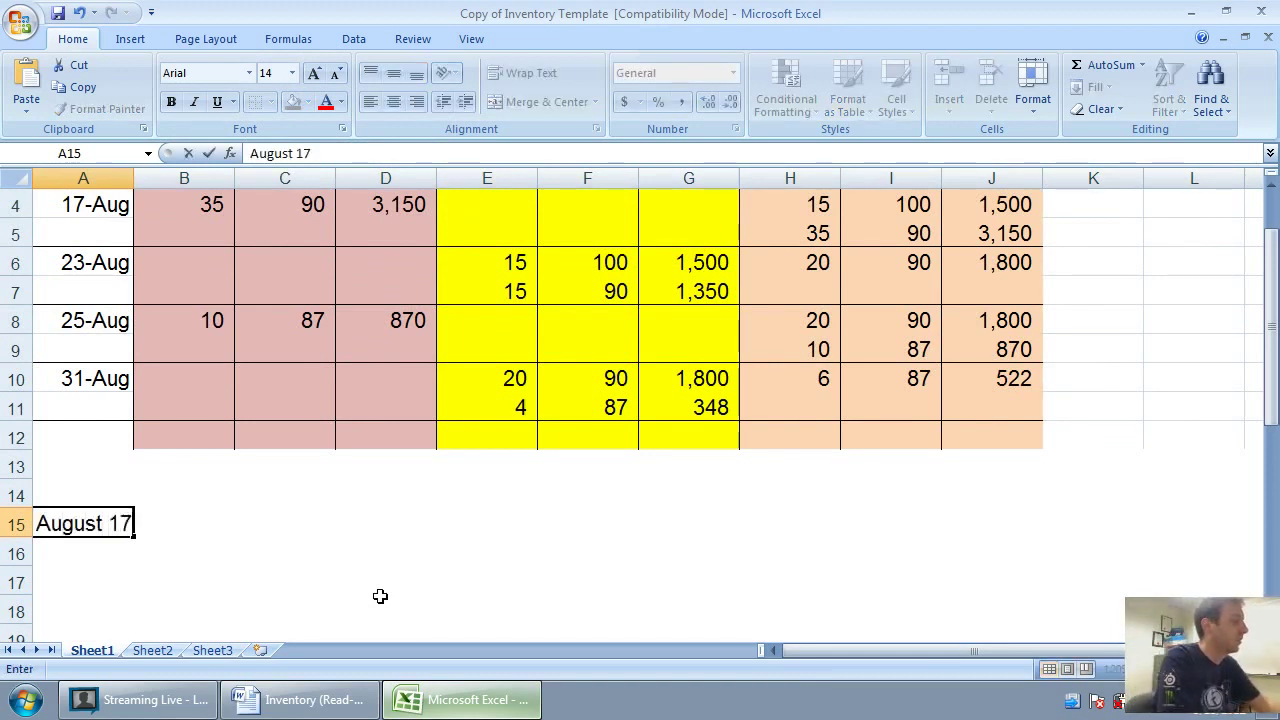
{"action": "key", "text": "Return"}
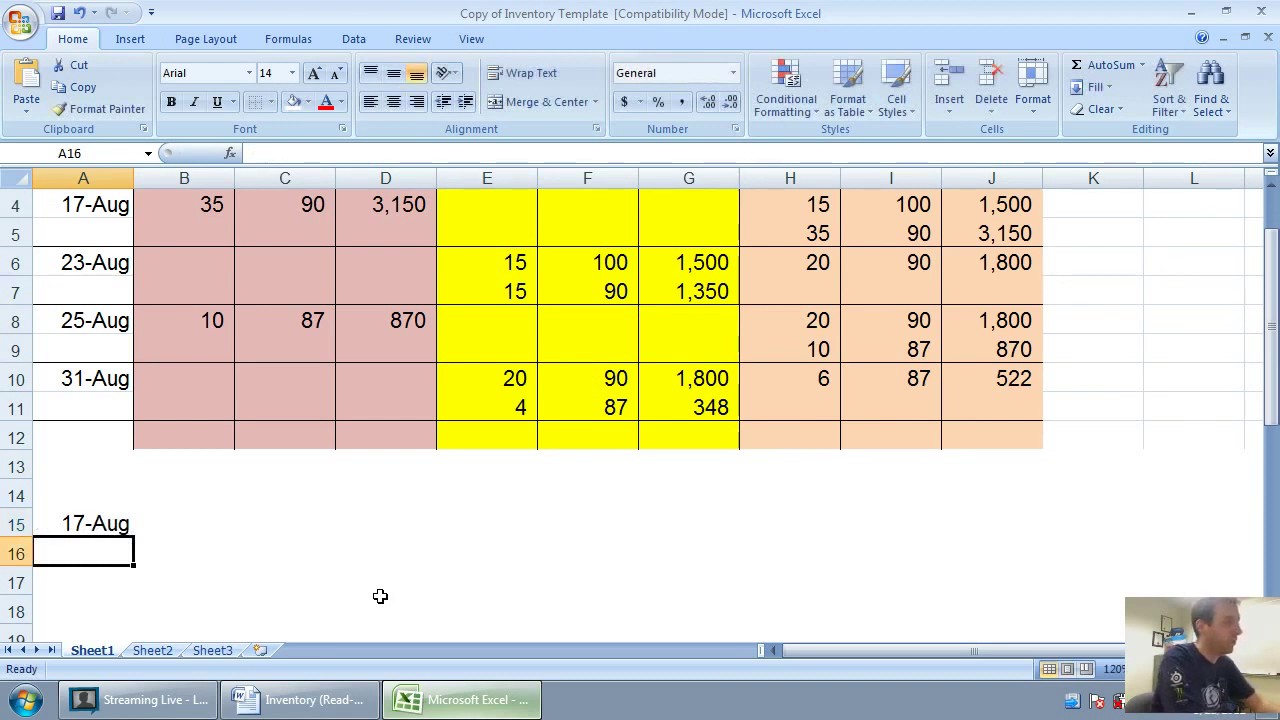
{"action": "scroll", "coordinate": [380, 596], "scroll_direction": "up", "scroll_amount": 1}
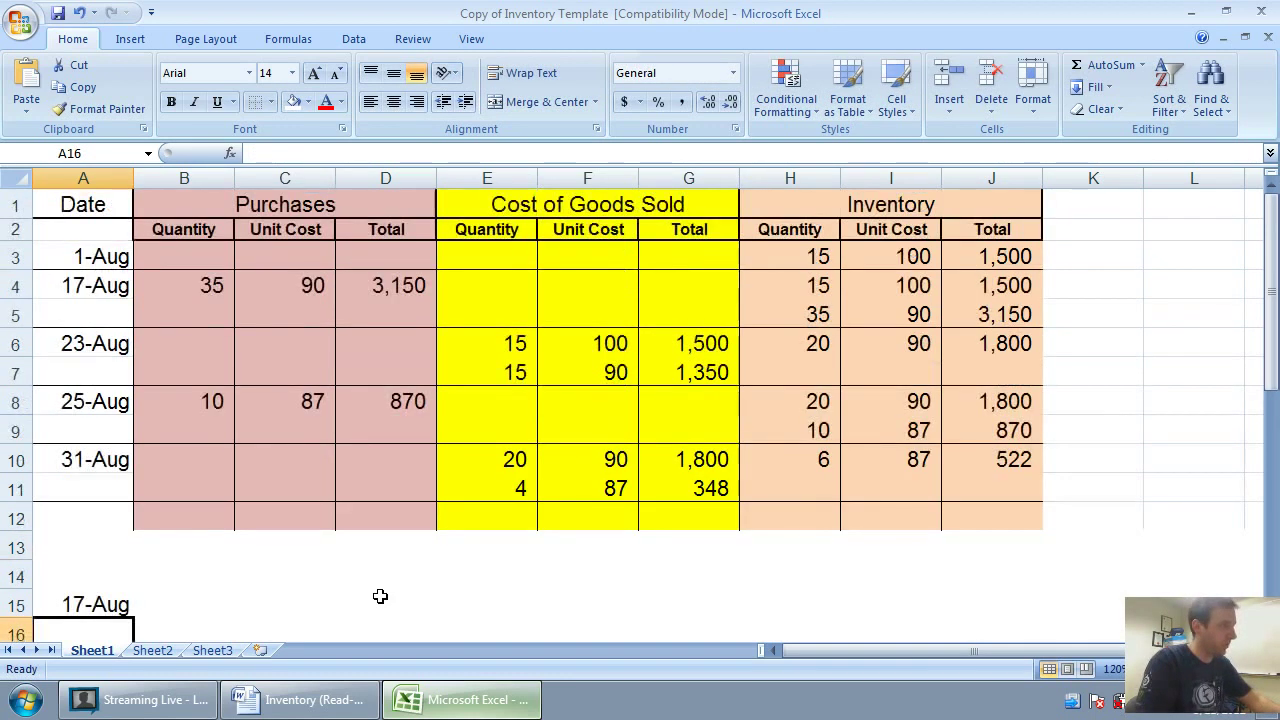
{"action": "scroll", "coordinate": [380, 596], "scroll_direction": "down", "scroll_amount": 1}
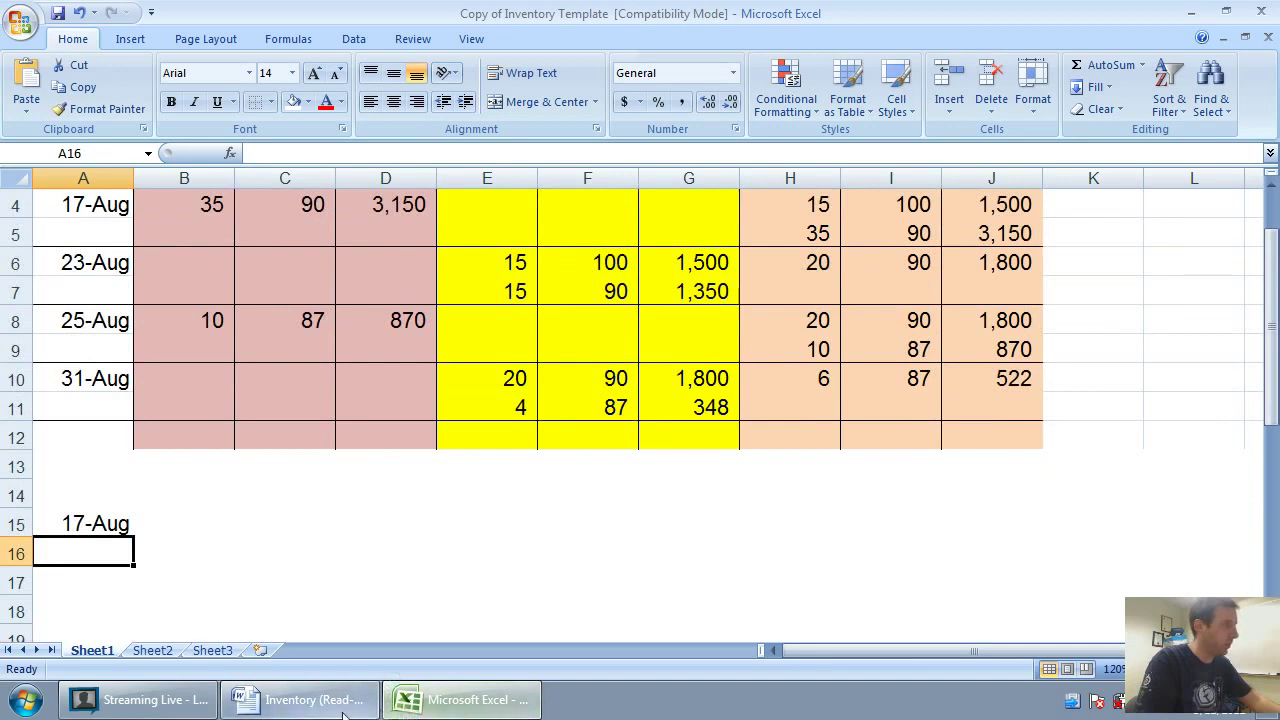
- Review the 1-Aug balance row and the transaction list in the Word inventory records, and return to the Excel sheet
{"action": "left_click", "coordinate": [305, 699]}
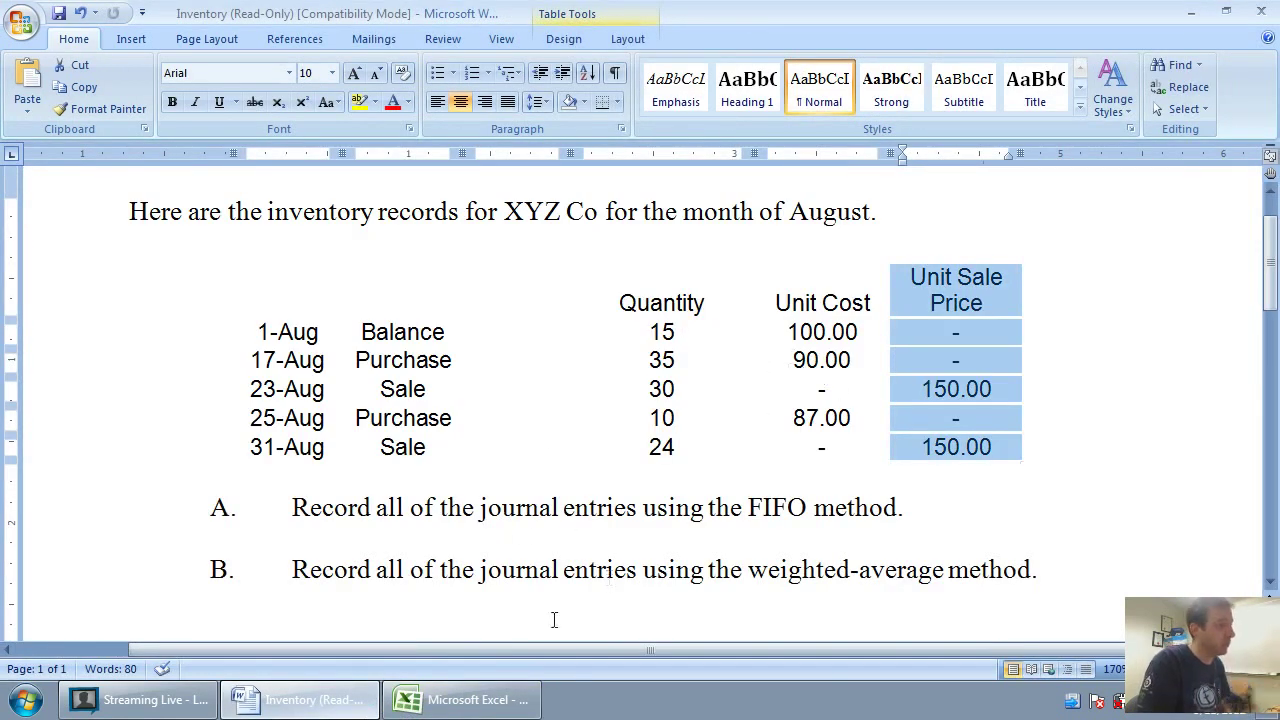
{"action": "left_click", "coordinate": [465, 699]}
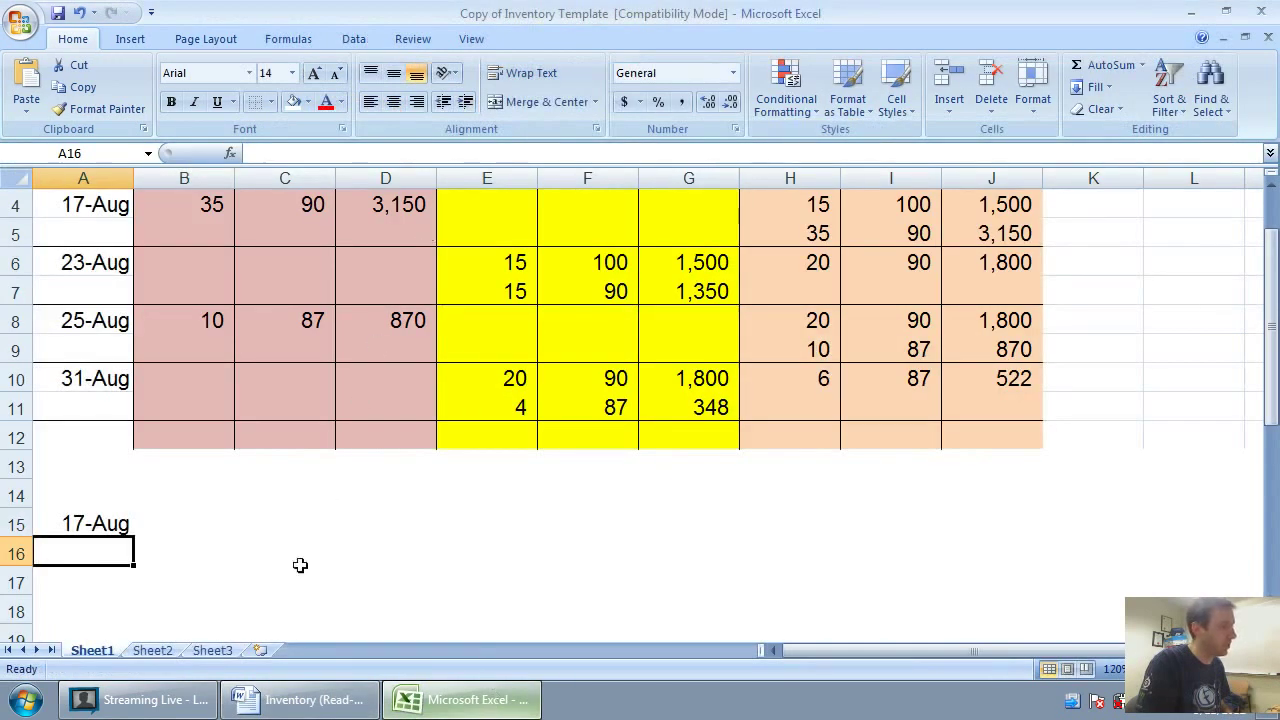
{"action": "left_click", "coordinate": [305, 699]}
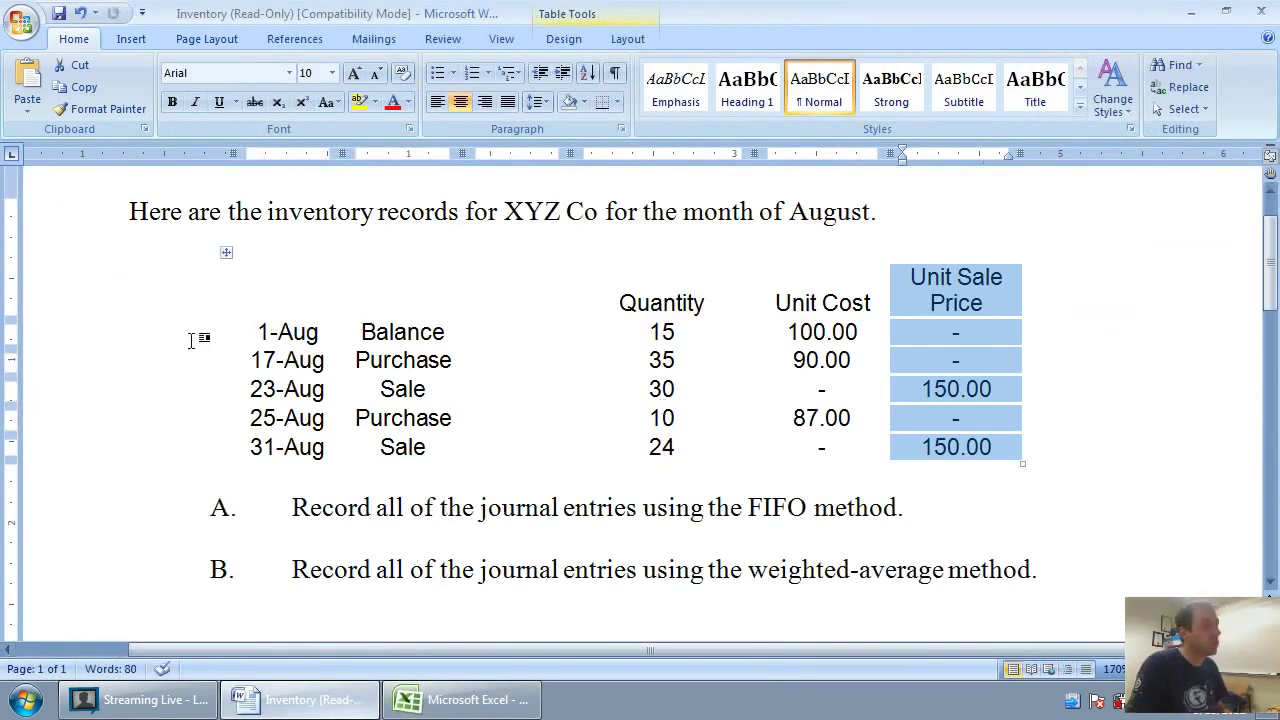
{"action": "left_click_drag", "start_coordinate": [257, 331], "coordinate": [965, 350]}
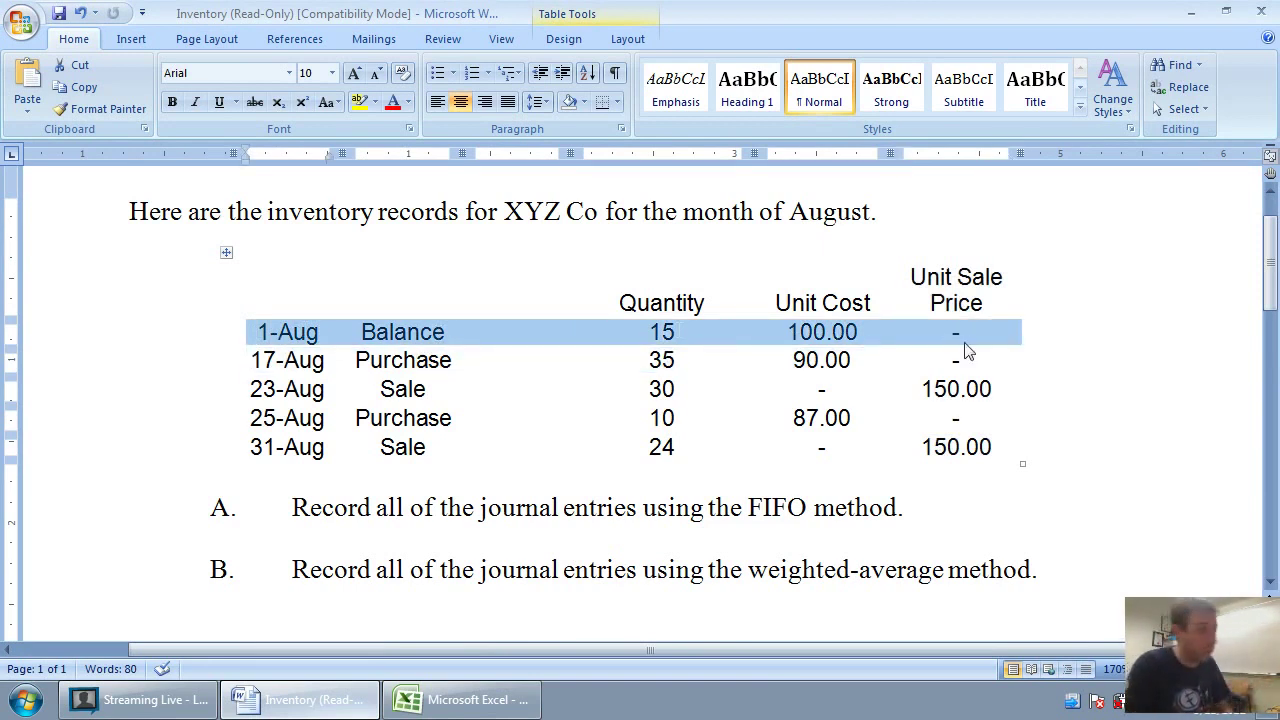
{"action": "left_click", "coordinate": [465, 699]}
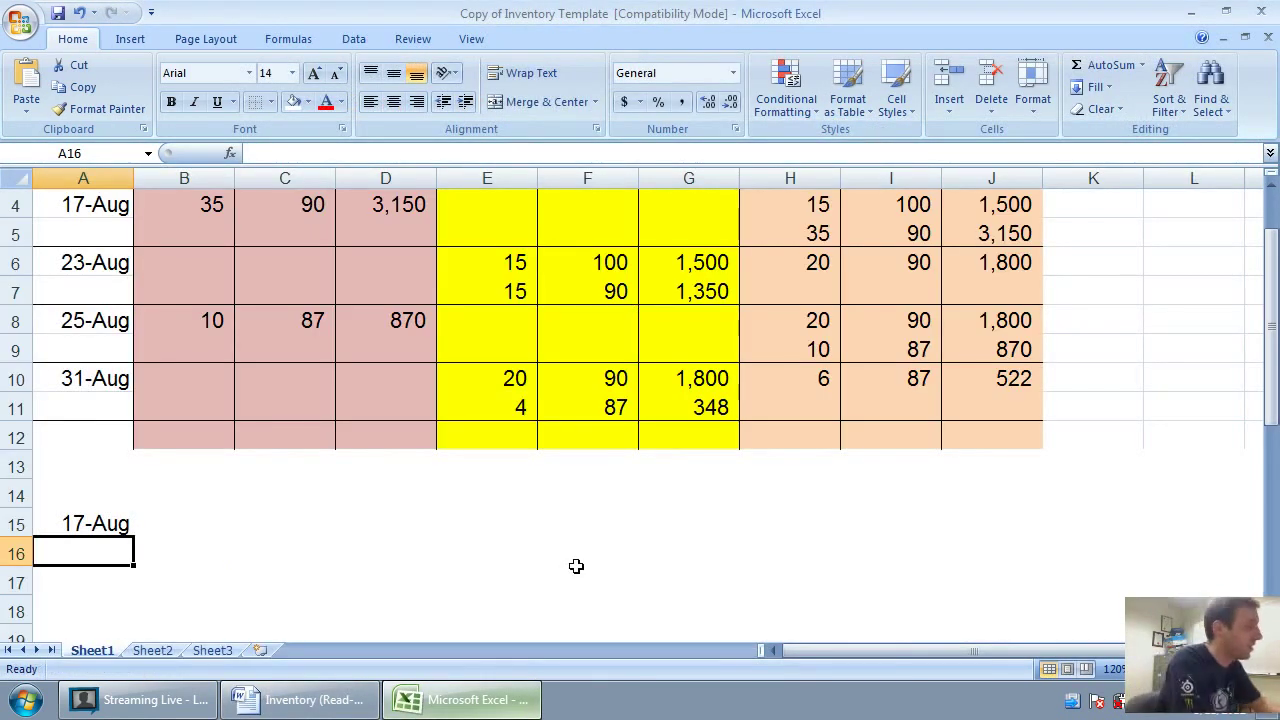
- Record the debit line of the August 17 entry in row 16: DR Inventory with 3150 in column C
{"action": "type", "text": "DR Inven"}
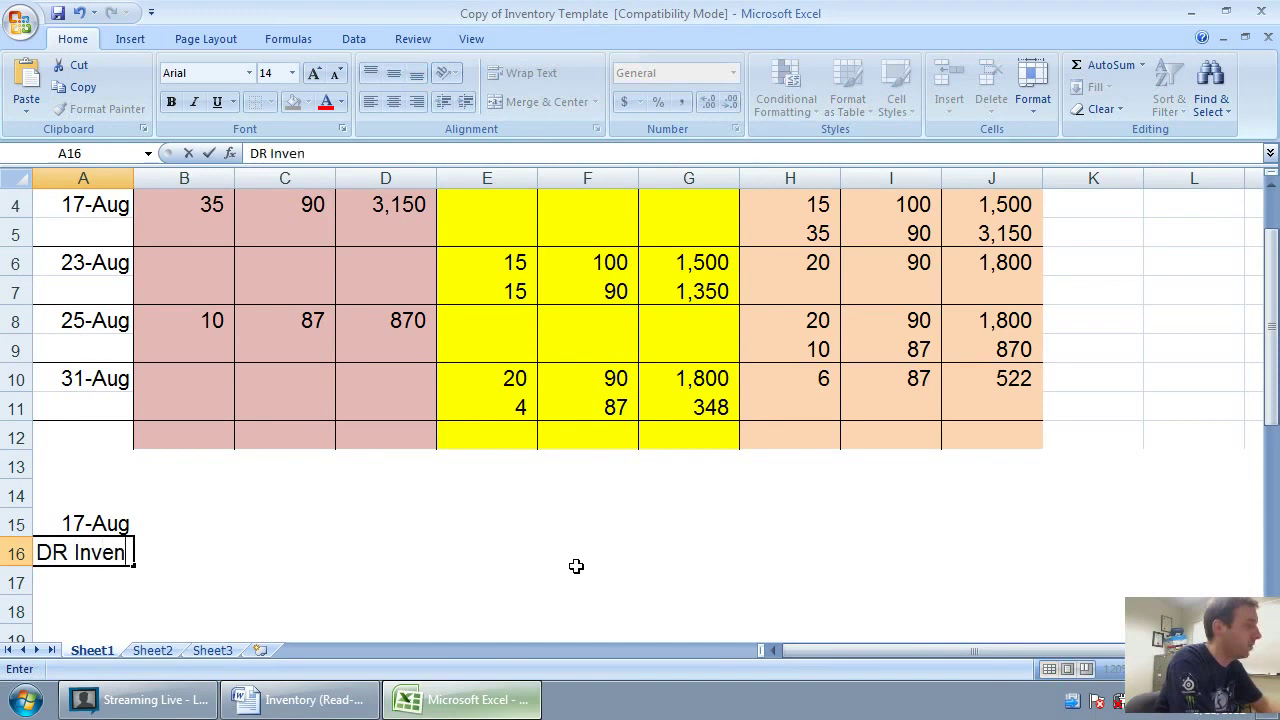
{"action": "type", "text": "to"}
{"action": "key", "text": "Tab"}
{"action": "key", "text": "Tab"}
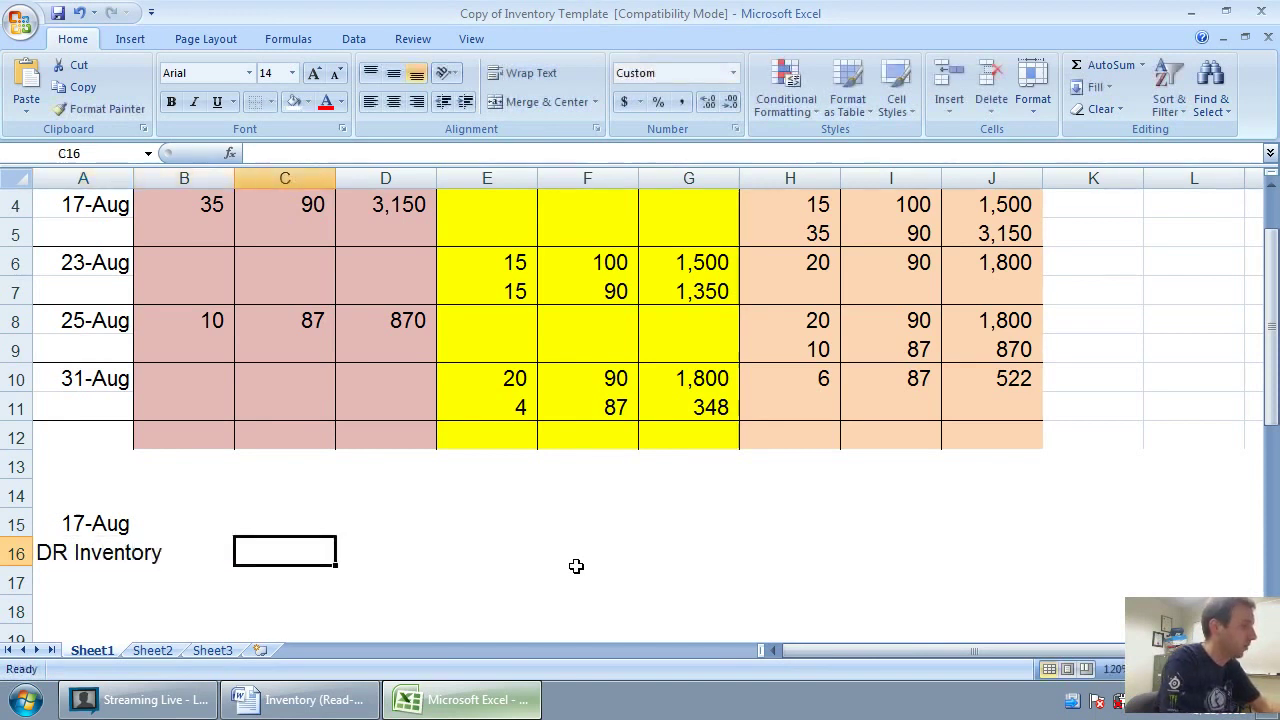
{"action": "type", "text": "3150"}
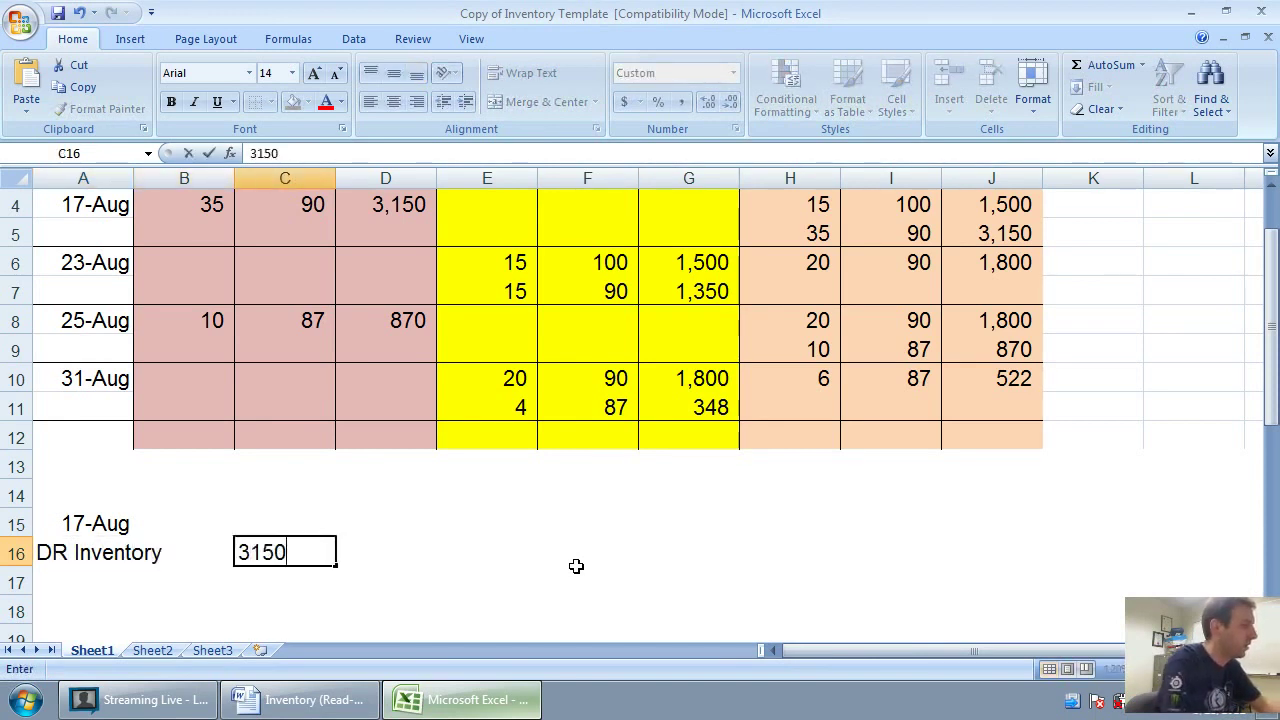
{"action": "key", "text": "Return"}
- Record the credit line of the August 17 entry in row 17: CR Cash in column B with 3150 in column D
{"action": "type", "text": "CR C"}
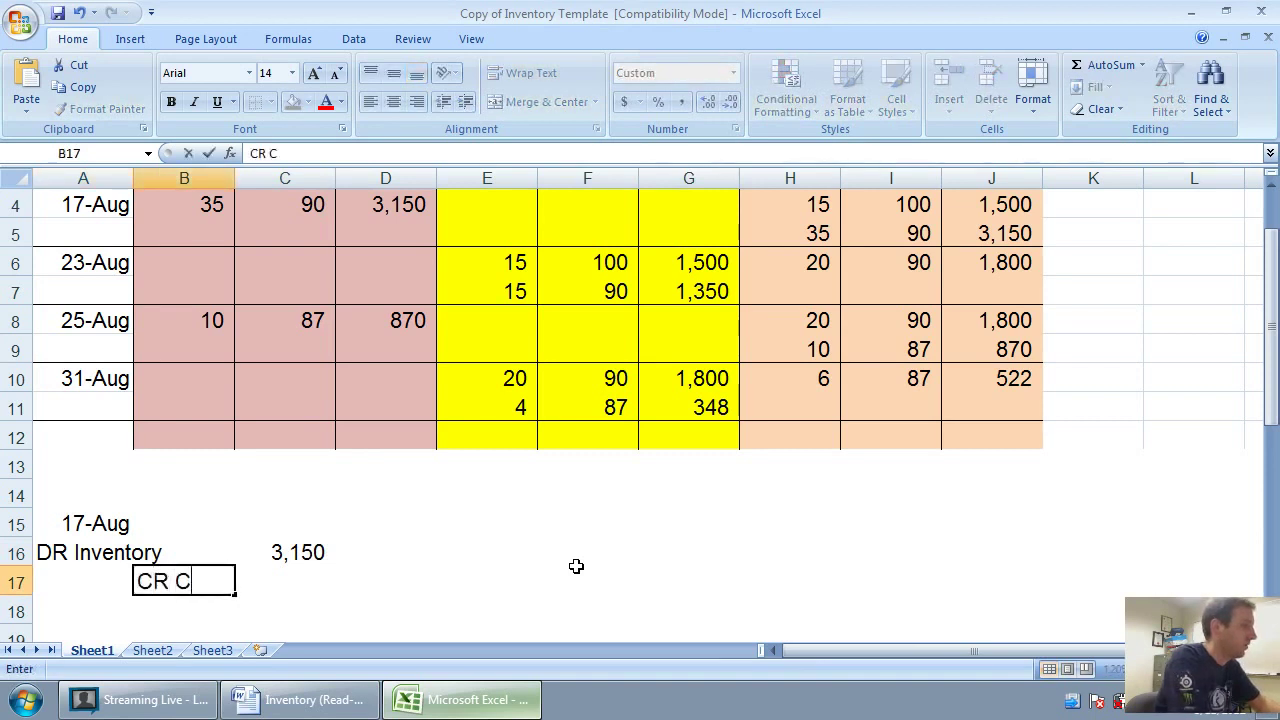
{"action": "type", "text": "ash"}
{"action": "key", "text": "Tab"}
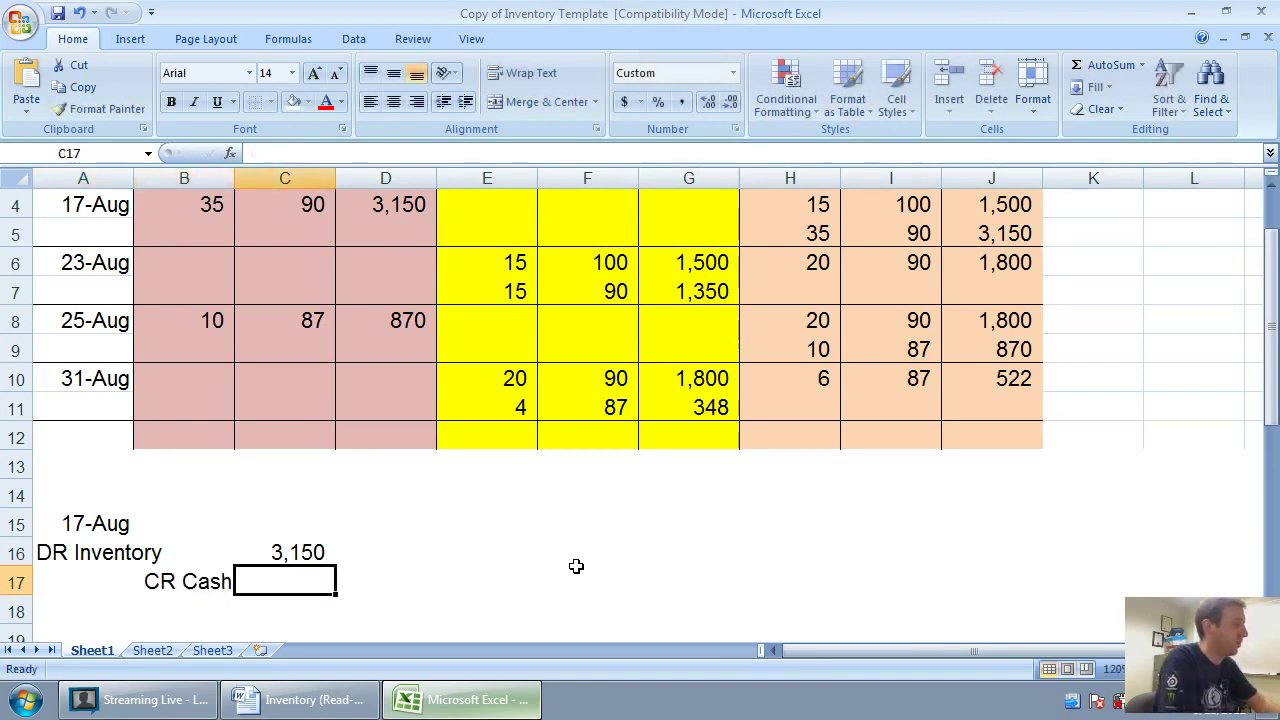
{"action": "key", "text": "Tab"}
{"action": "type", "text": "3,"}
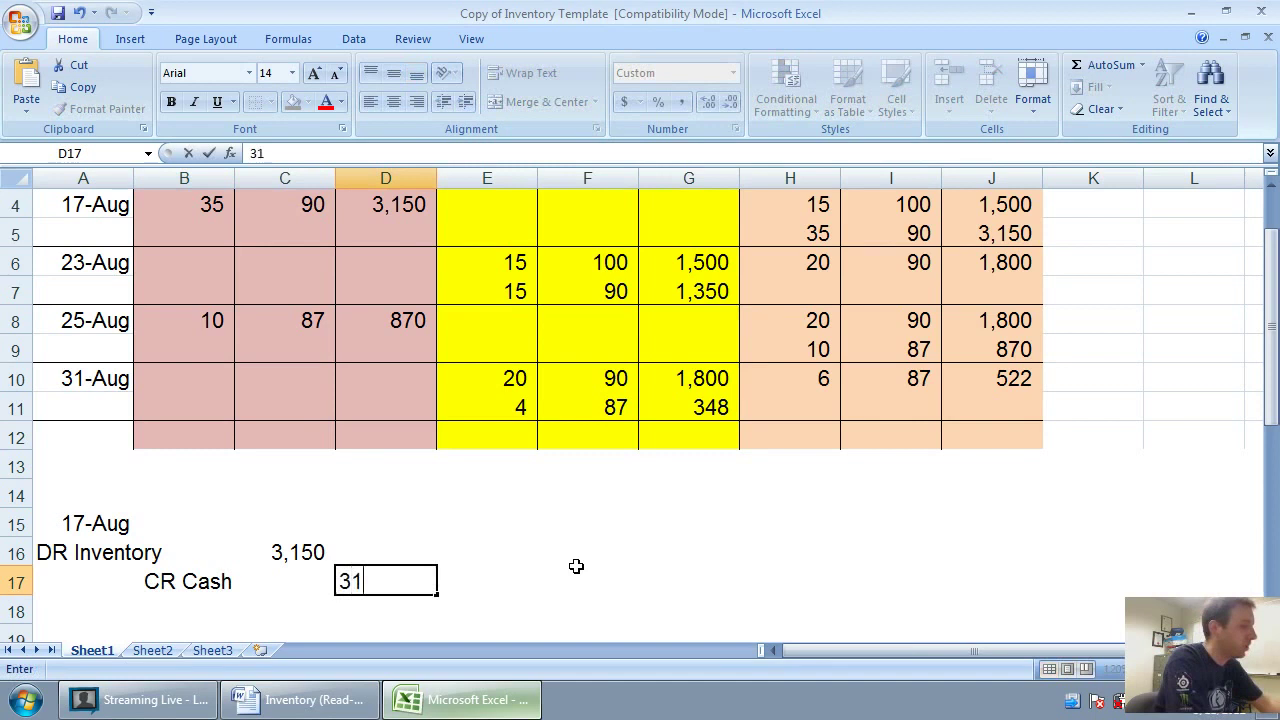
{"action": "type", "text": "150"}
{"action": "key", "text": "Return"}
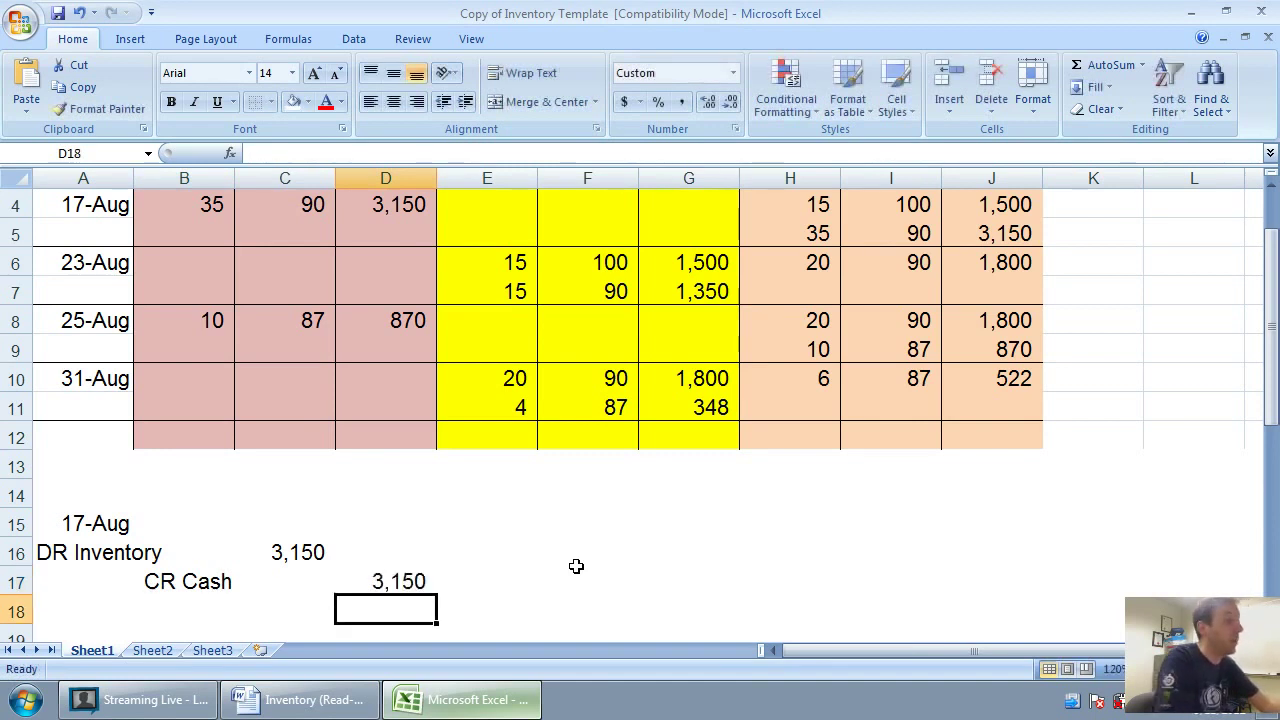
- Clear the August 17 journal entry from A14:D18
{"action": "scroll", "coordinate": [340, 520], "scroll_direction": "down", "scroll_amount": 1}
{"action": "scroll", "coordinate": [340, 520], "scroll_direction": "up", "scroll_amount": 1}
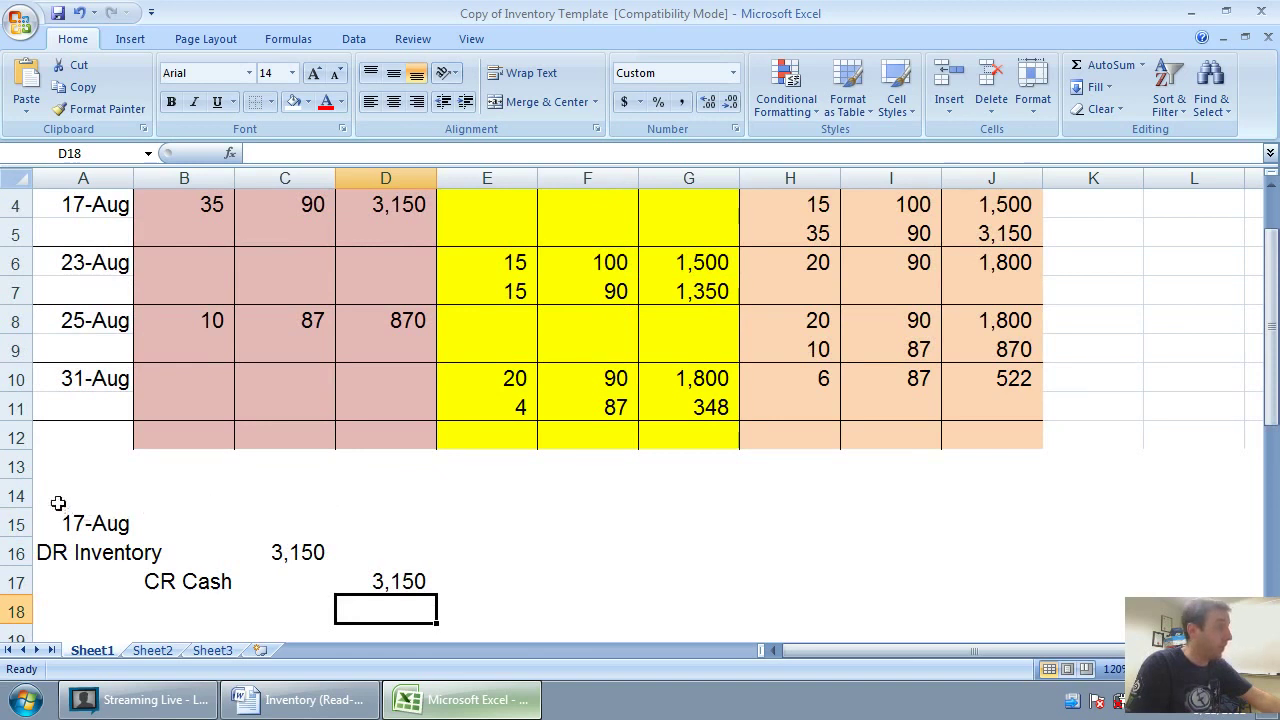
{"action": "left_click_drag", "start_coordinate": [58, 503], "coordinate": [418, 597]}
{"action": "key", "text": "Delete"}
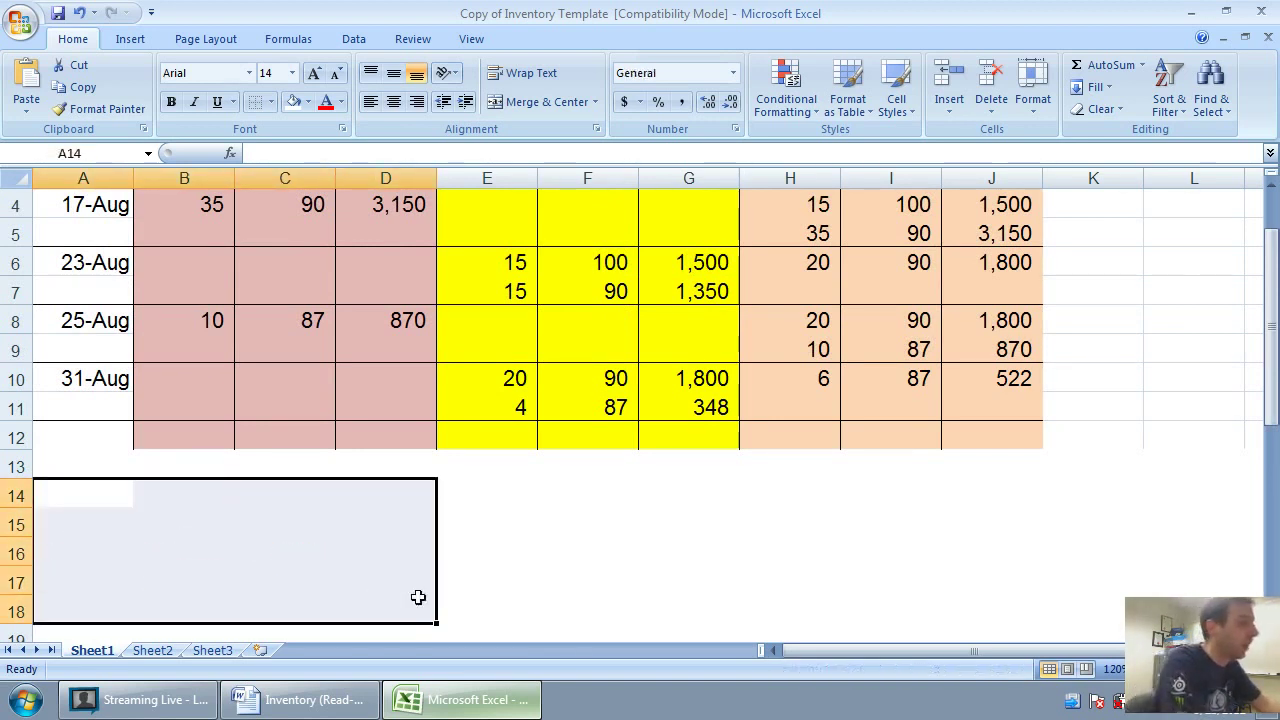
- Enter the journal entry date August 23 in cell A14
{"action": "key", "text": "shift+BackSpace"}
{"action": "type", "text": "A"}
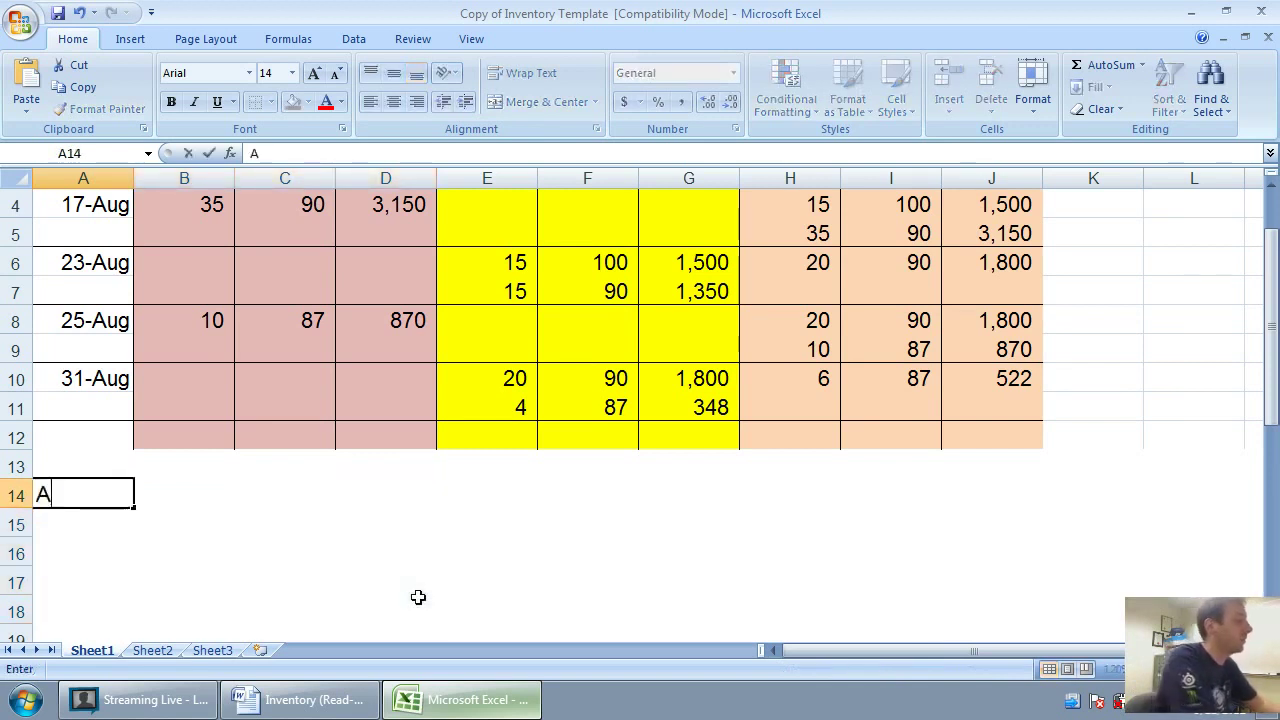
{"action": "type", "text": "ugust 23"}
{"action": "key", "text": "Return"}
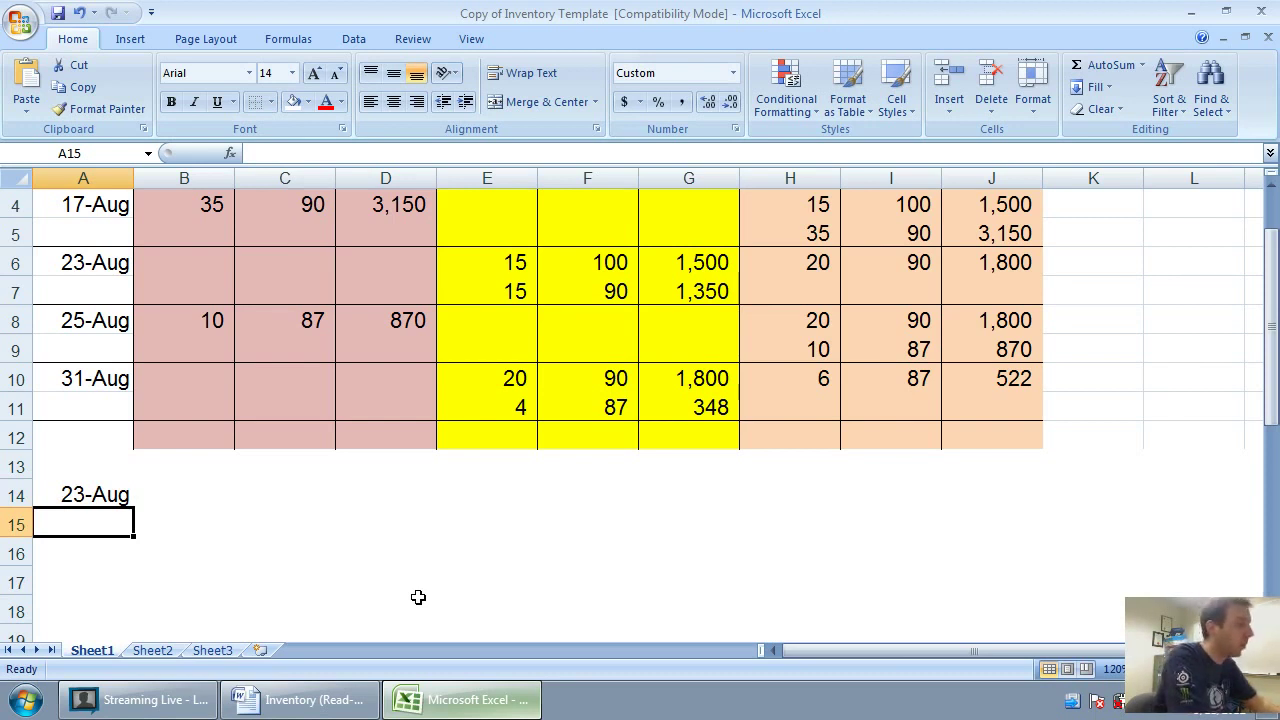
- Label the sale part of the August 23 entry with DR Cash in A15 and an indented CR Sales revenue in A16
{"action": "type", "text": "DR Cash"}
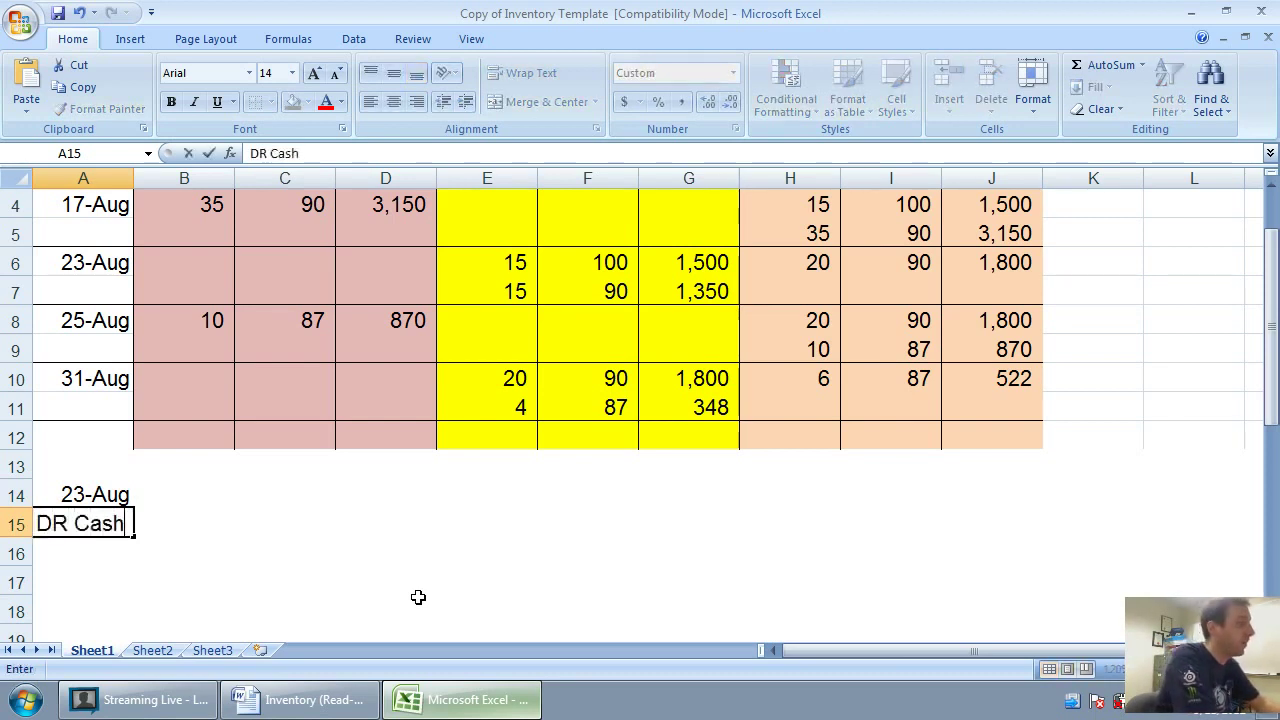
{"action": "key", "text": "Return"}
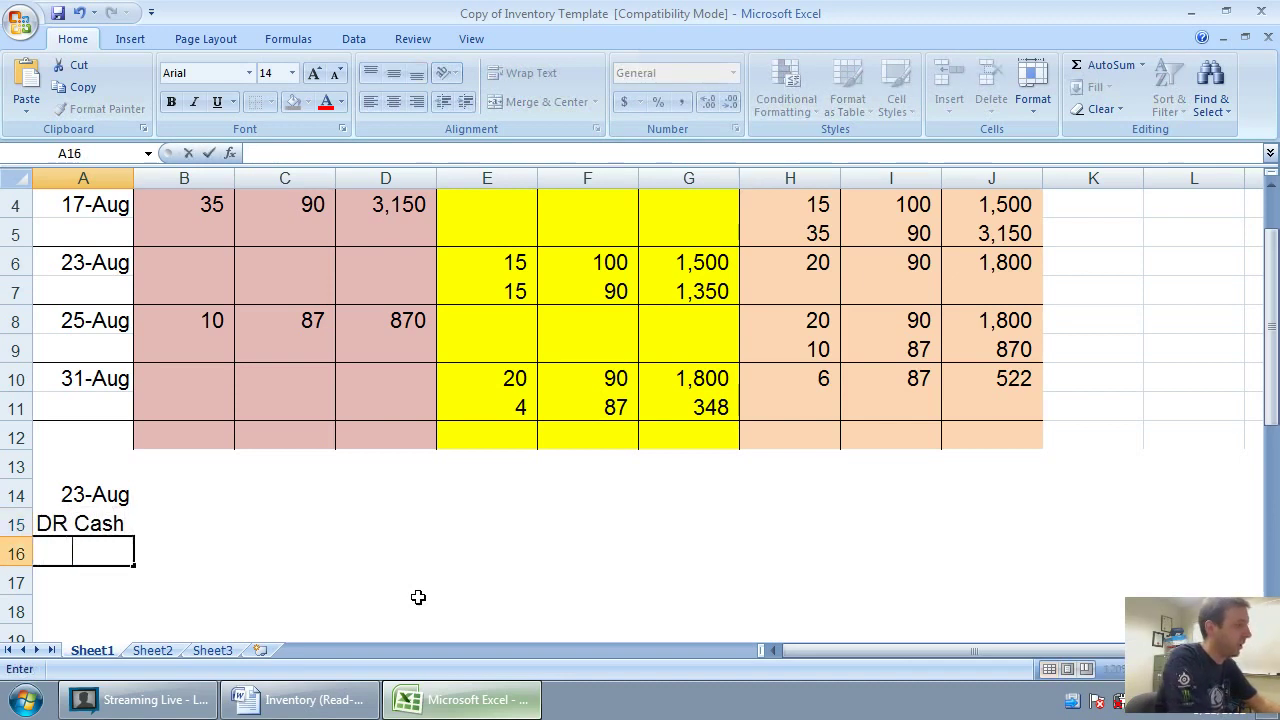
{"action": "type", "text": "CR Sales \\R"}
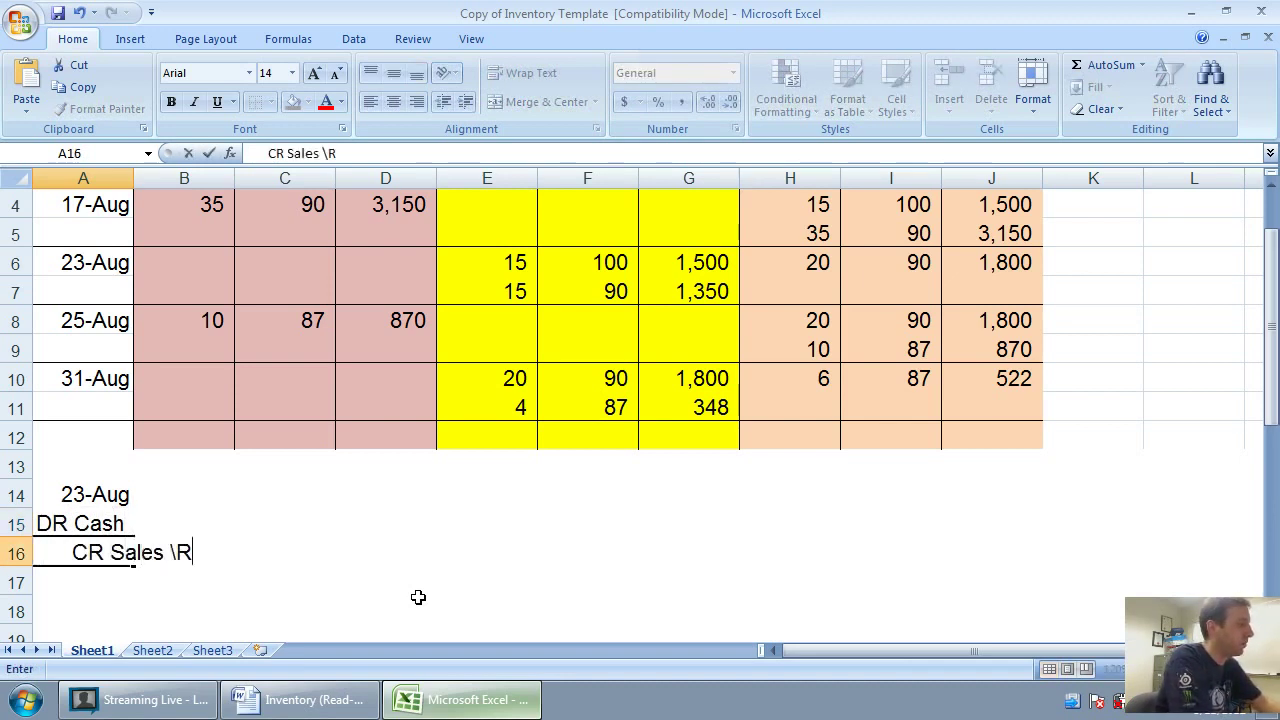
{"action": "key", "text": "BackSpace"}
{"action": "type", "text": "revenue"}
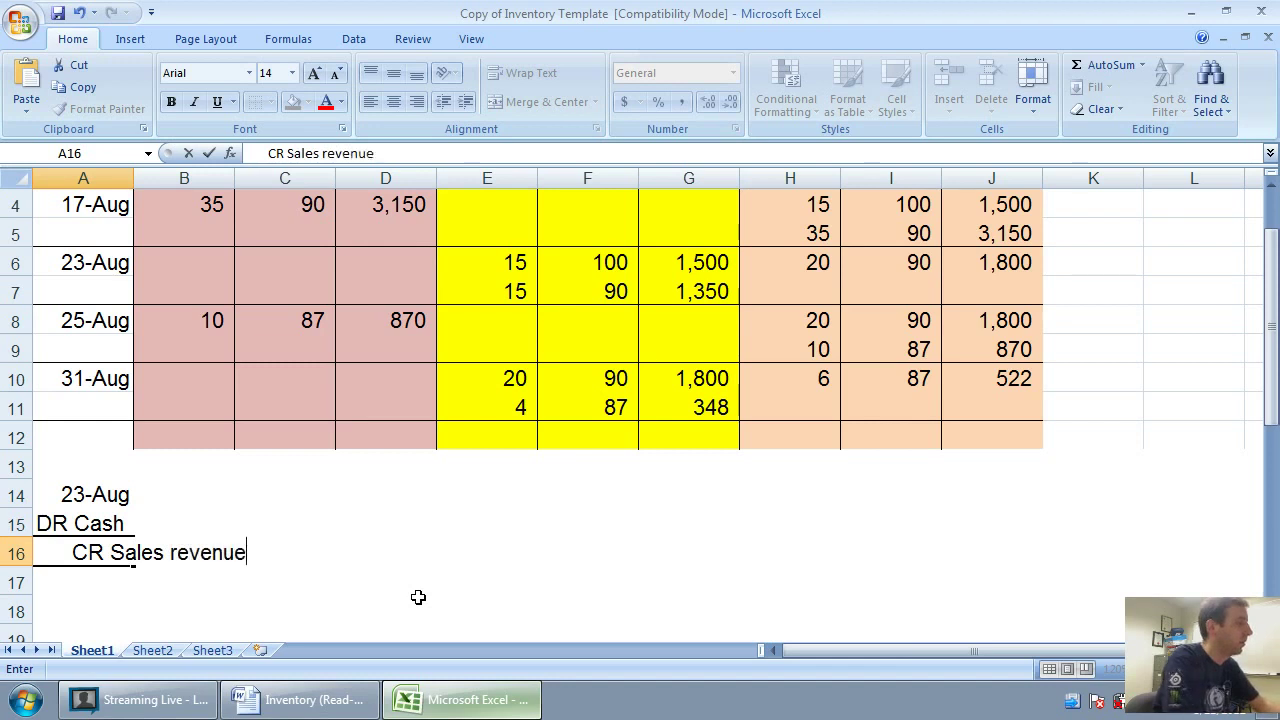
{"action": "key", "text": "Return"}
- Label the cost part of the August 23 entry with DR Cost of goods sold in A17 and an indented CR Inventory in A18
{"action": "type", "text": "DR C"}
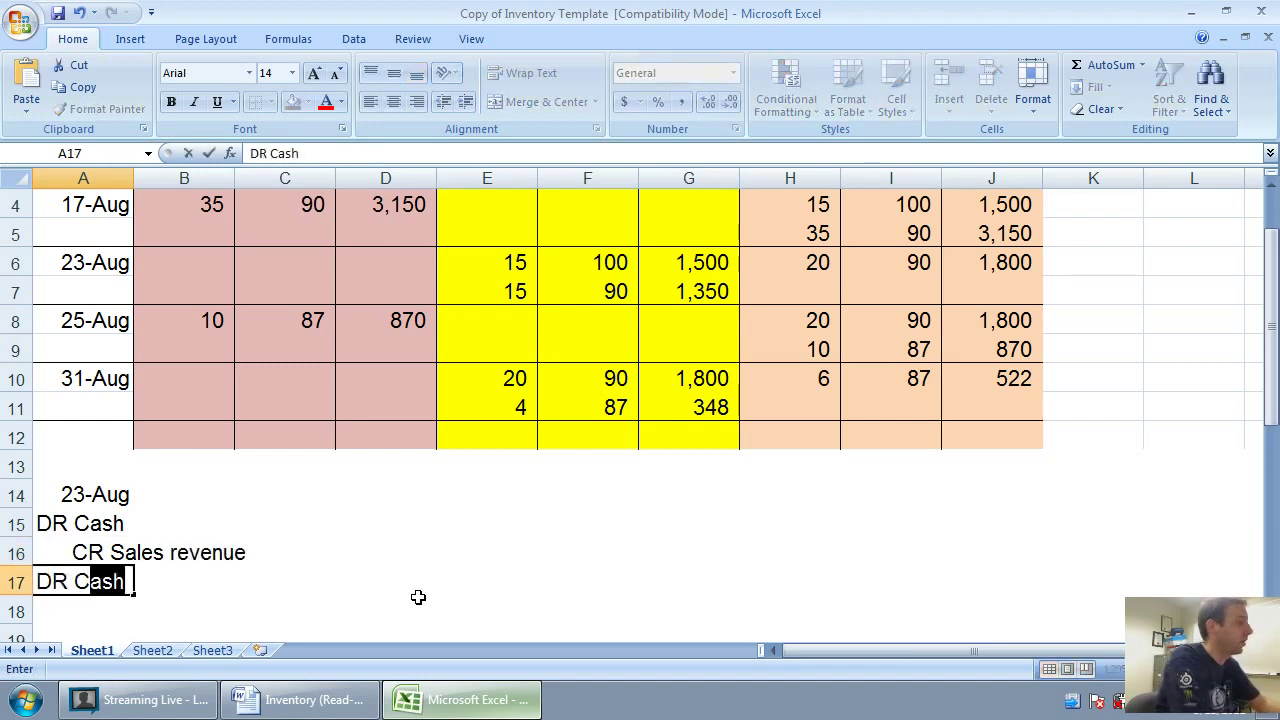
{"action": "type", "text": "ost of goods sold"}
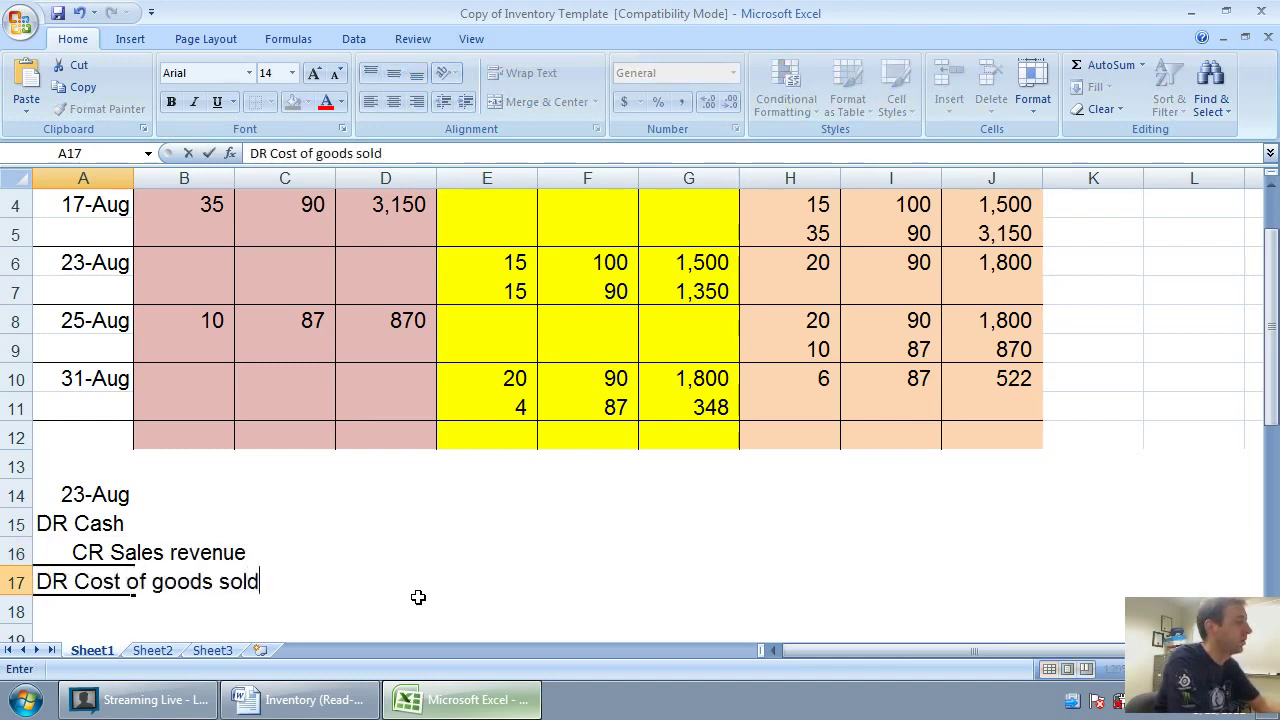
{"action": "key", "text": "Return"}
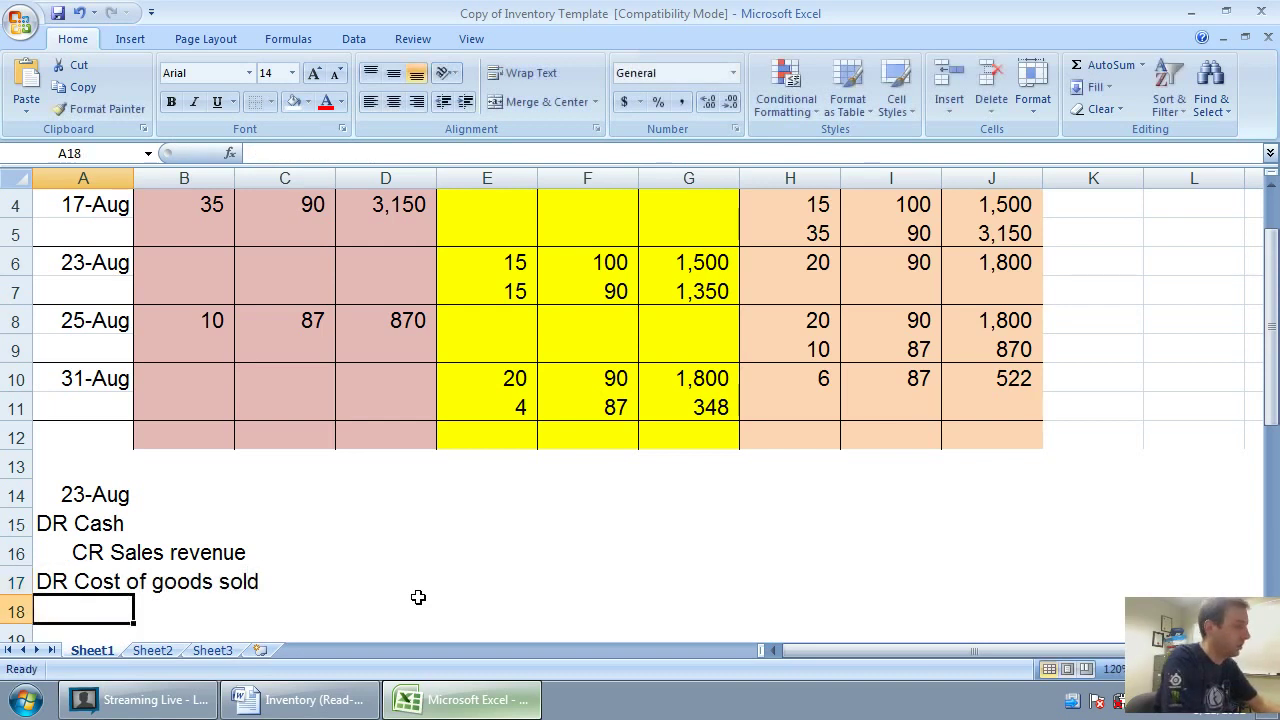
{"action": "type", "text": "CR I"}
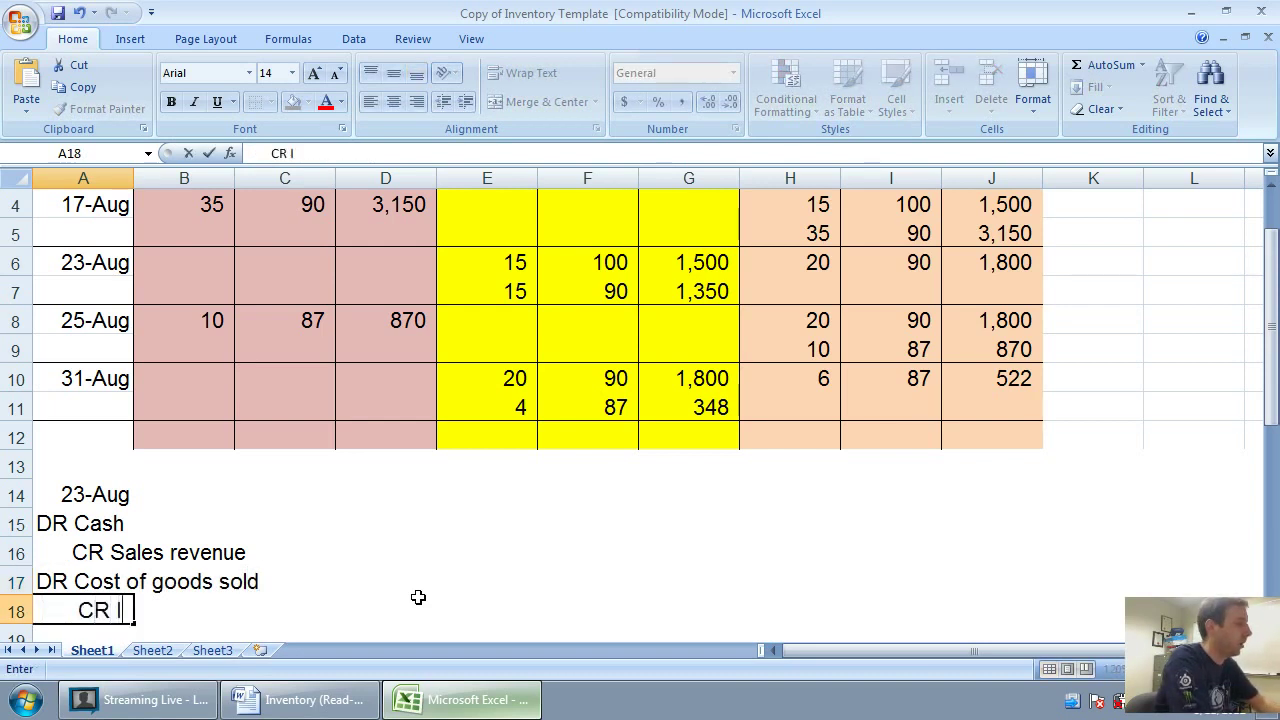
{"action": "type", "text": "nventory"}
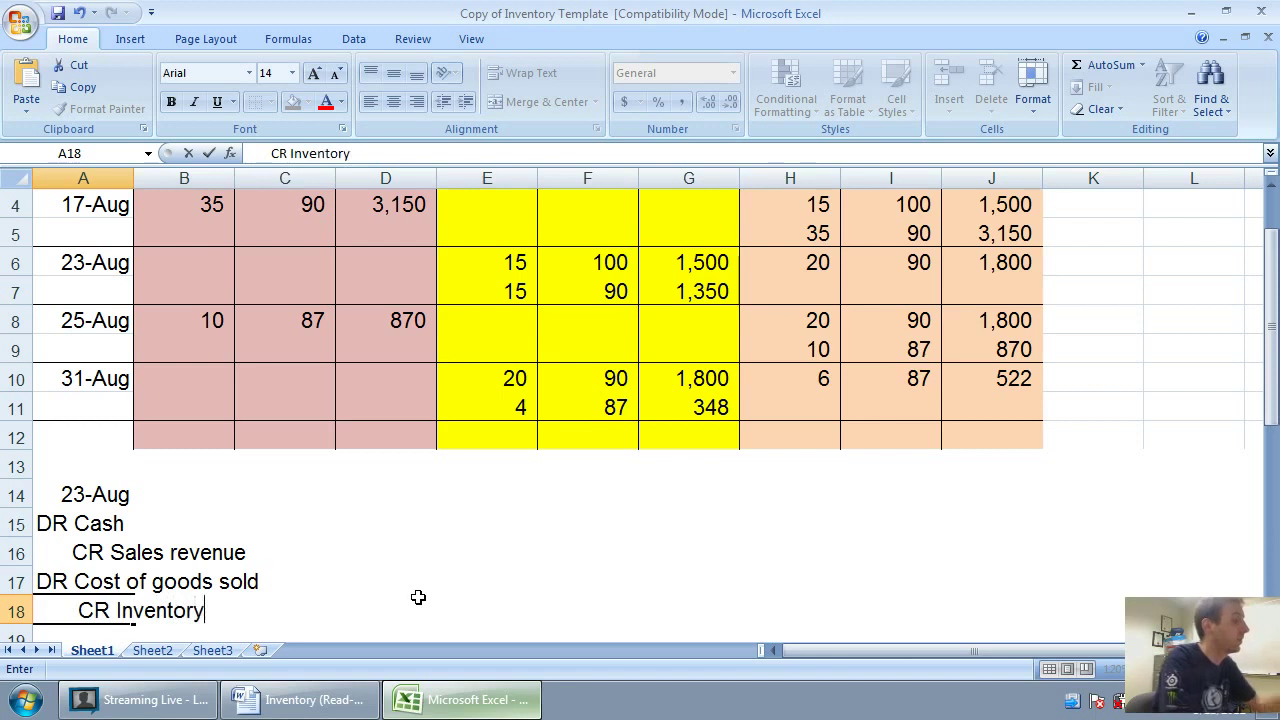
- Look up the August 23 sale's quantity and unit sale price in the Word inventory records and return to the Excel sheet
{"action": "key", "text": "Right"}
{"action": "key", "text": "Up"}
{"action": "key", "text": "Up"}
{"action": "key", "text": "Up"}
{"action": "key", "text": "Right"}
{"action": "key", "text": "Right"}
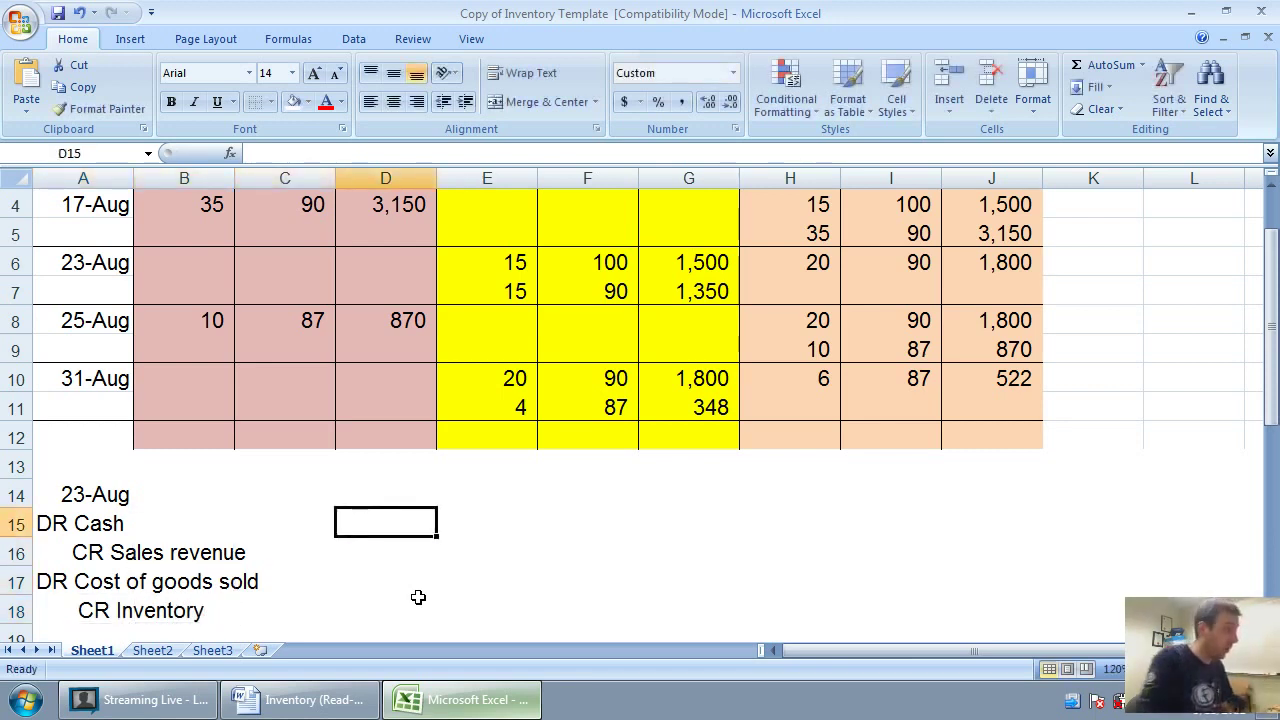
{"action": "left_click", "coordinate": [300, 699]}
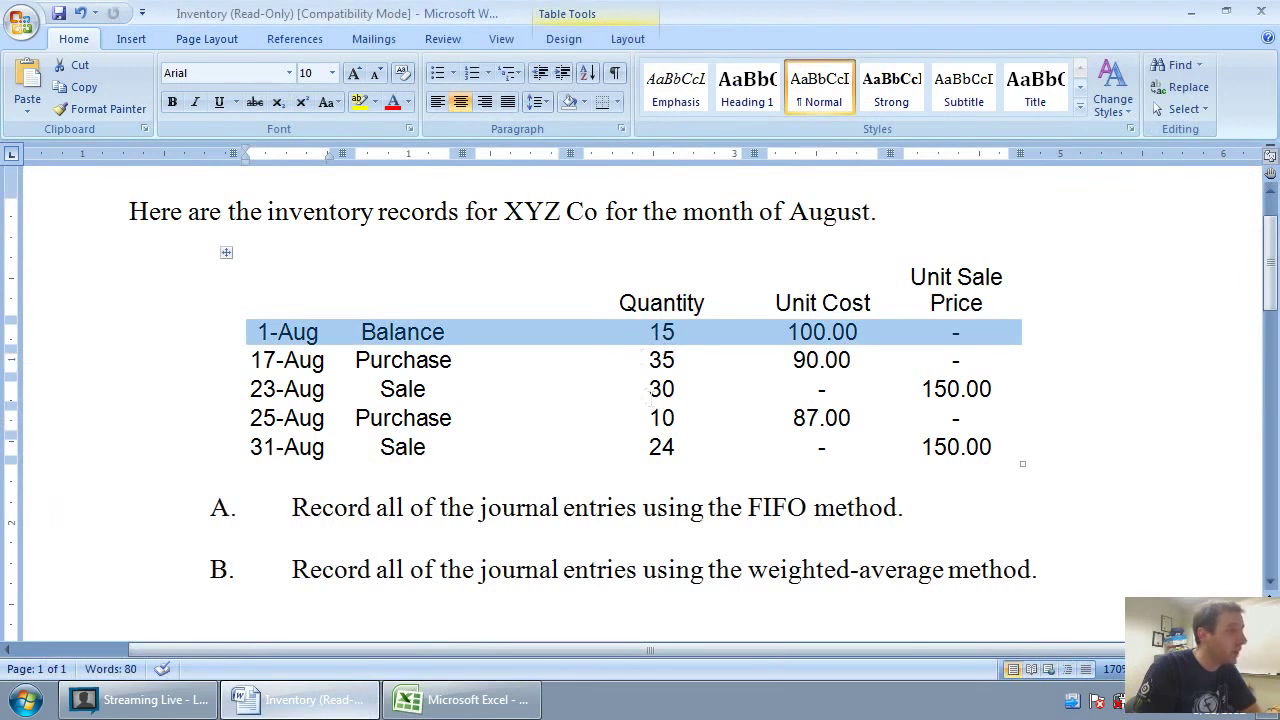
{"action": "left_click", "coordinate": [648, 389]}
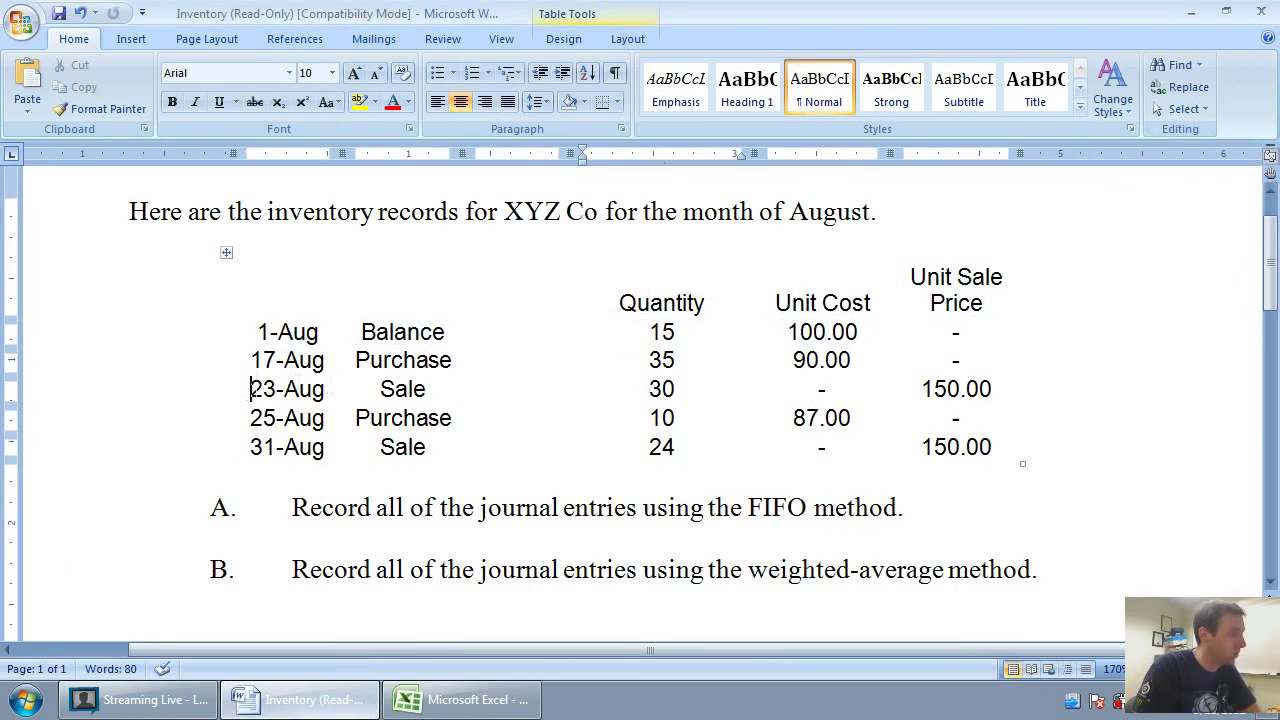
{"action": "left_click_drag", "start_coordinate": [250, 389], "coordinate": [950, 410]}
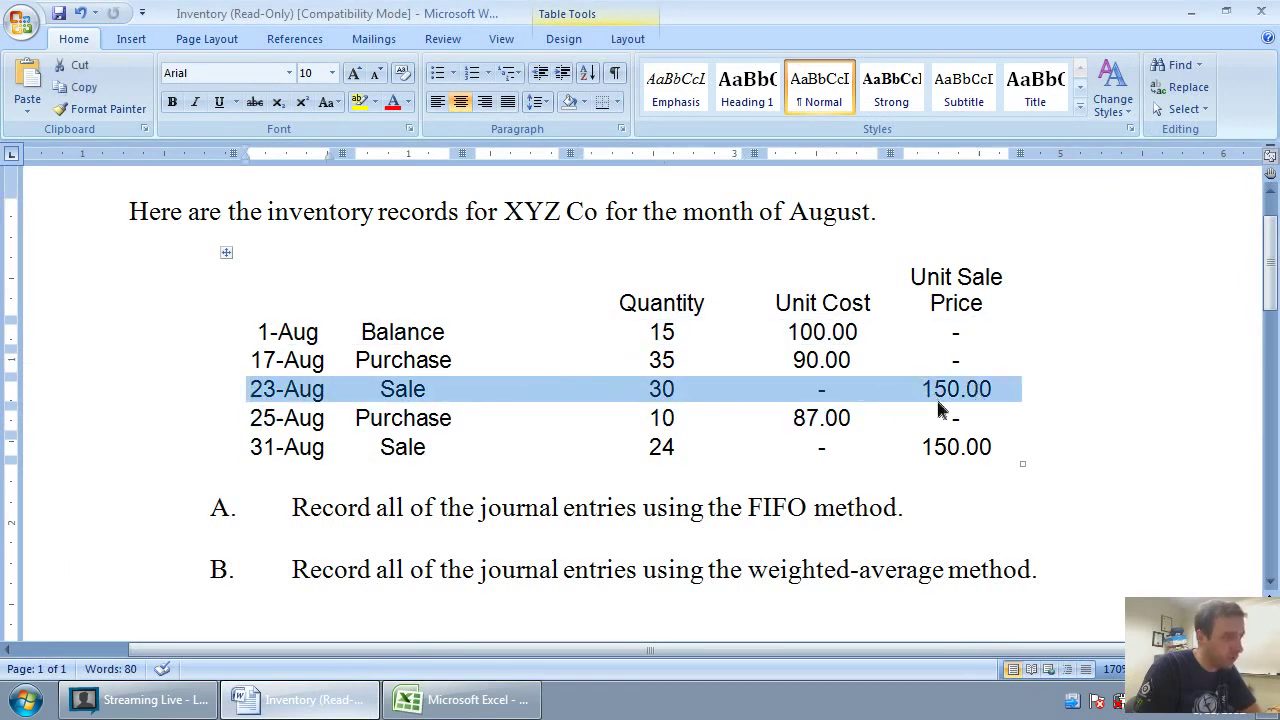
{"action": "left_click", "coordinate": [1044, 425]}
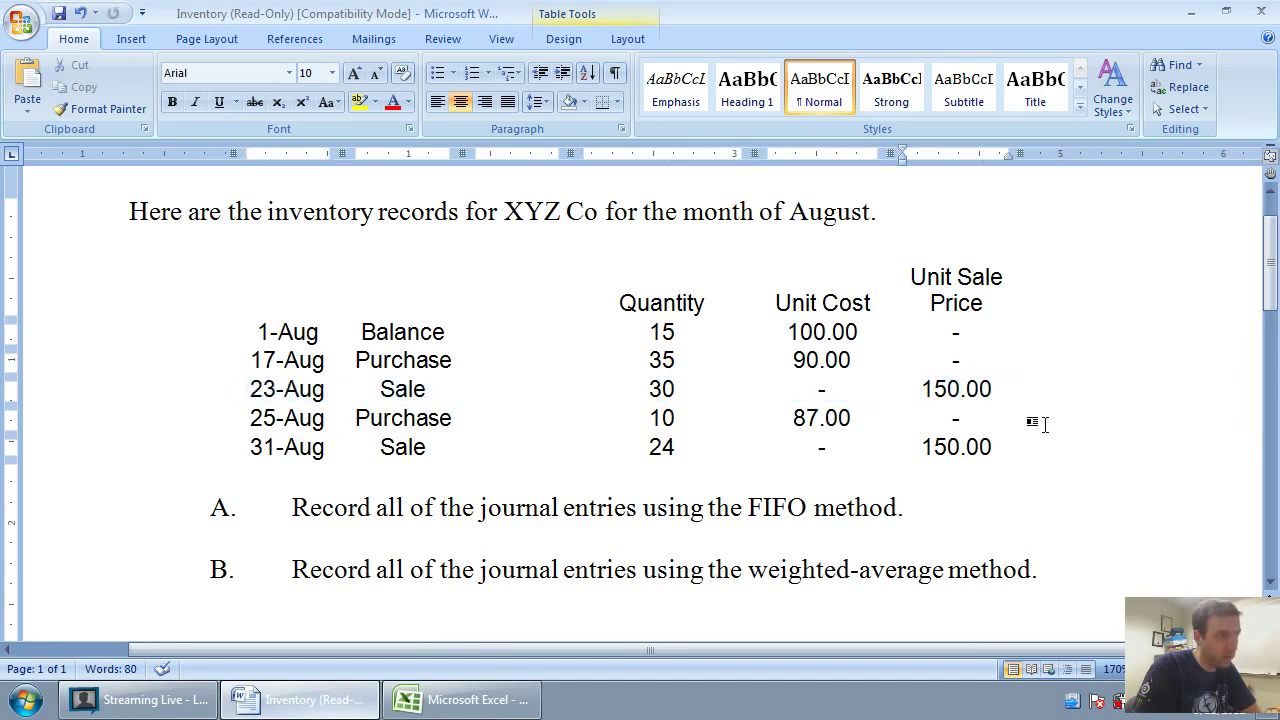
{"action": "left_click", "coordinate": [450, 713]}
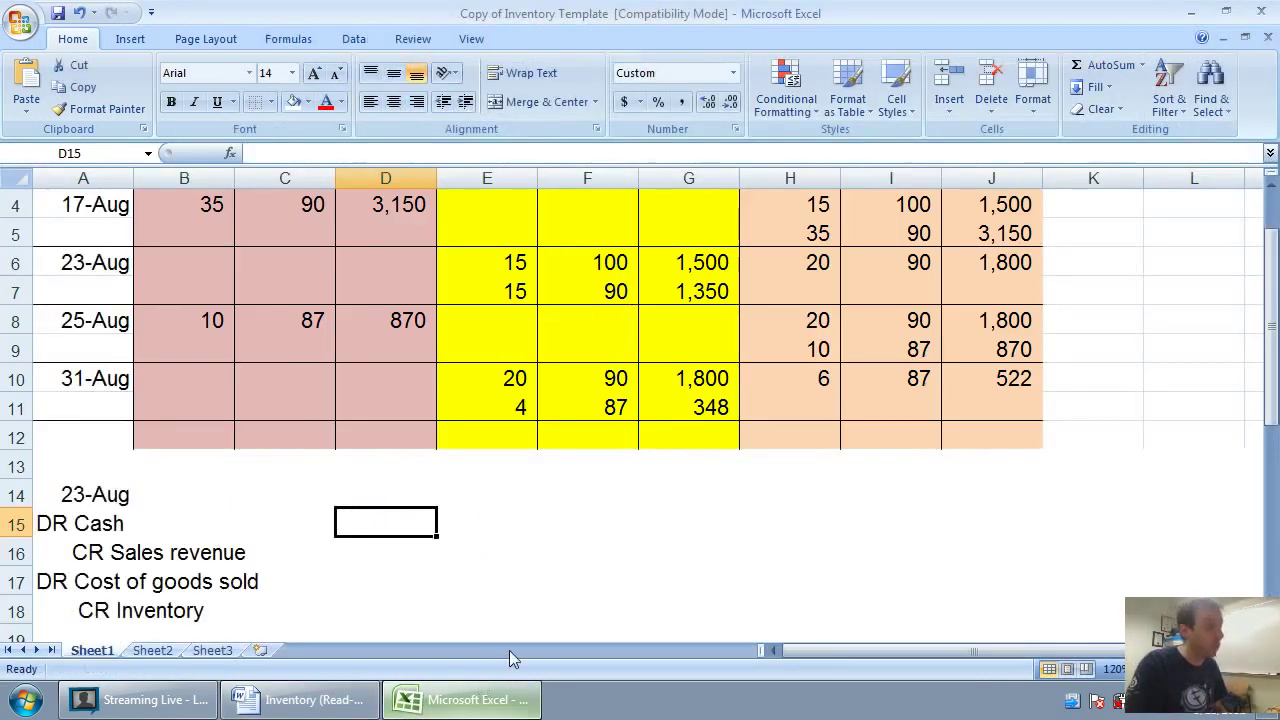
- Enter =30*150 in D15 as the cash debit and 4500 in E16 as the sales revenue credit
{"action": "type", "text": "0"}
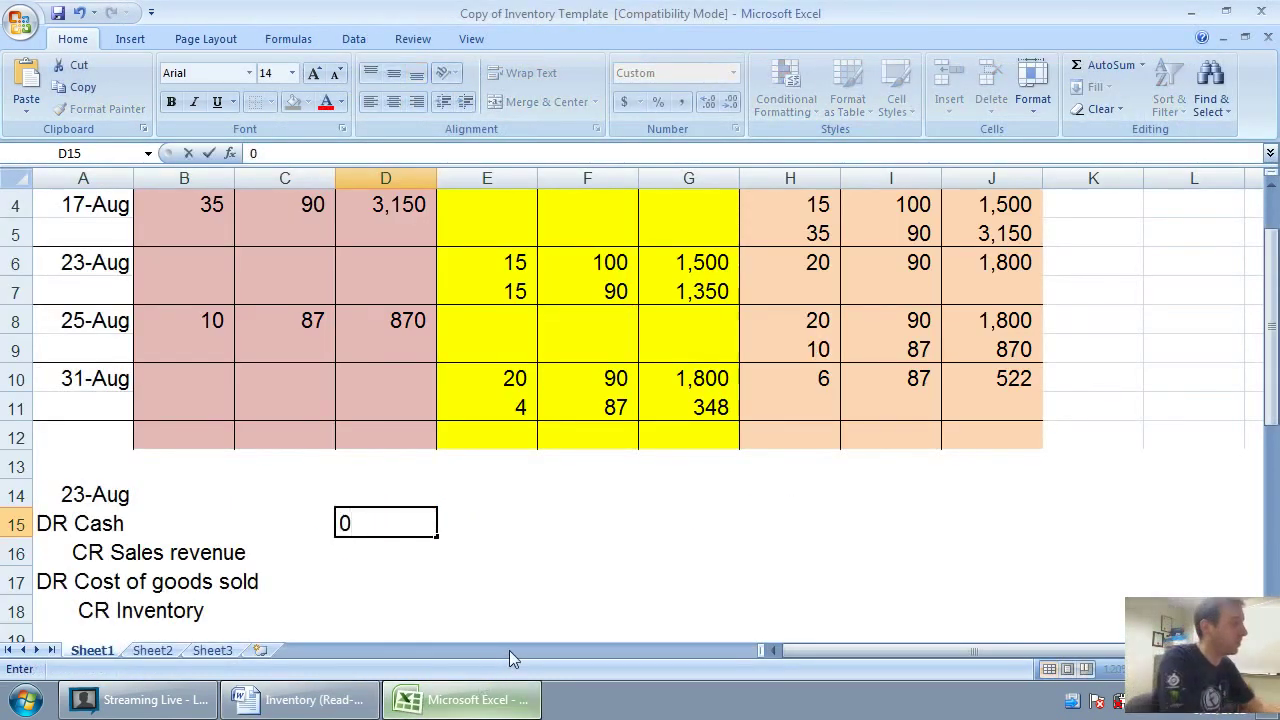
{"action": "key", "text": "BackSpace"}
{"action": "type", "text": "-"}
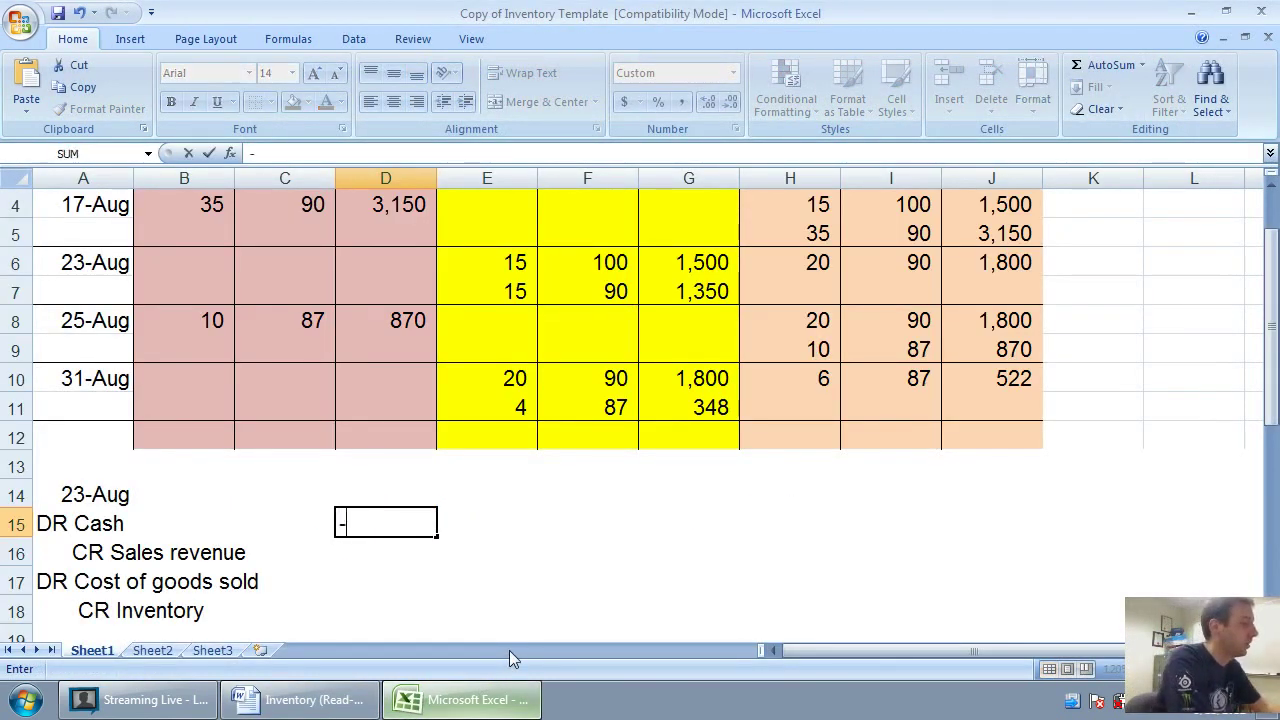
{"action": "key", "text": "BackSpace"}
{"action": "type", "text": "=30*15"}
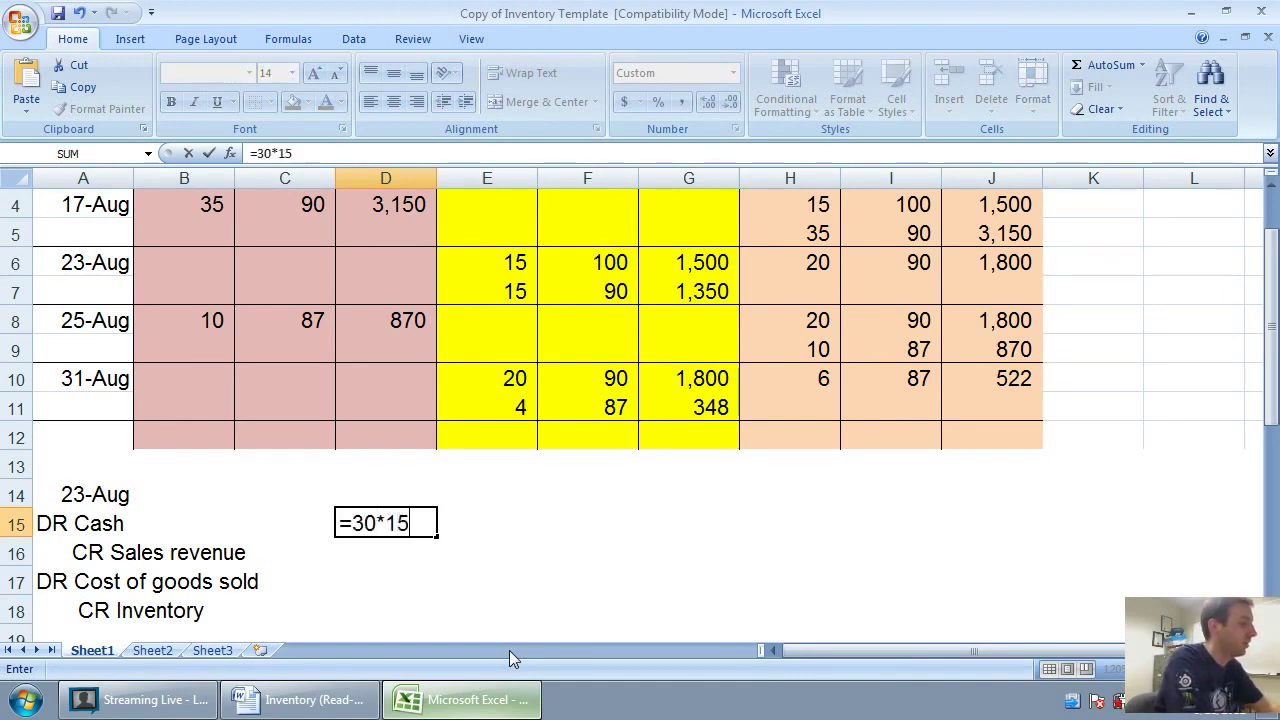
{"action": "key", "text": "Return"}
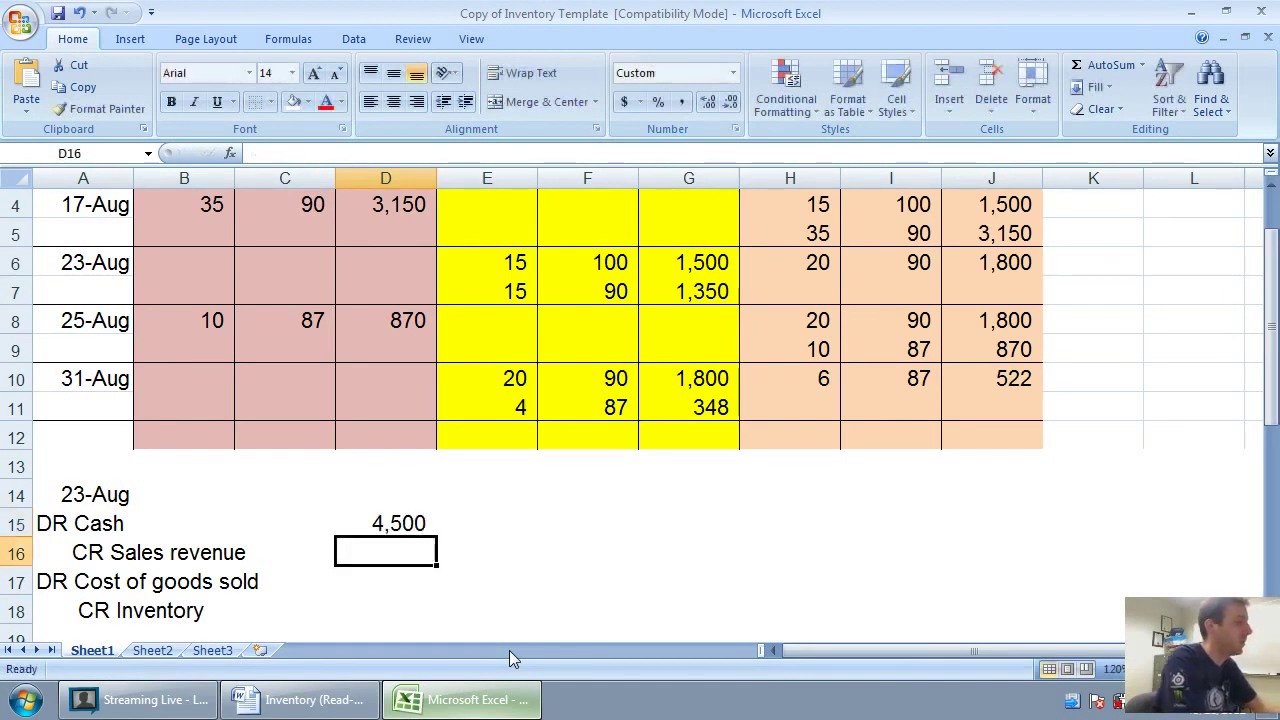
{"action": "key", "text": "Right"}
{"action": "type", "text": "4500"}
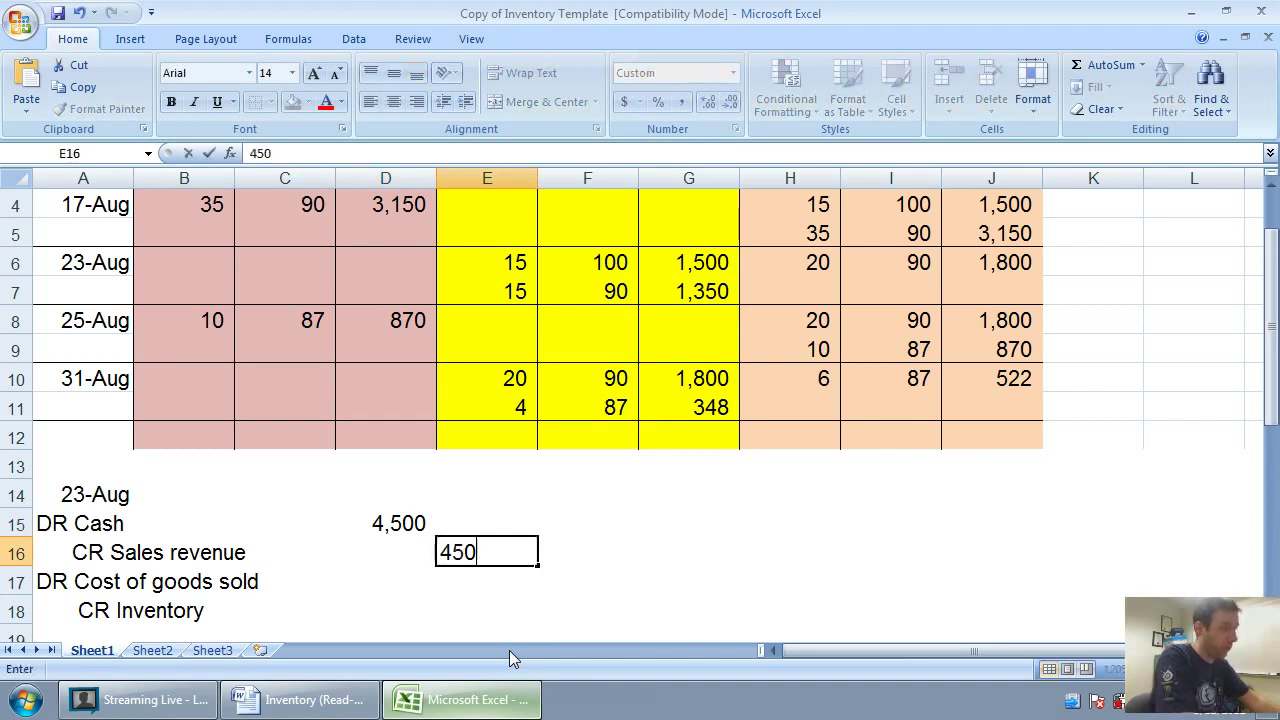
{"action": "key", "text": "Return"}
- Total the August 23 cost of goods sold in G6:G7 and record 2850 as the debit in D17 and the inventory credit in E18
{"action": "key", "text": "Left"}
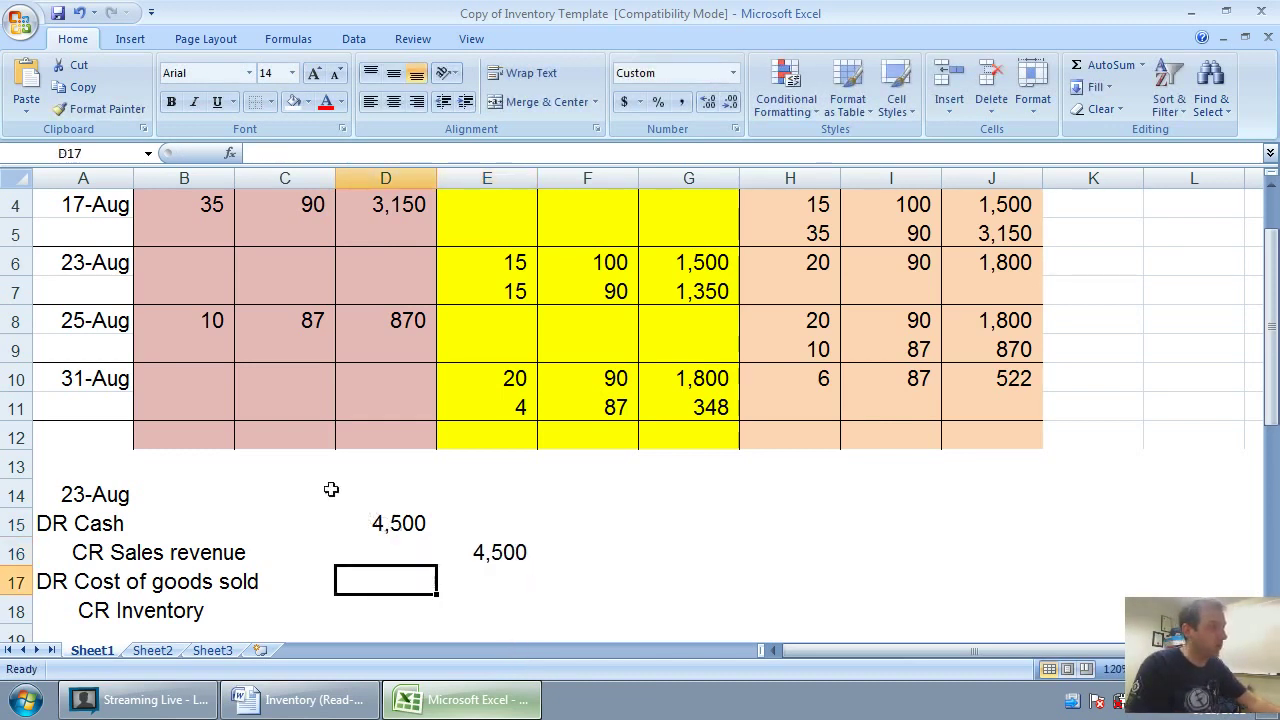
{"action": "scroll", "coordinate": [702, 300], "scroll_direction": "up", "scroll_amount": 1}
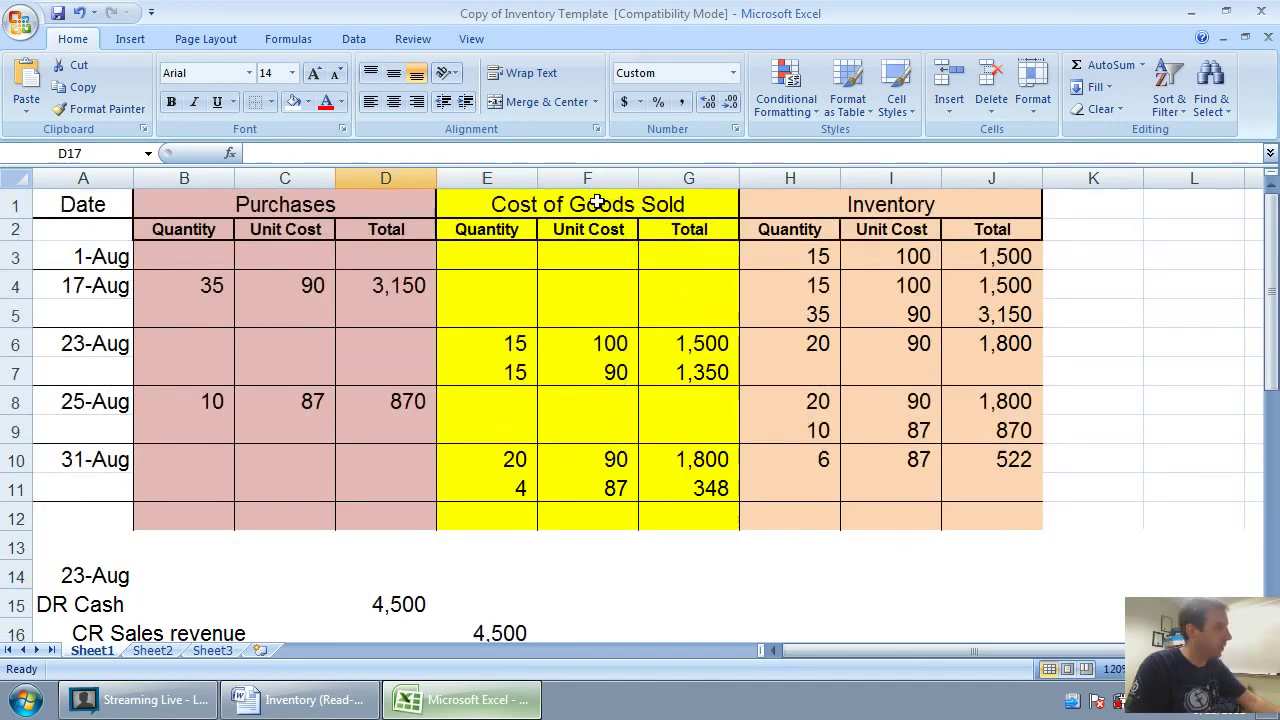
{"action": "left_click_drag", "start_coordinate": [691, 340], "coordinate": [702, 375]}
{"action": "scroll", "coordinate": [720, 440], "scroll_direction": "down", "scroll_amount": 2}
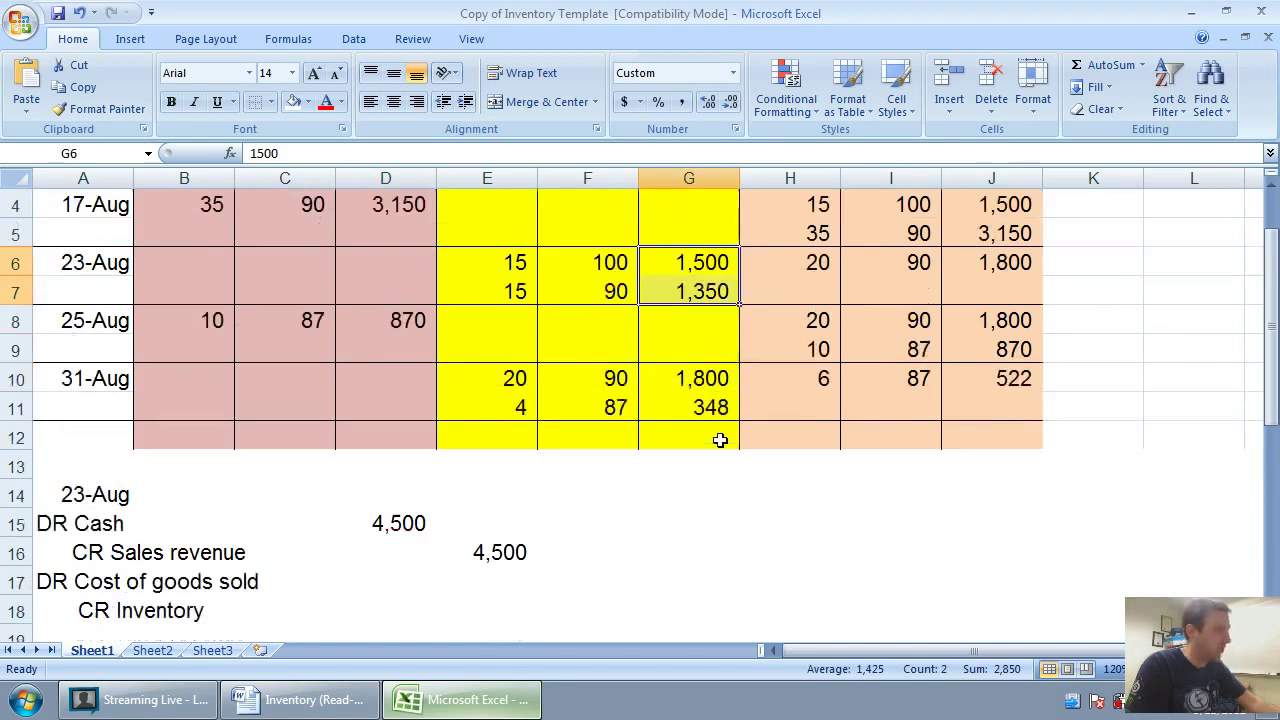
{"action": "scroll", "coordinate": [705, 432], "scroll_direction": "up", "scroll_amount": 1}
{"action": "left_click", "coordinate": [398, 582]}
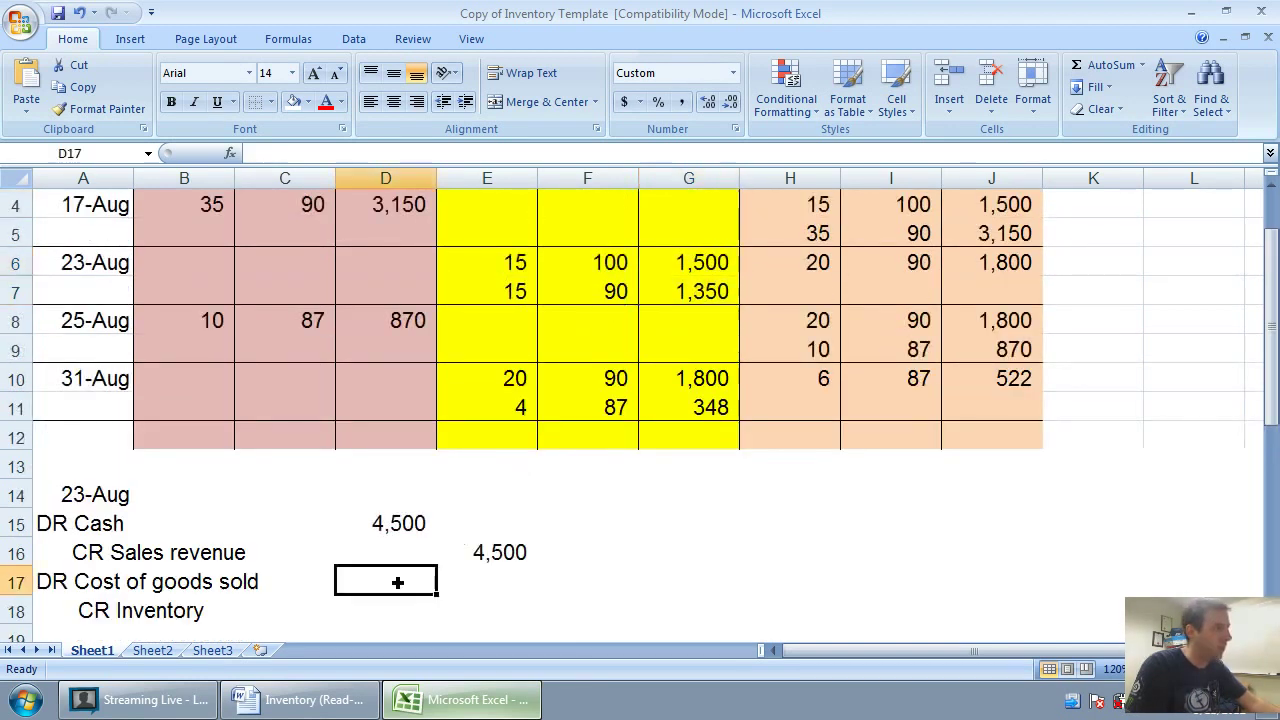
{"action": "type", "text": "2850"}
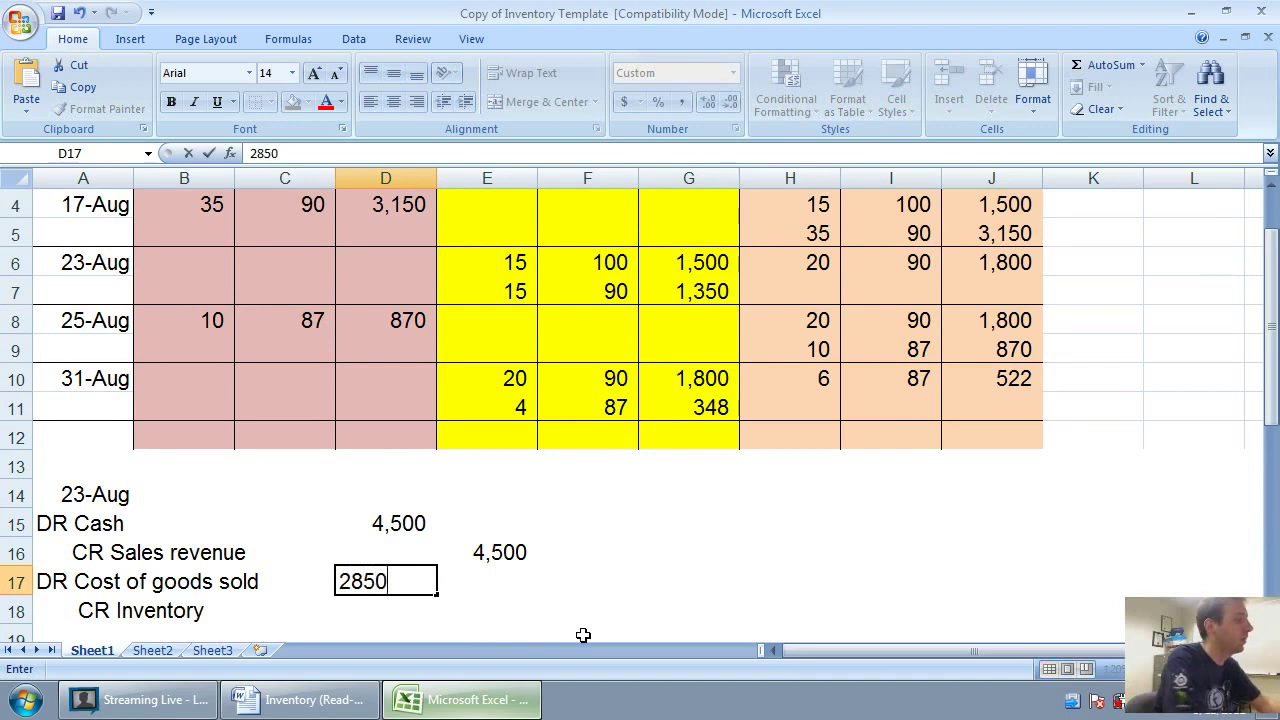
{"action": "key", "text": "Return"}
{"action": "key", "text": "Right"}
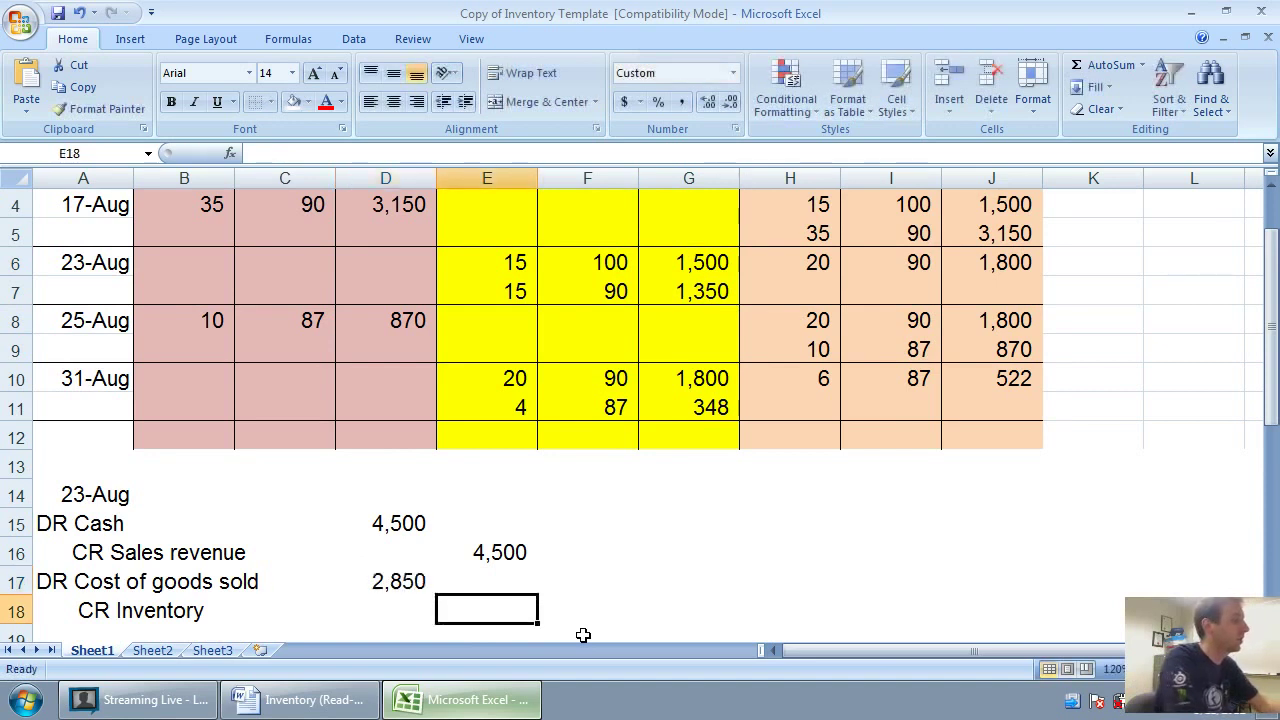
{"action": "type", "text": "2850"}
{"action": "key", "text": "Up"}
{"action": "key", "text": "Up"}
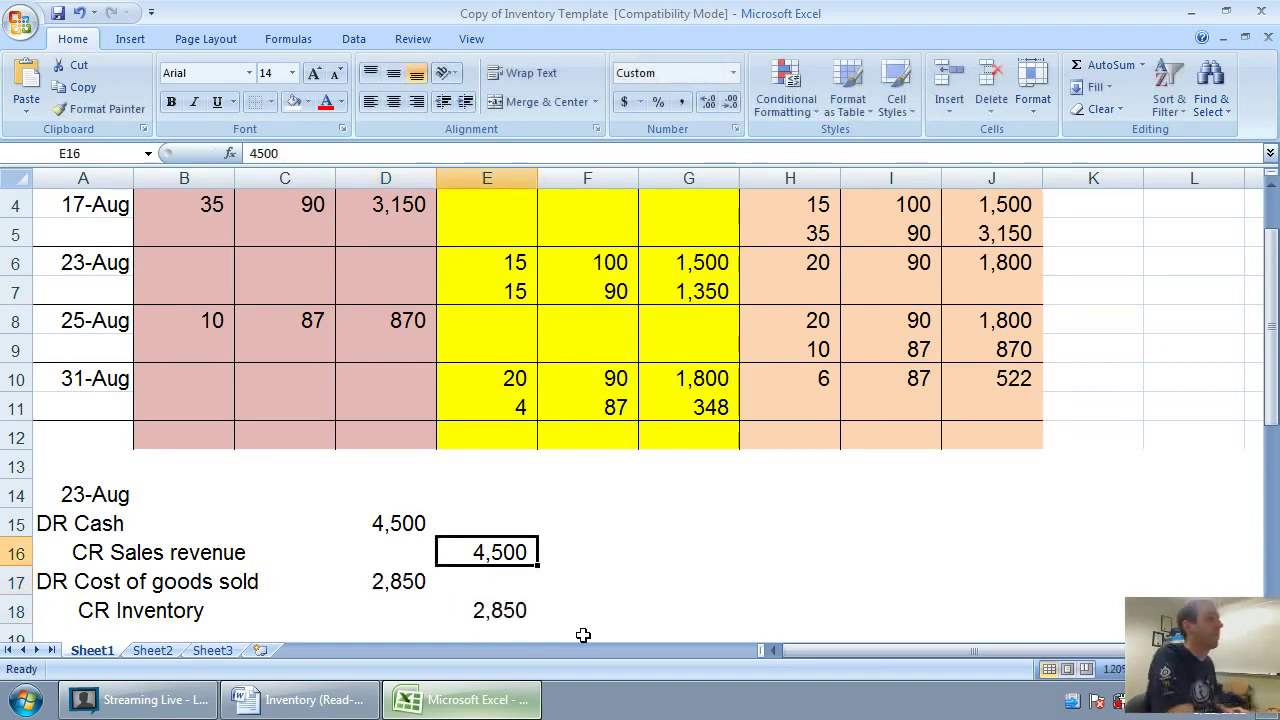
{"action": "key", "text": "Left"}
{"action": "key", "text": "Up"}
{"action": "key", "text": "Left"}
{"action": "key", "text": "Left"}
{"action": "key", "text": "Left"}
{"action": "key", "text": "Up"}
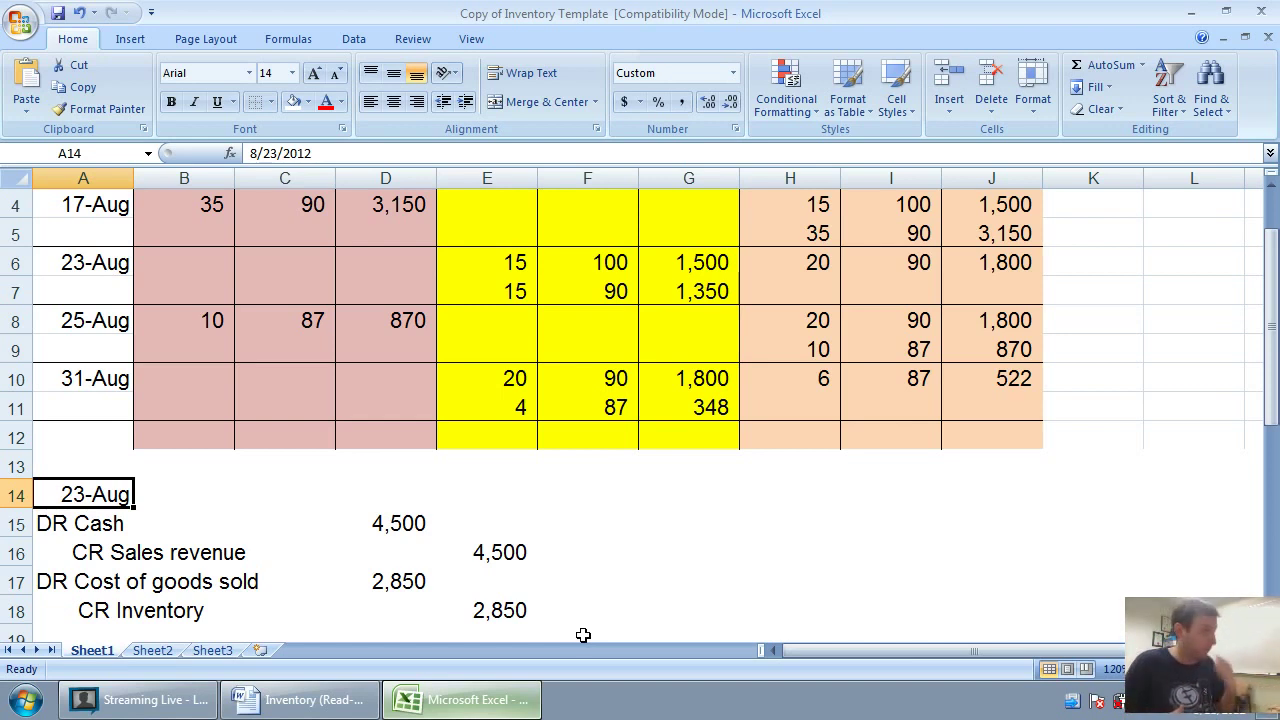
- Review the August 23 entry against the Word sale record and the cost of goods sold amounts in G6:G7
{"action": "left_click", "coordinate": [300, 699]}
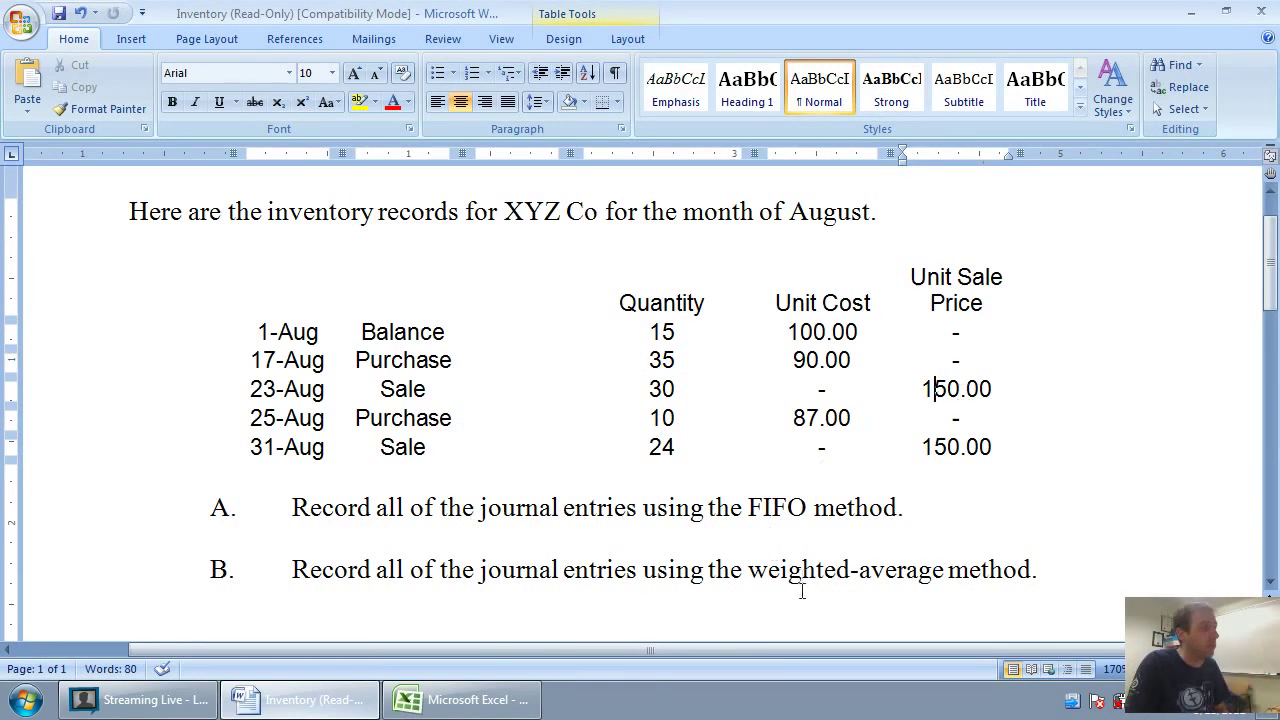
{"action": "left_click", "coordinate": [490, 701]}
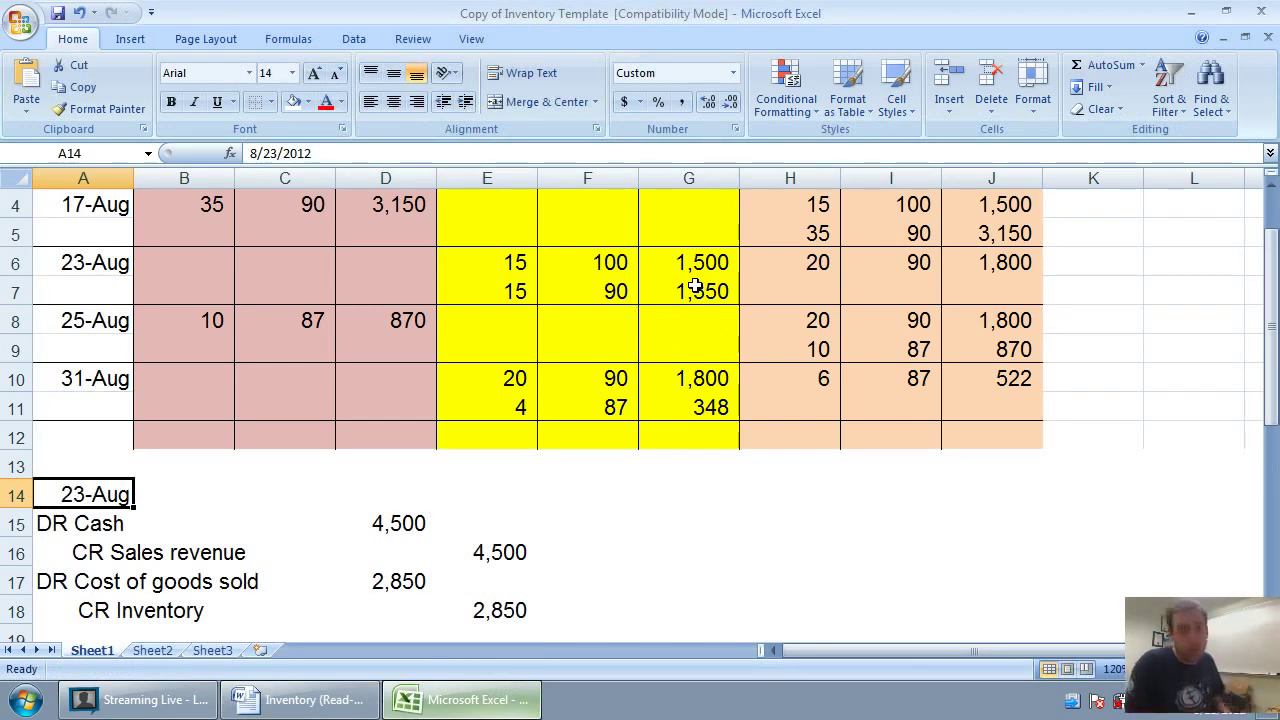
{"action": "scroll", "coordinate": [695, 287], "scroll_direction": "up", "scroll_amount": 1}
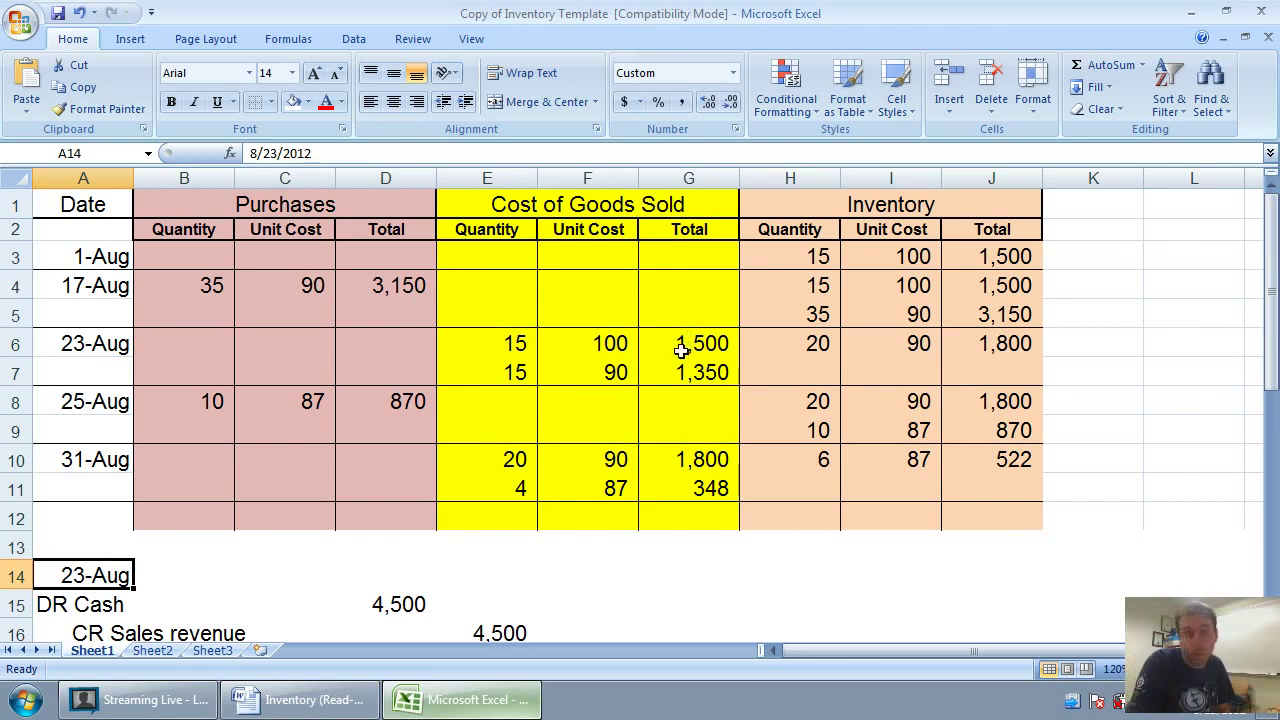
{"action": "left_click_drag", "start_coordinate": [682, 342], "coordinate": [700, 367]}
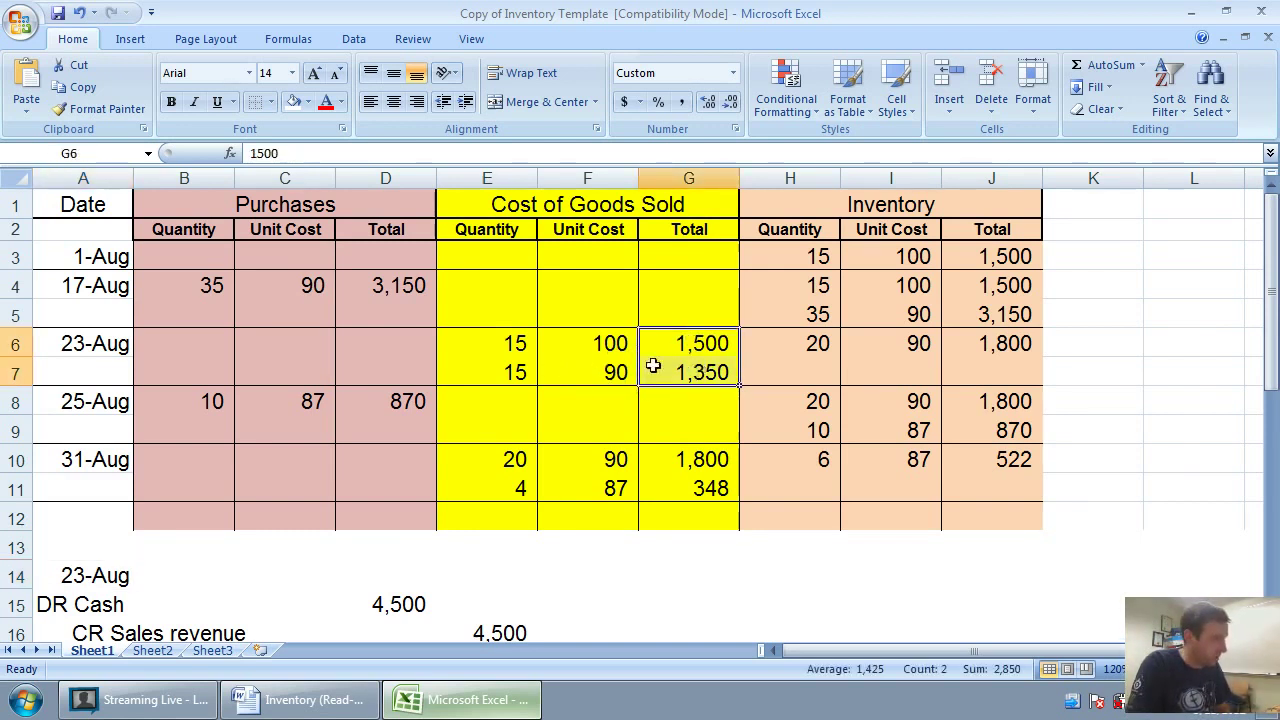
{"action": "scroll", "coordinate": [718, 385], "scroll_direction": "down", "scroll_amount": 1}
{"action": "scroll", "coordinate": [718, 385], "scroll_direction": "down", "scroll_amount": 1}
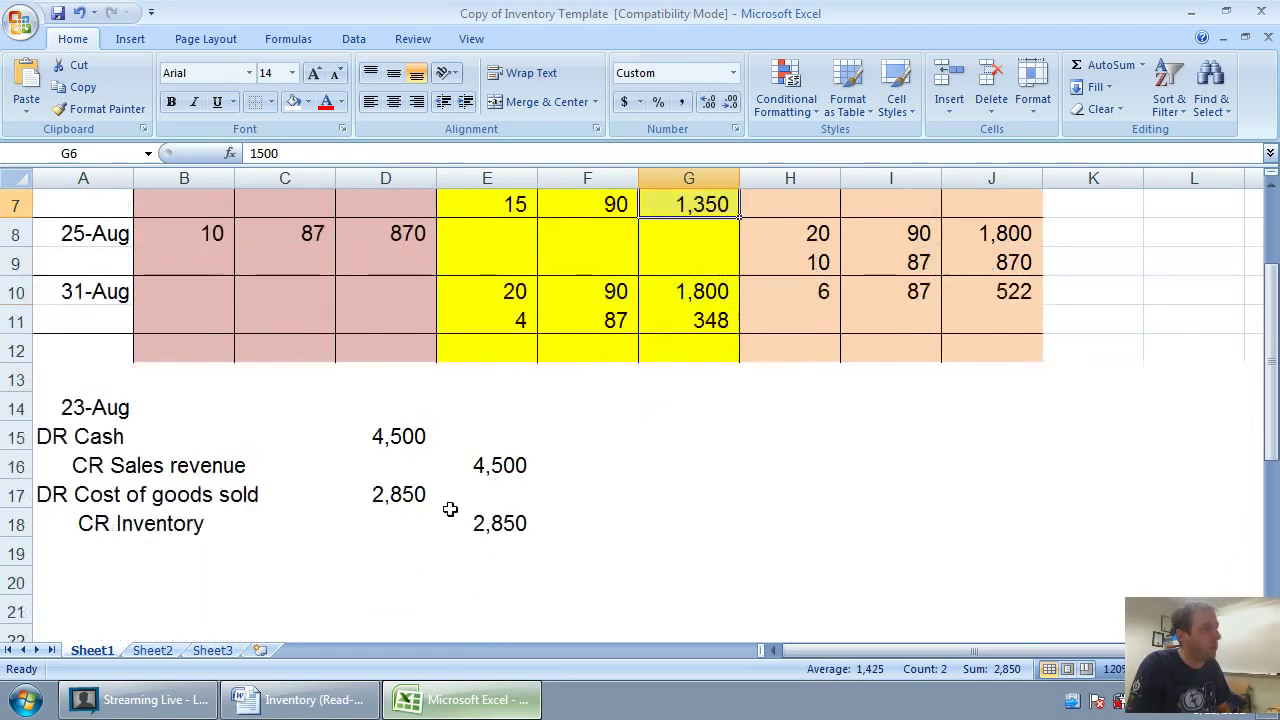
{"action": "left_click", "coordinate": [397, 495]}
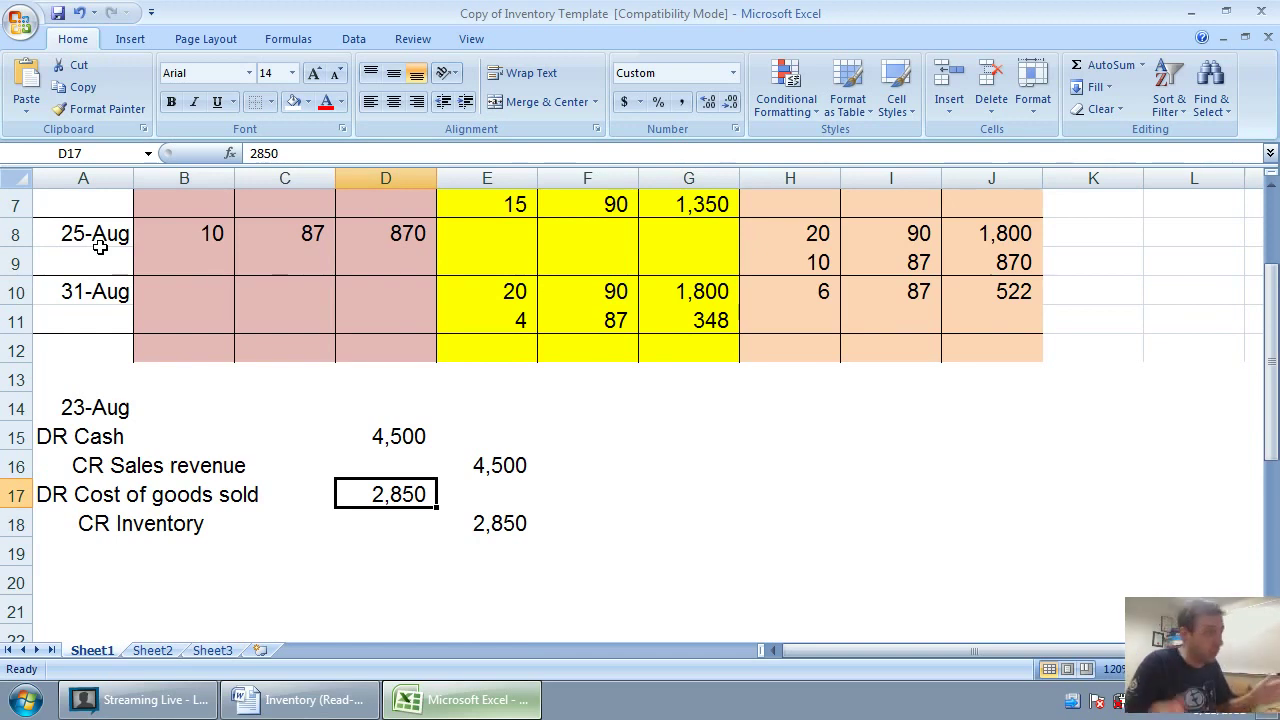
{"action": "left_click", "coordinate": [85, 409]}
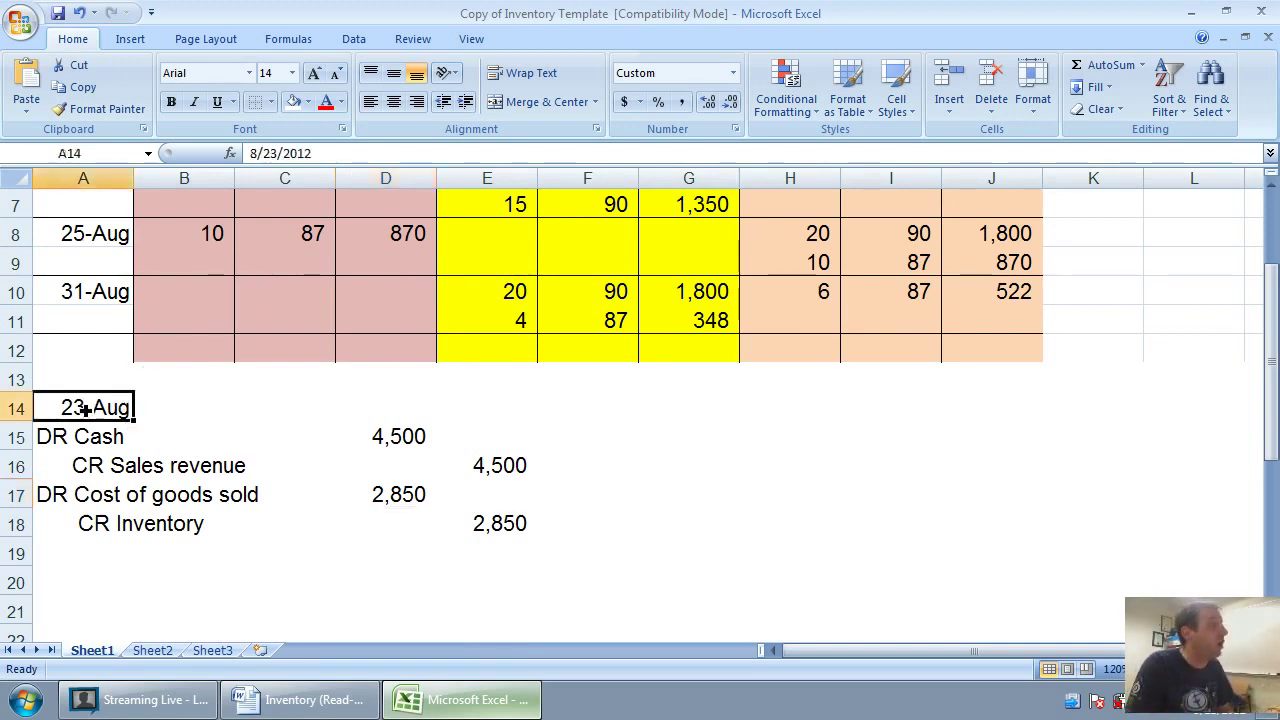
- Change the journal entry date in A14 to 31-Aug and clear the old amounts from D15, E16, D17 and E18
{"action": "type", "text": "31-Aug"}
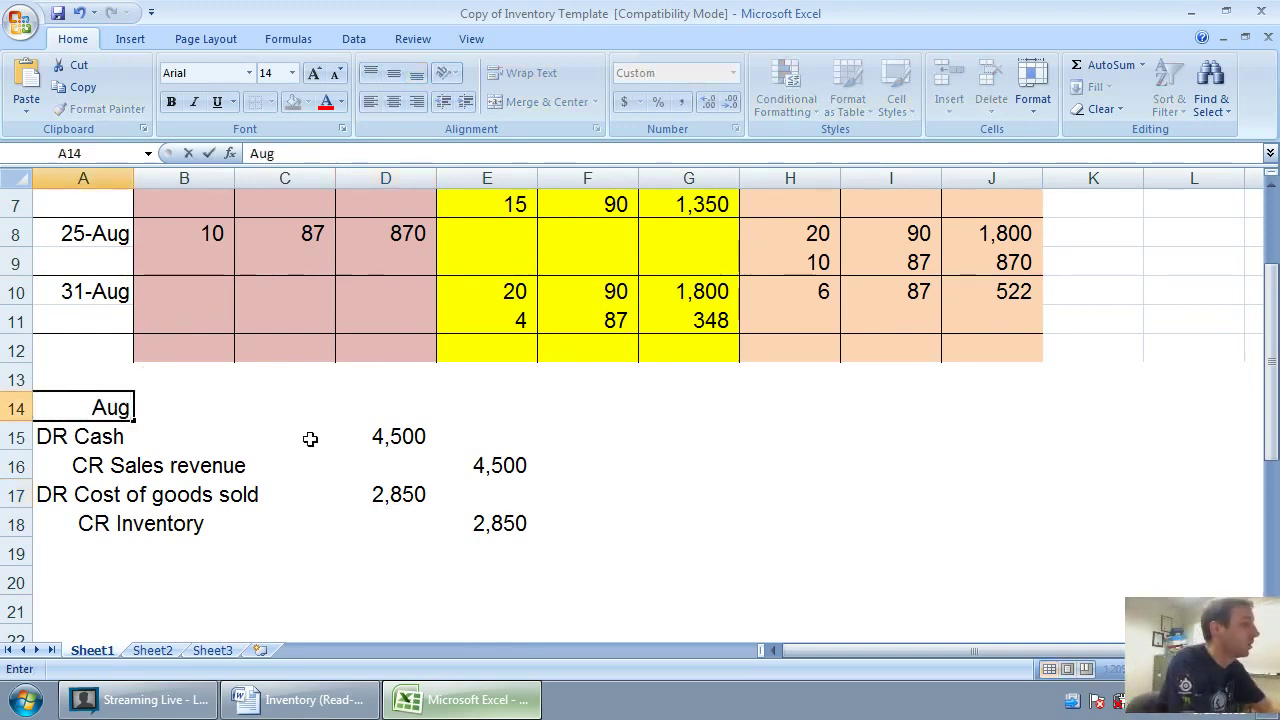
{"action": "key", "text": "Return"}
{"action": "key", "text": "Right"}
{"action": "key", "text": "Right"}
{"action": "key", "text": "Right"}
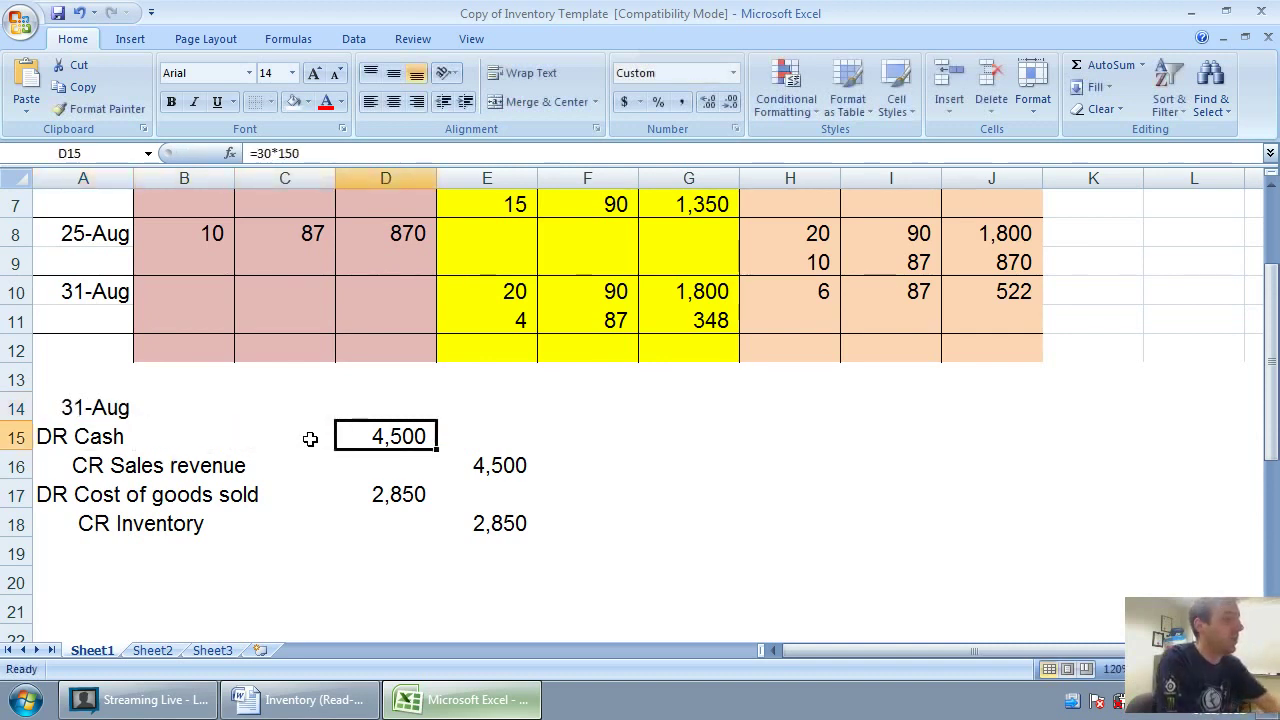
{"action": "key", "text": "Delete"}
{"action": "key", "text": "Down"}
{"action": "key", "text": "Right"}
{"action": "key", "text": "Delete"}
{"action": "key", "text": "Down"}
{"action": "key", "text": "Down"}
{"action": "key", "text": "Delete"}
{"action": "key", "text": "Left"}
{"action": "key", "text": "Up"}
{"action": "key", "text": "Delete"}
{"action": "key", "text": "Up"}
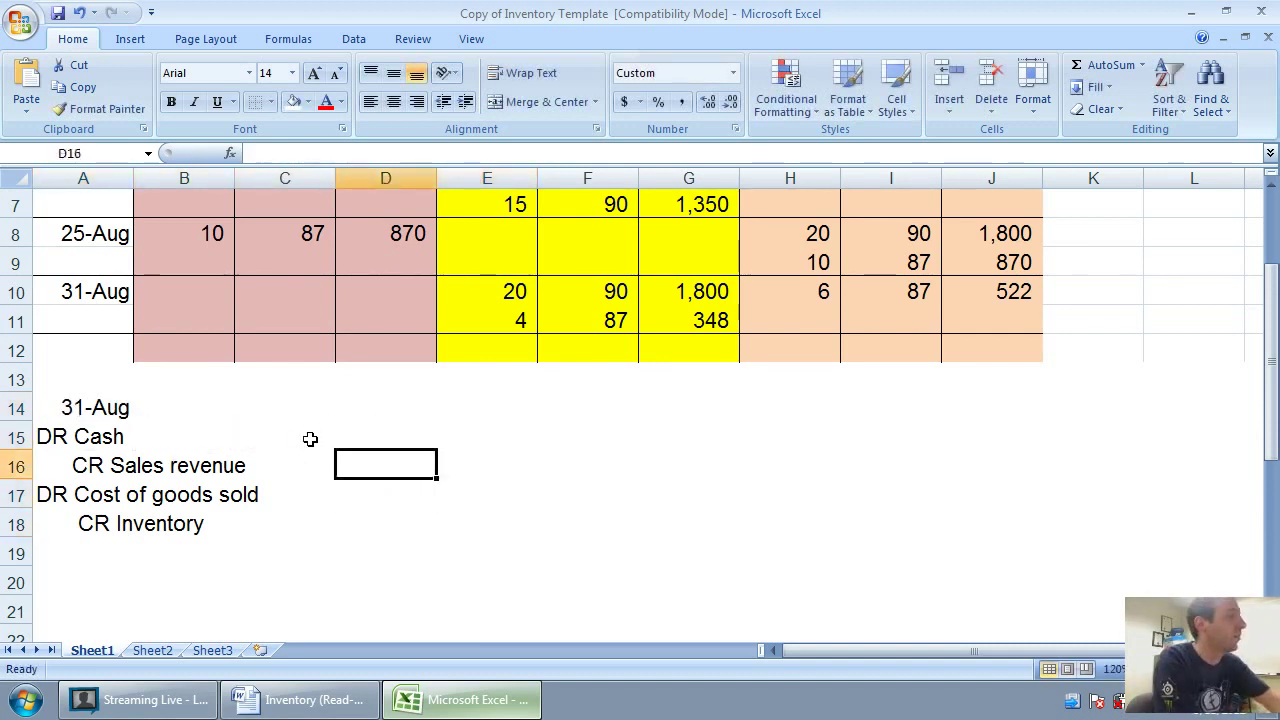
{"action": "key", "text": "Up"}
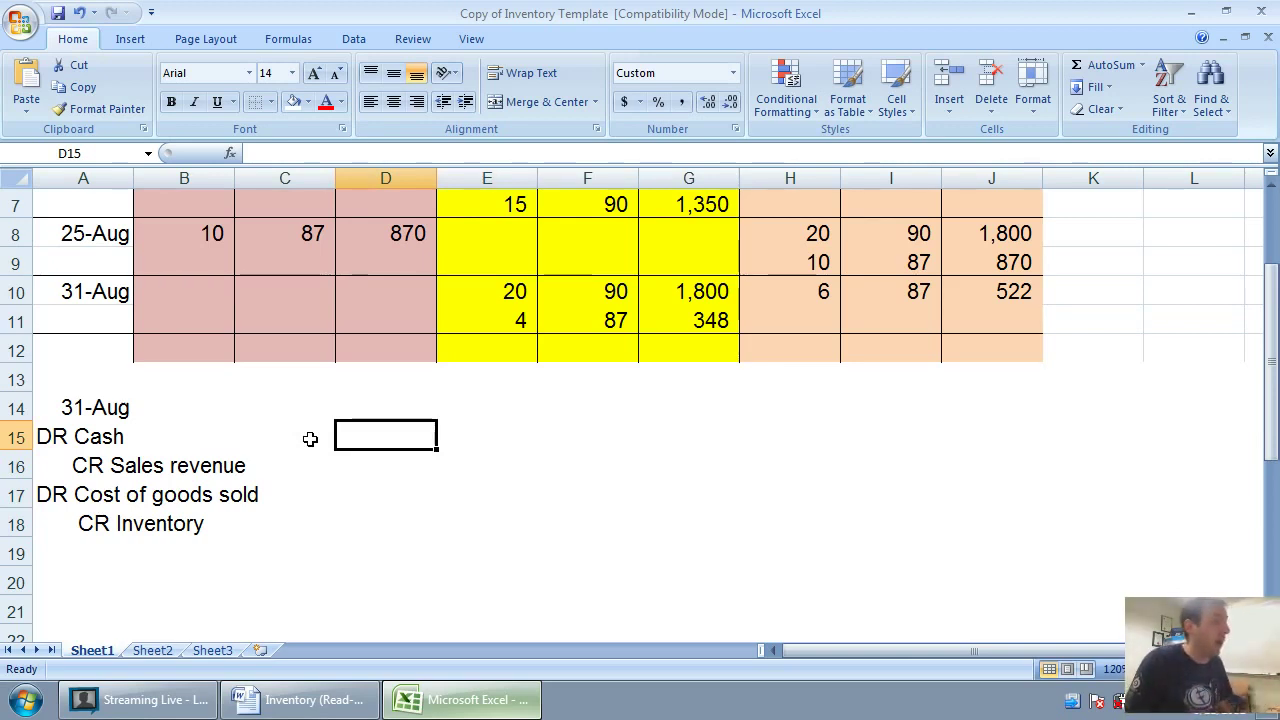
- Check the August 31 sale in the Word inventory records and enter =24*150 as the cash debit in D15 and 3600 as the revenue credit in E16
{"action": "left_click", "coordinate": [305, 700]}
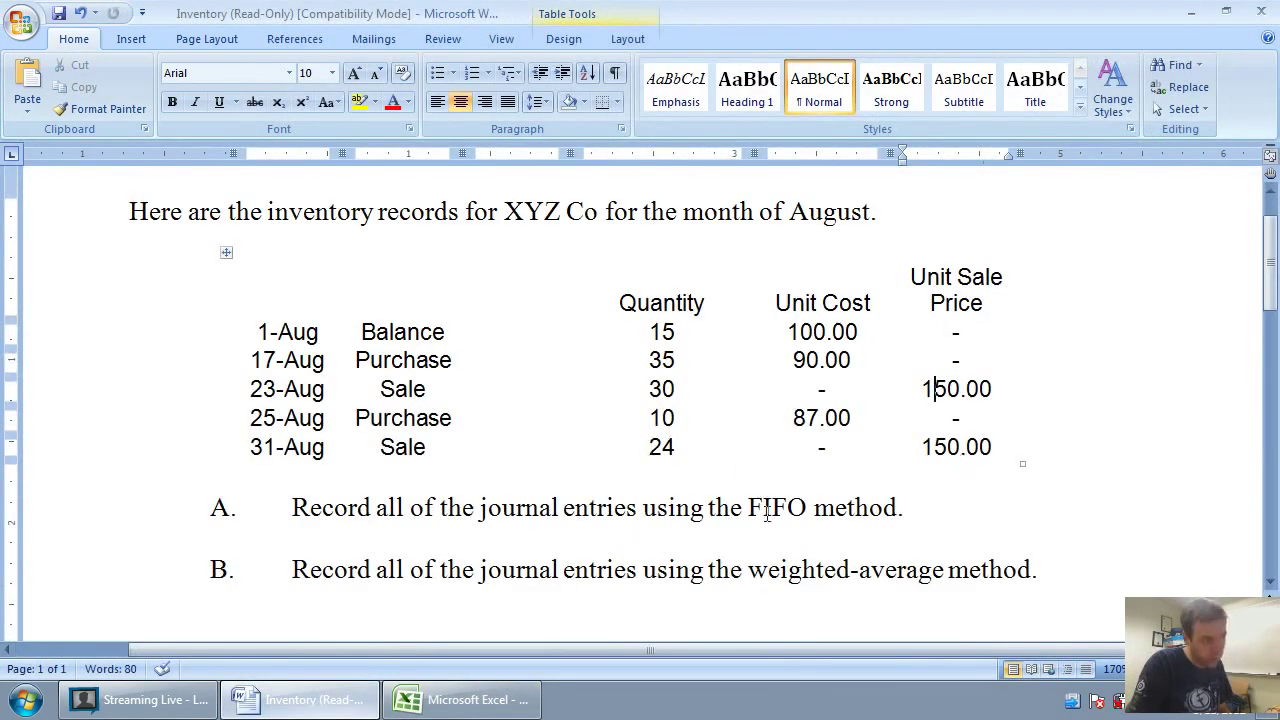
{"action": "left_click", "coordinate": [470, 700]}
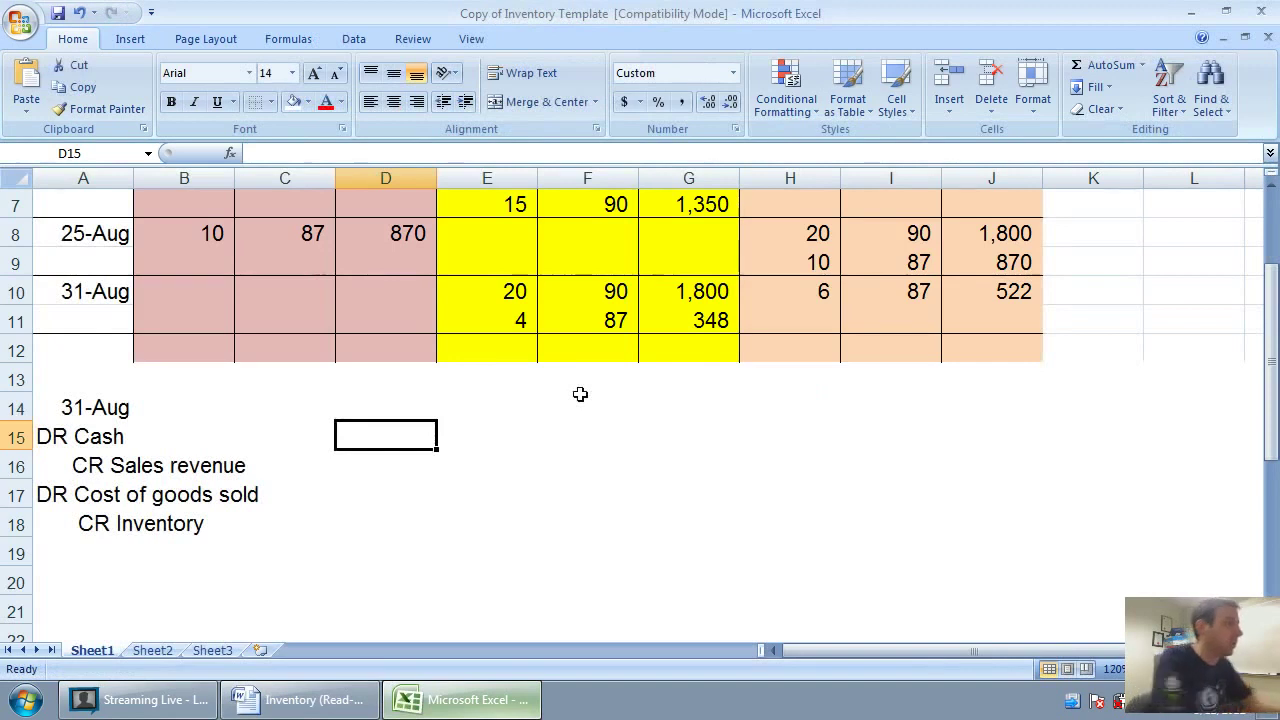
{"action": "type", "text": "=24*"}
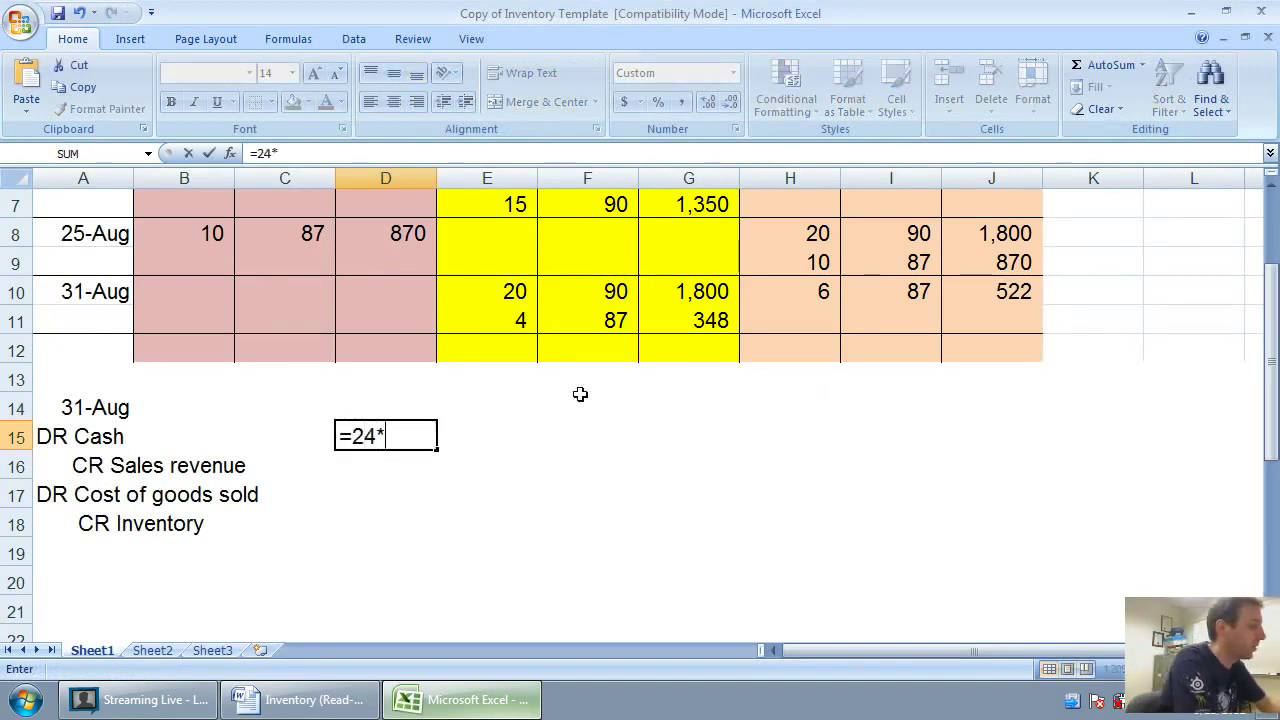
{"action": "type", "text": "150"}
{"action": "key", "text": "Return"}
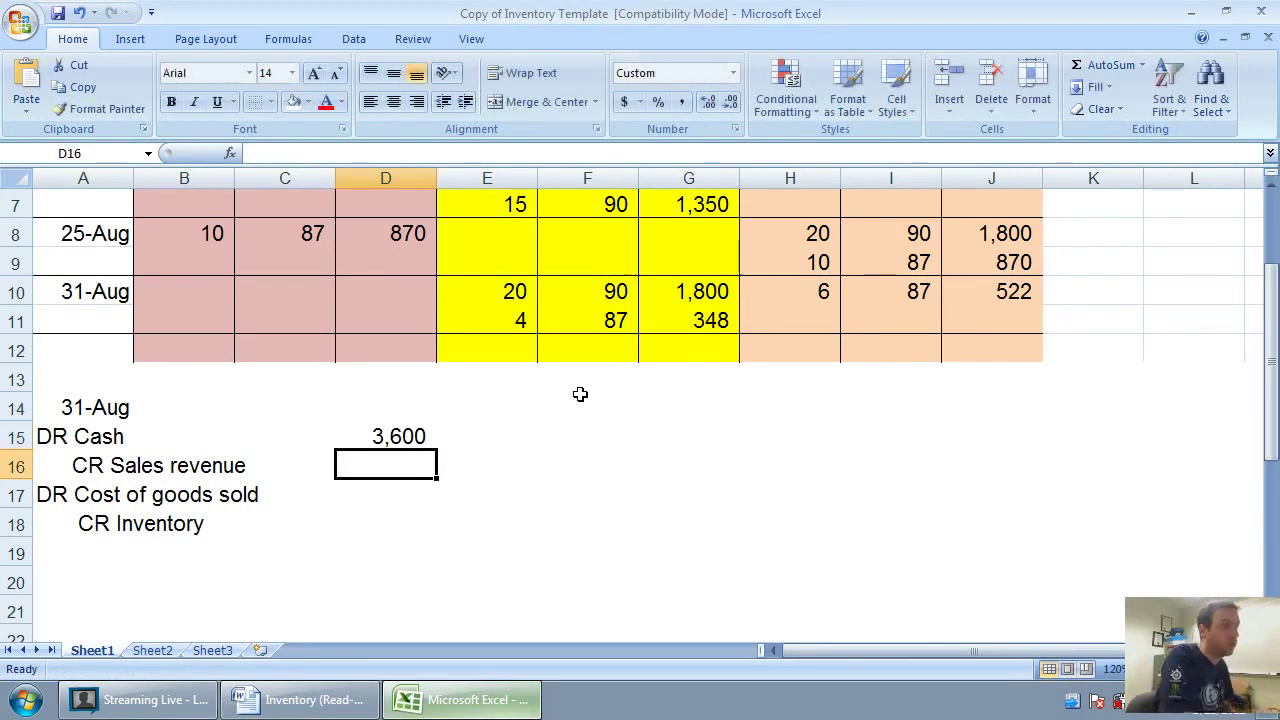
{"action": "key", "text": "Right"}
{"action": "type", "text": "3600"}
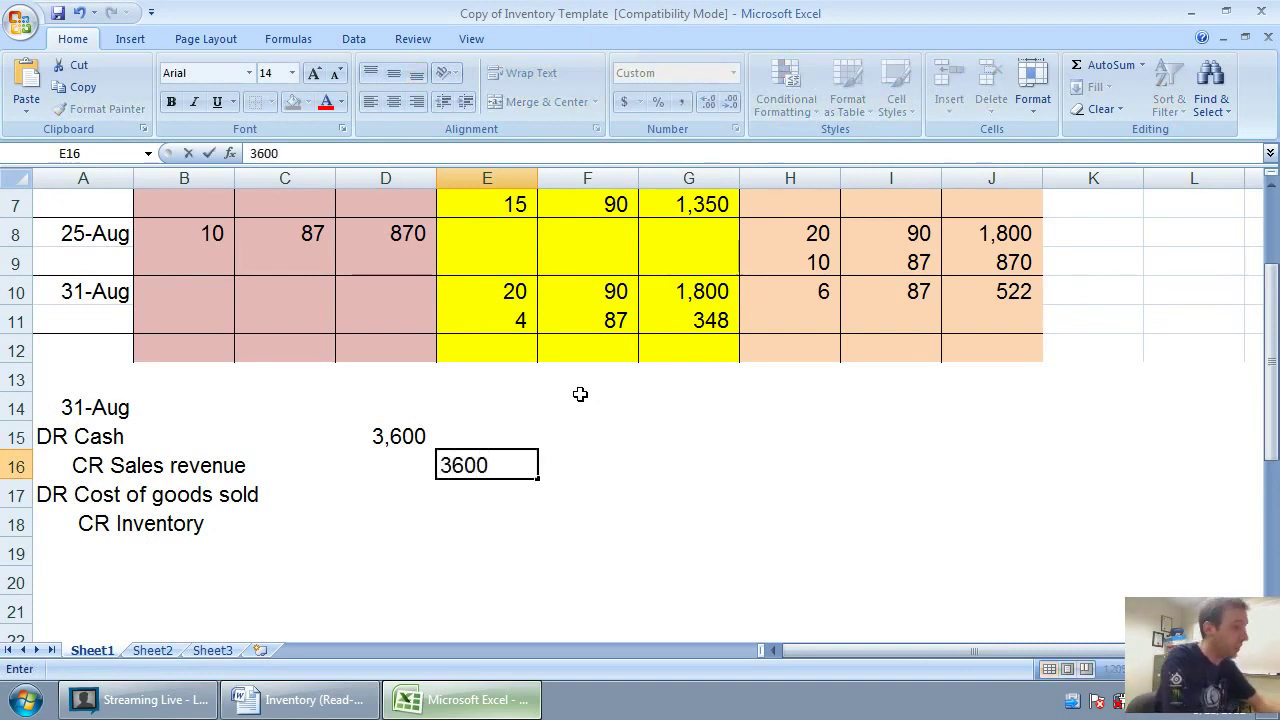
{"action": "key", "text": "Return"}
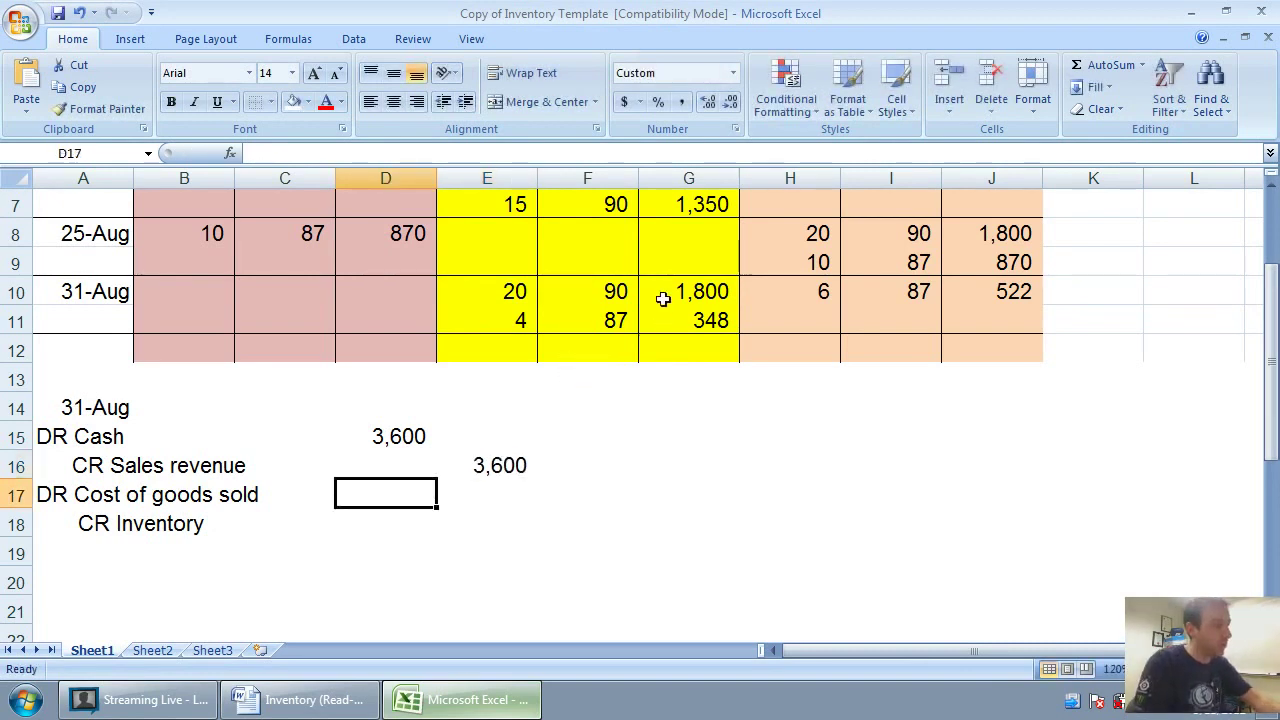
- Total the August 31 cost of goods sold in G10:G11 and record 2148 as the debit in D17 and the inventory credit in E18
{"action": "left_click_drag", "start_coordinate": [663, 294], "coordinate": [703, 317]}
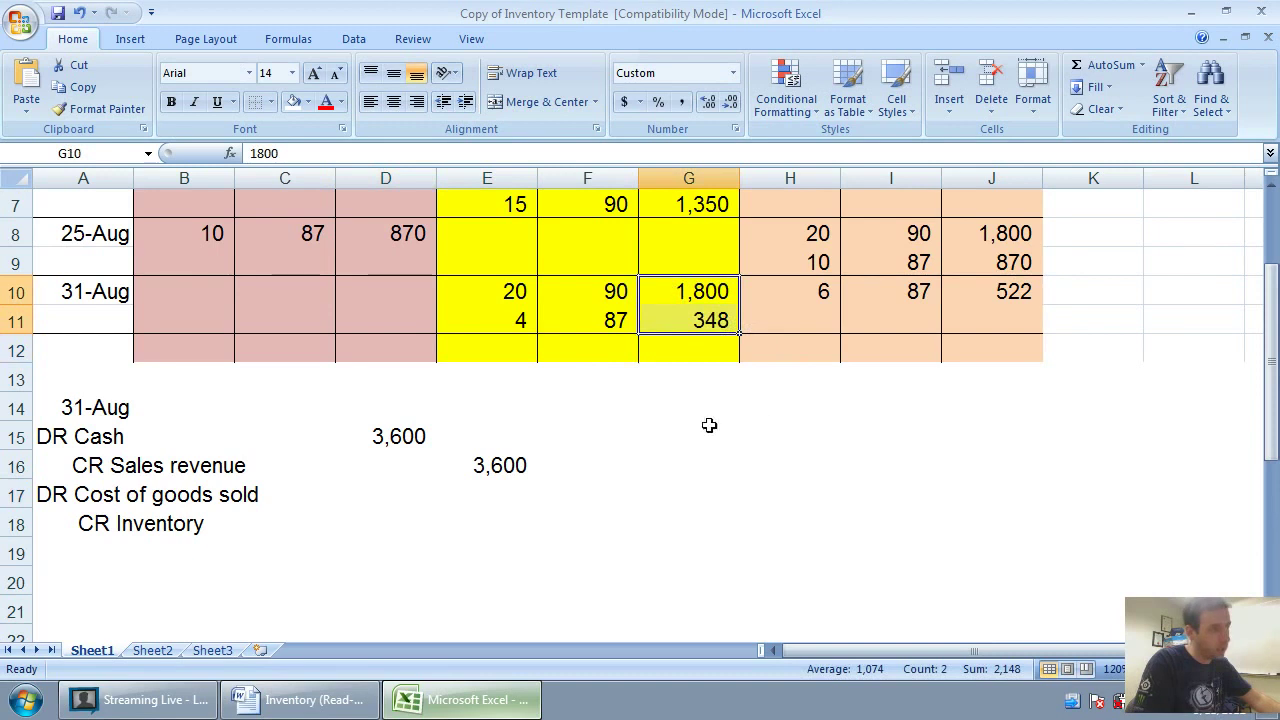
{"action": "left_click", "coordinate": [412, 500]}
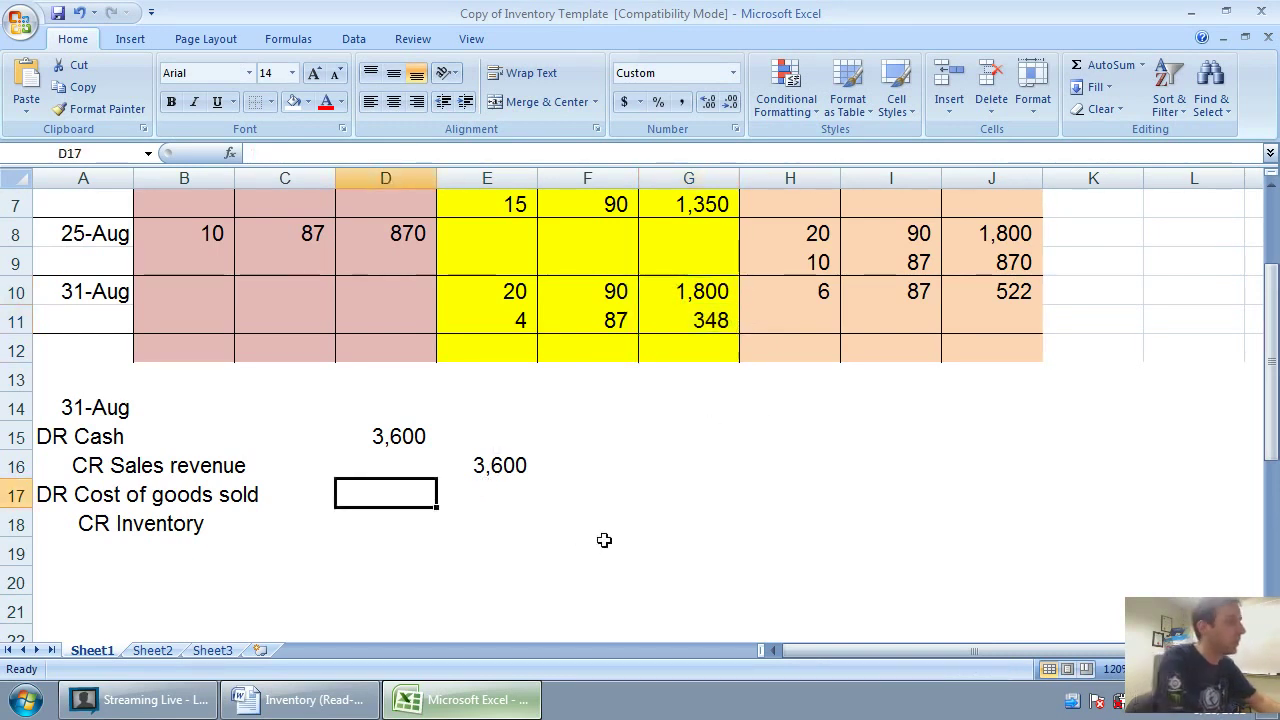
{"action": "type", "text": "2148"}
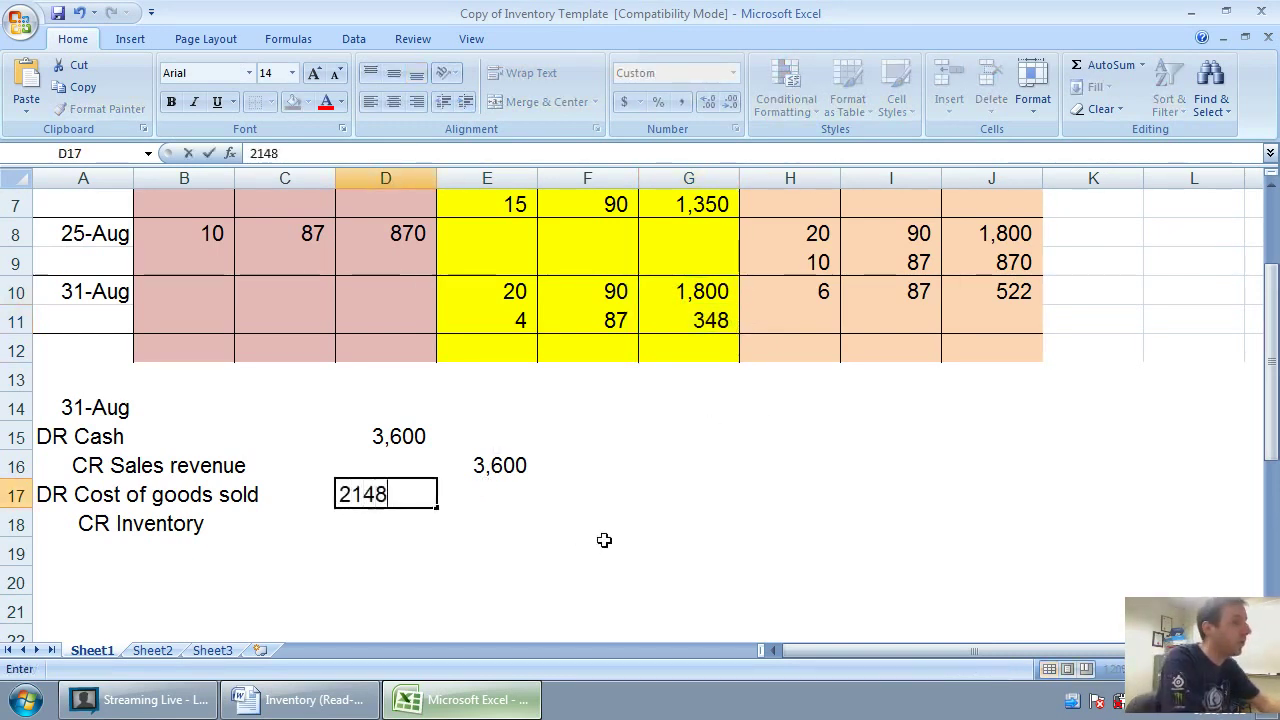
{"action": "key", "text": "Tab"}
{"action": "key", "text": "Down"}
{"action": "type", "text": "2148"}
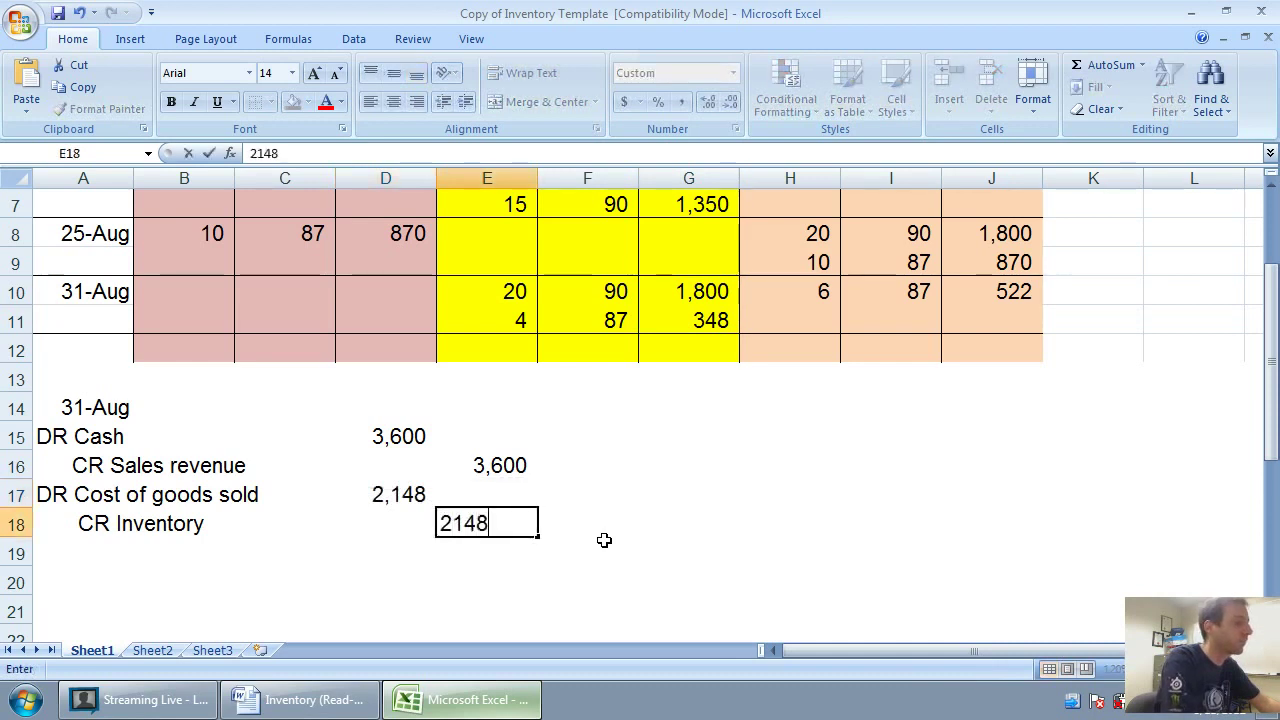
{"action": "key", "text": "Return"}
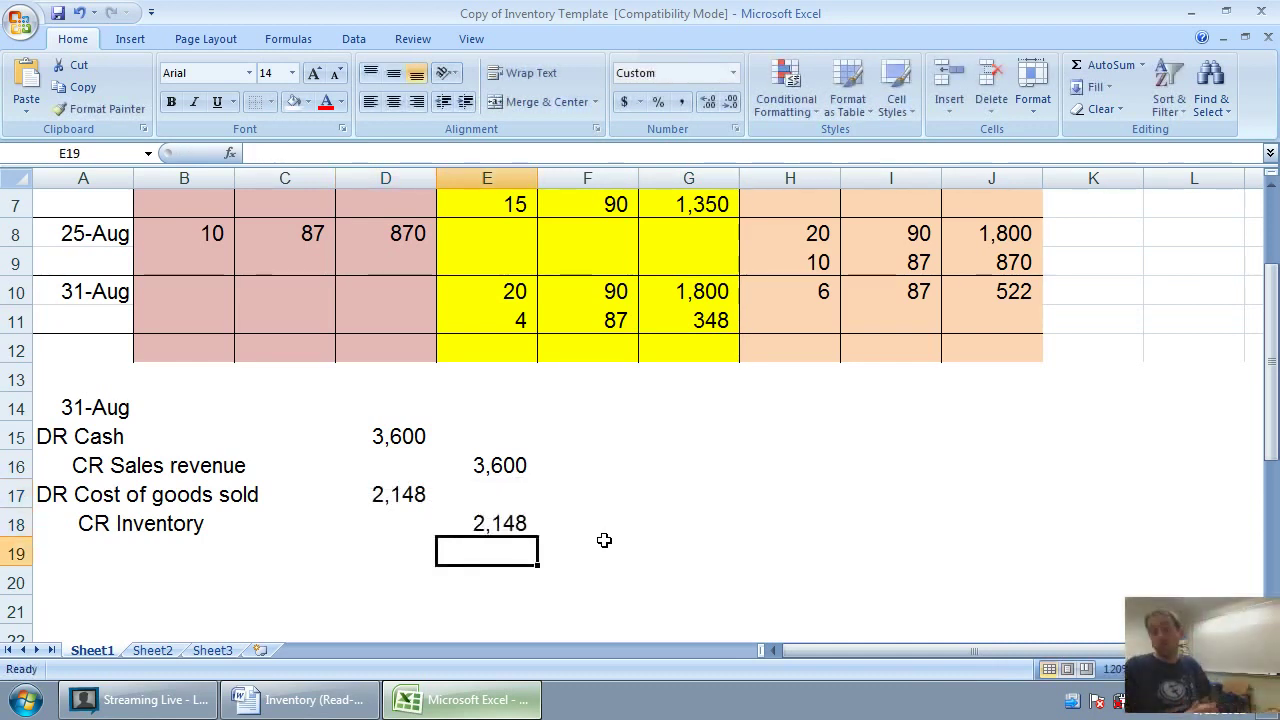